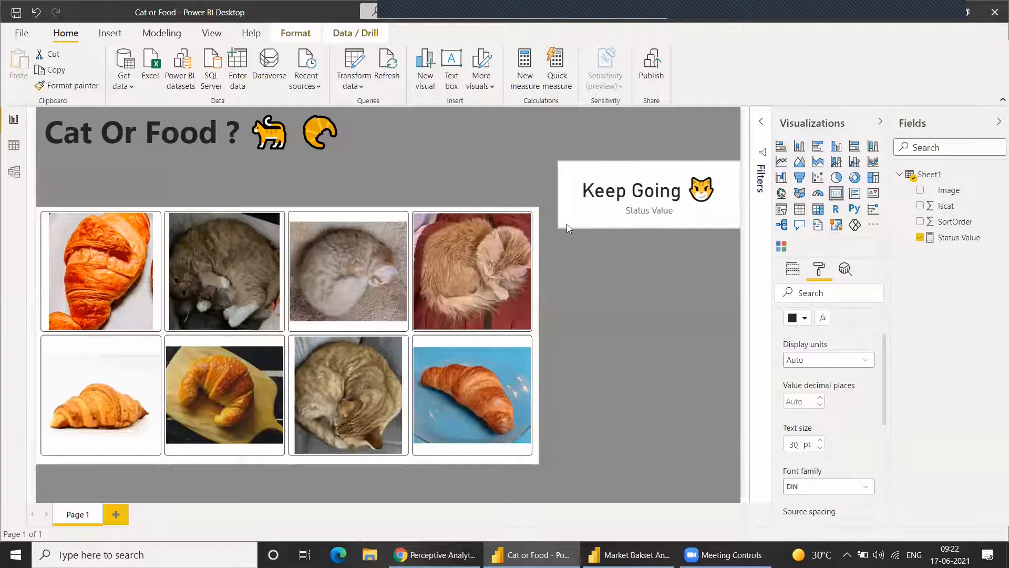
Step: Move the status card down beside the image grid and turn off its category label
left_click_drag(635, 185, 636, 236)
scroll(818, 366, "up", 2)
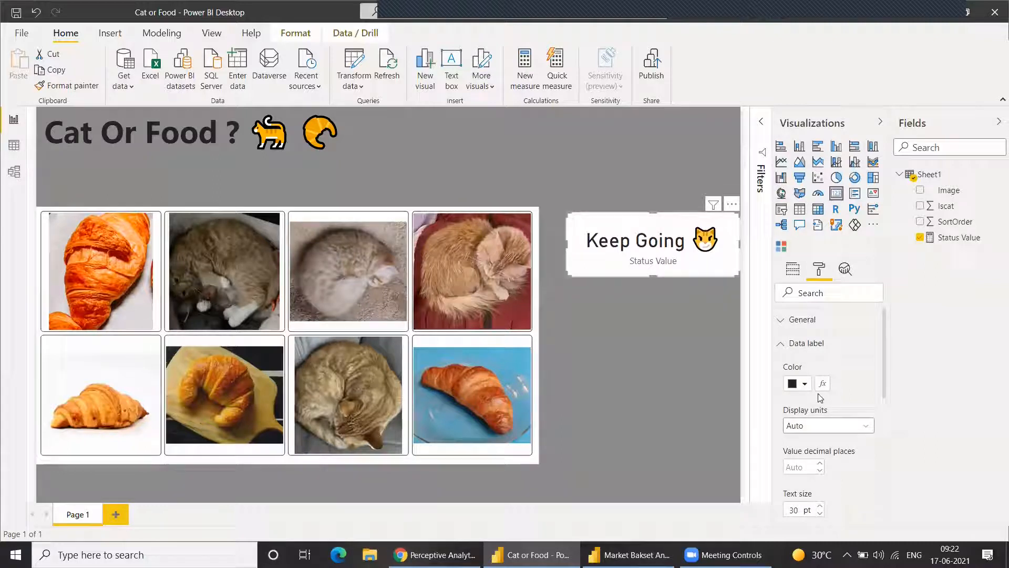
left_click(799, 344)
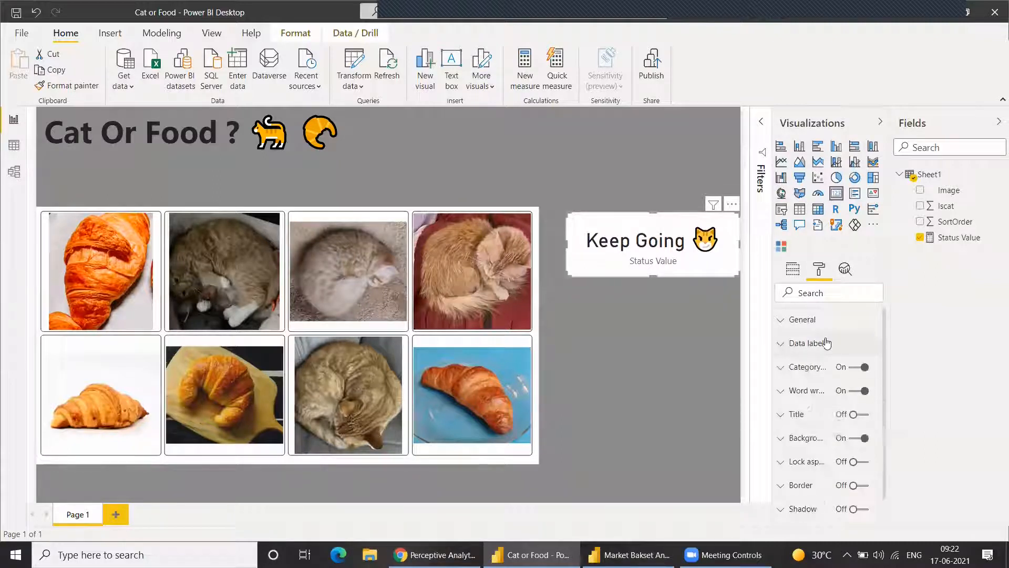
left_click(858, 368)
Step: Turn on the status card's title and set the title text to "Status"
left_click(862, 415)
left_click(802, 418)
left_click(809, 452)
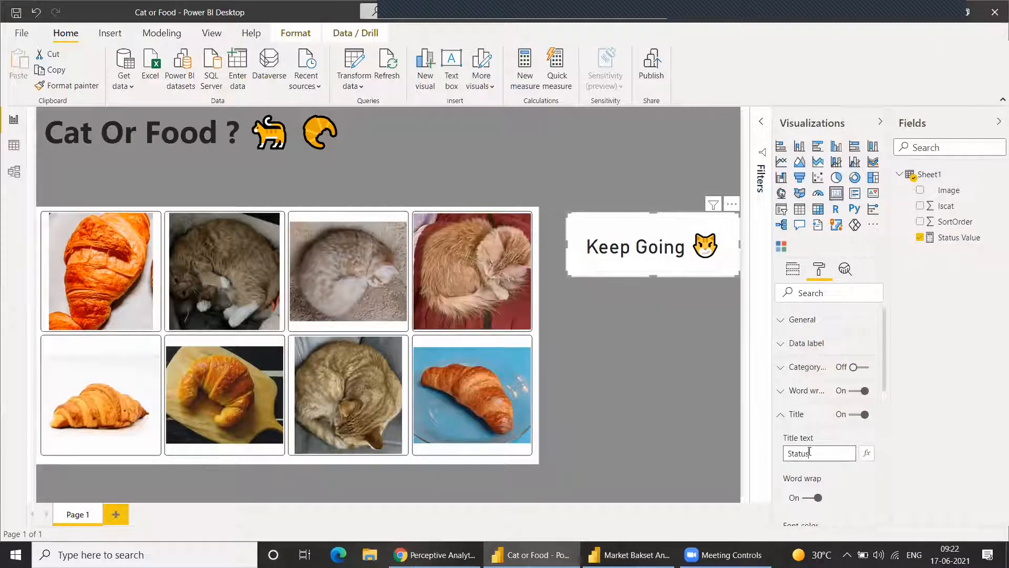
left_click(781, 415)
left_click(813, 444)
scroll(820, 431, "down", 3)
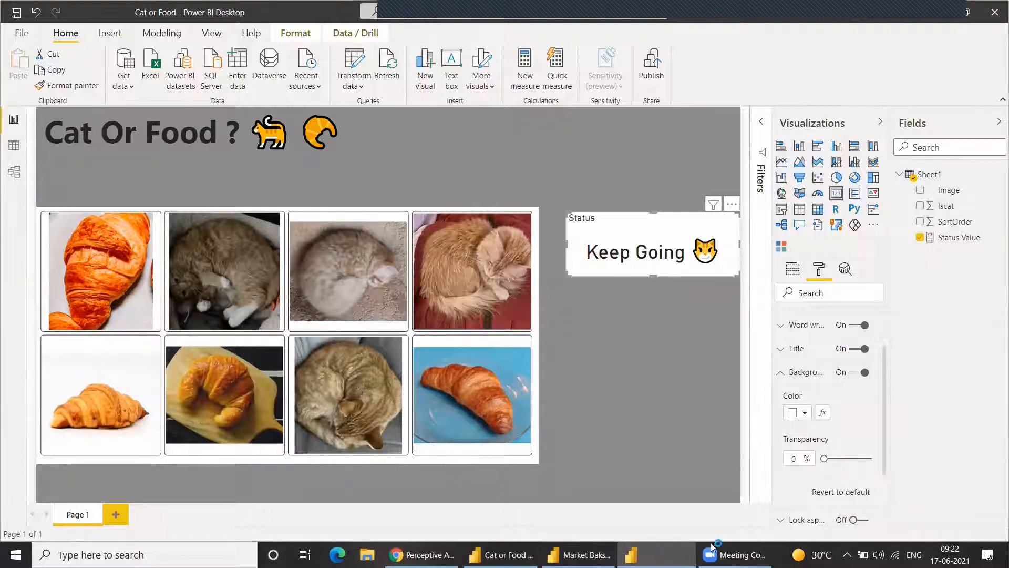
mouse_move(657, 554)
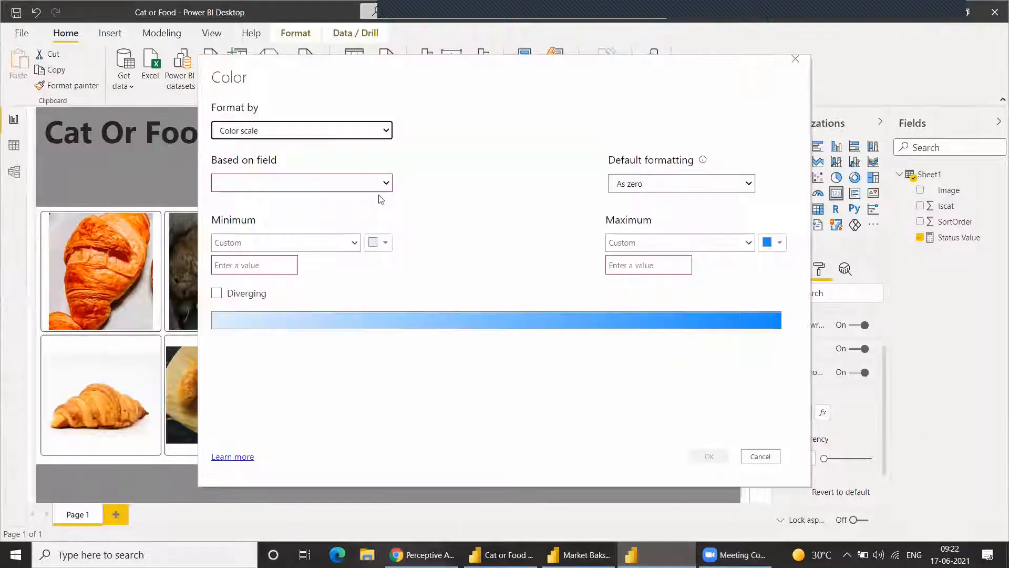
left_click(313, 130)
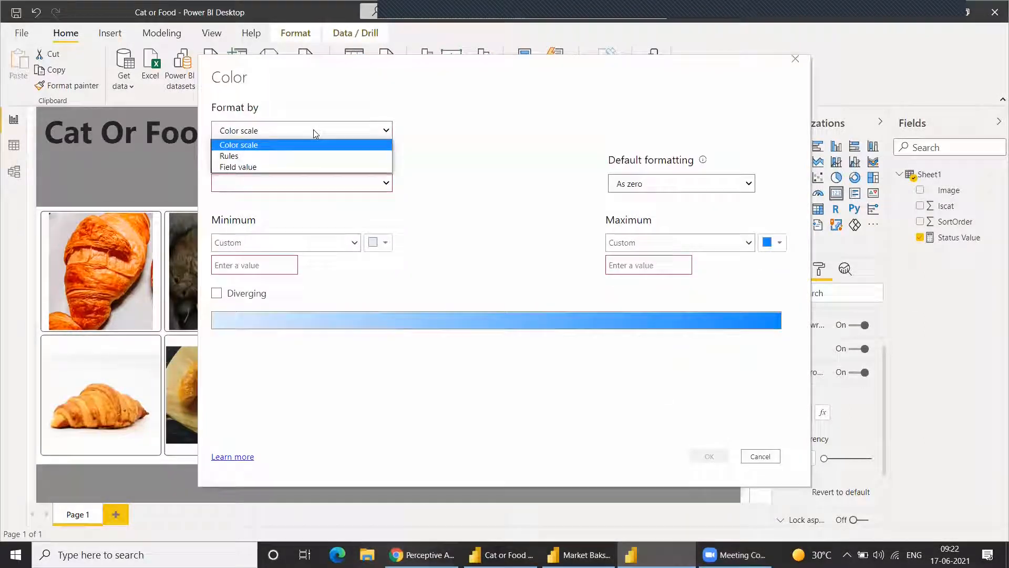
left_click(310, 156)
left_click(380, 184)
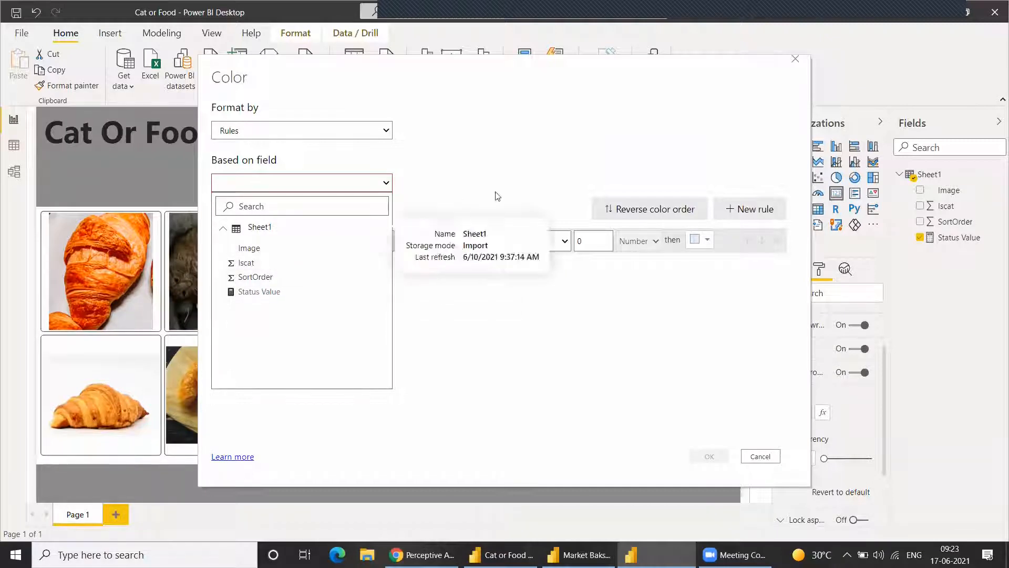
left_click(364, 187)
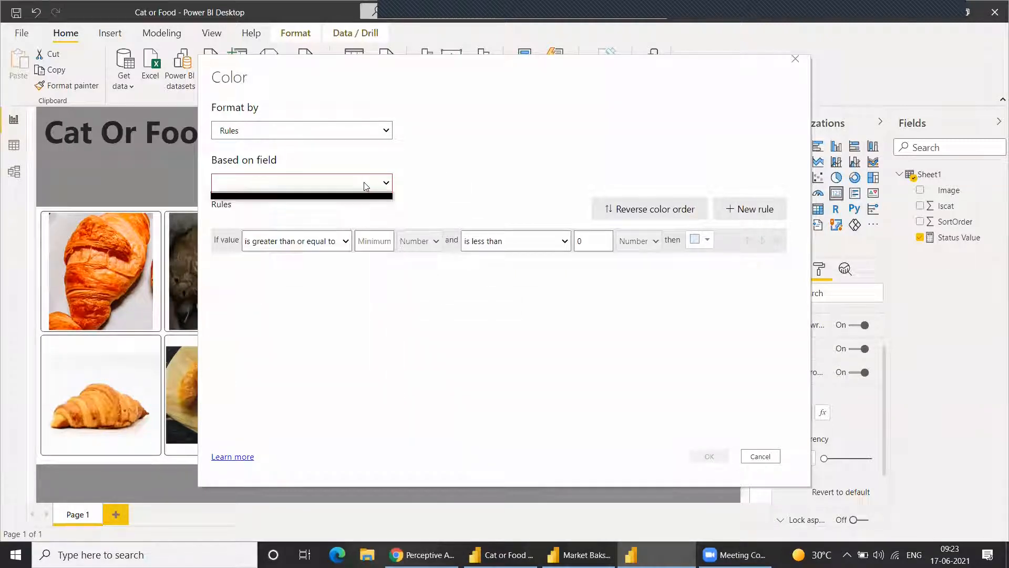
left_click(794, 60)
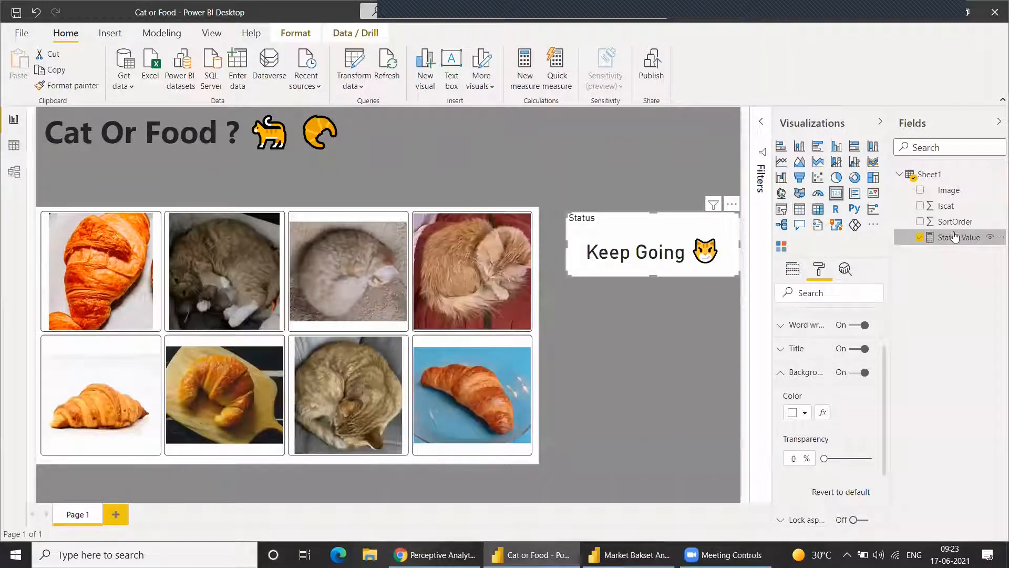
Step: Copy the Status Value measure's formula from its name through the end of the Stat variable's SWITCH expression
left_click(954, 237)
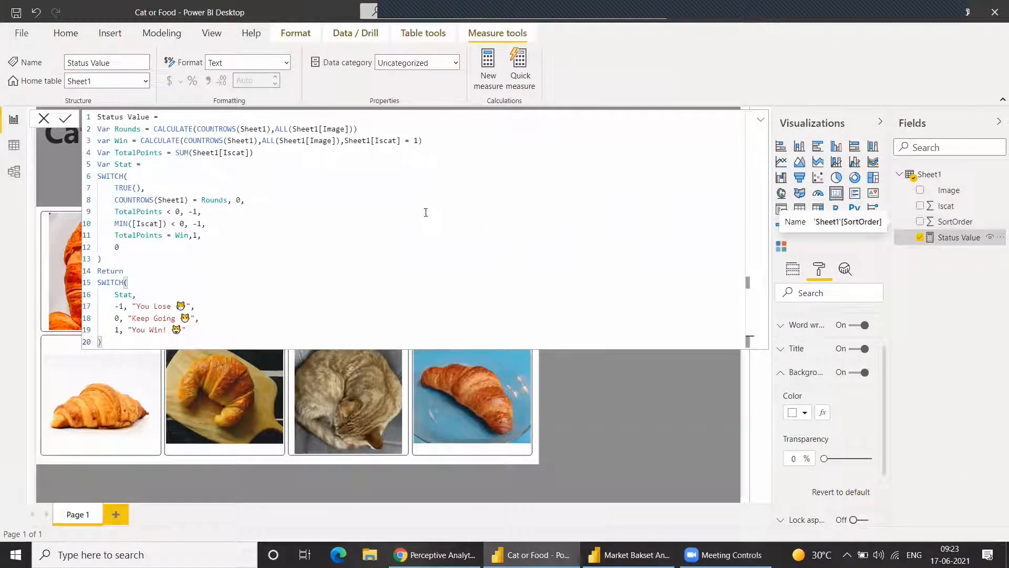
left_click(112, 255)
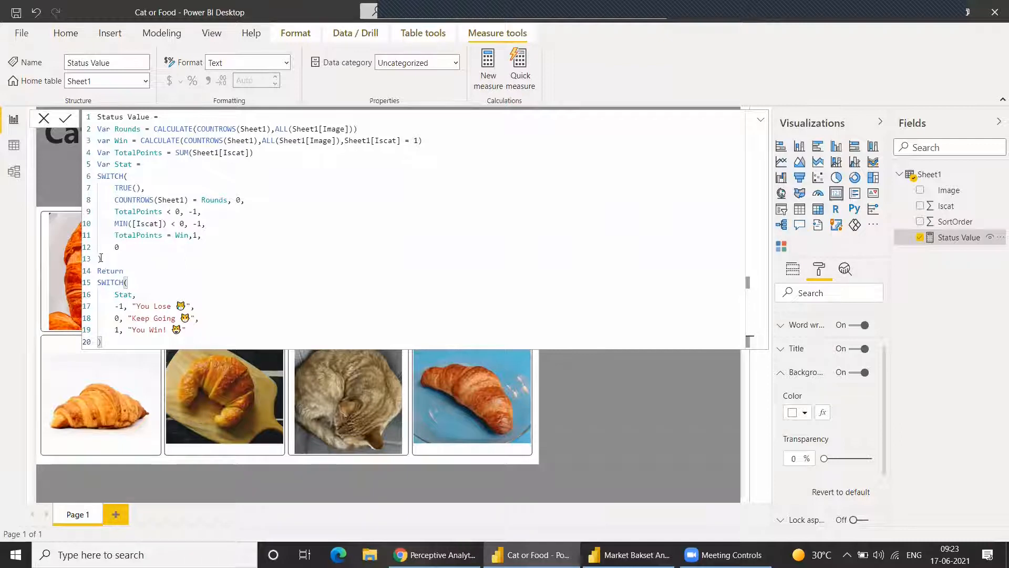
left_click(94, 120, "shift")
key("ctrl+c")
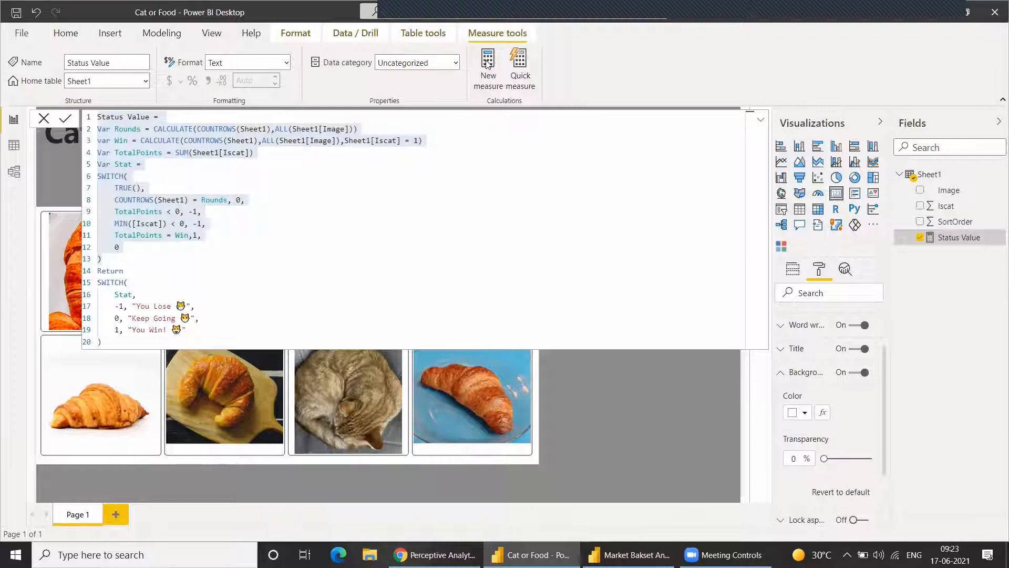
Step: Create a new measure named Colour and paste the copied formula below its name
left_click(487, 64)
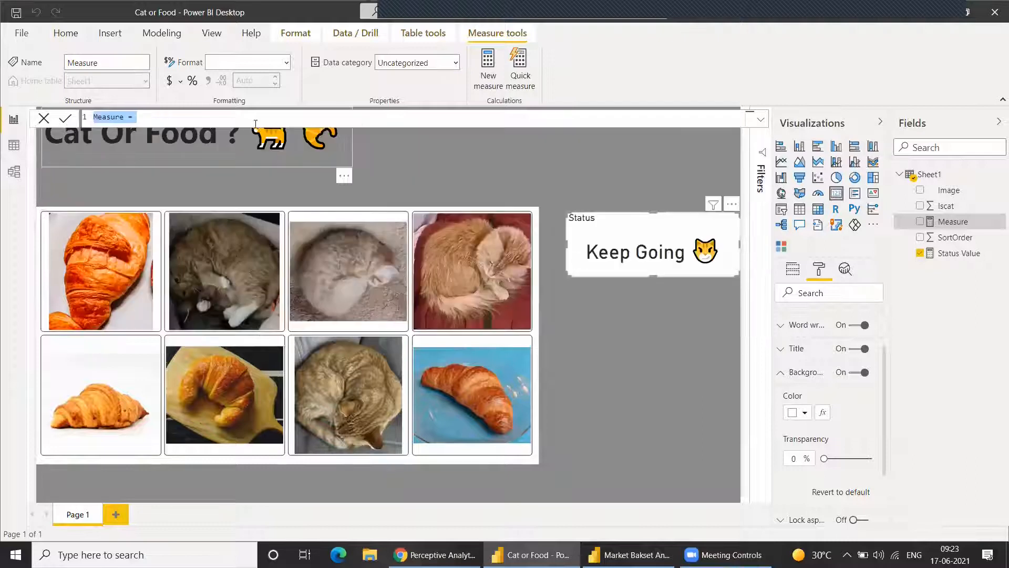
type("Colo")
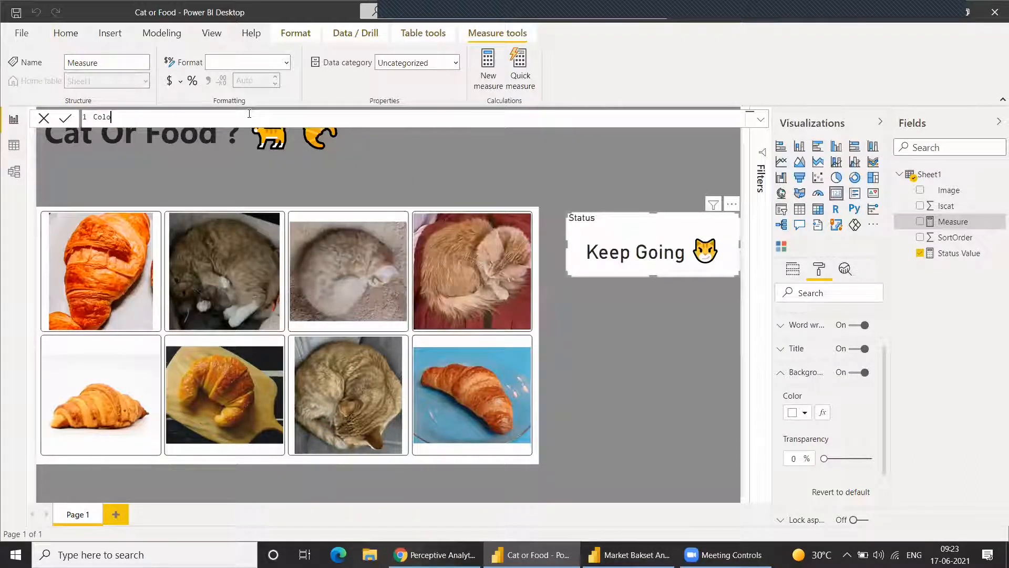
type("ur = ?")
key("BackSpace")
key("shift+Return")
key("ctrl+v")
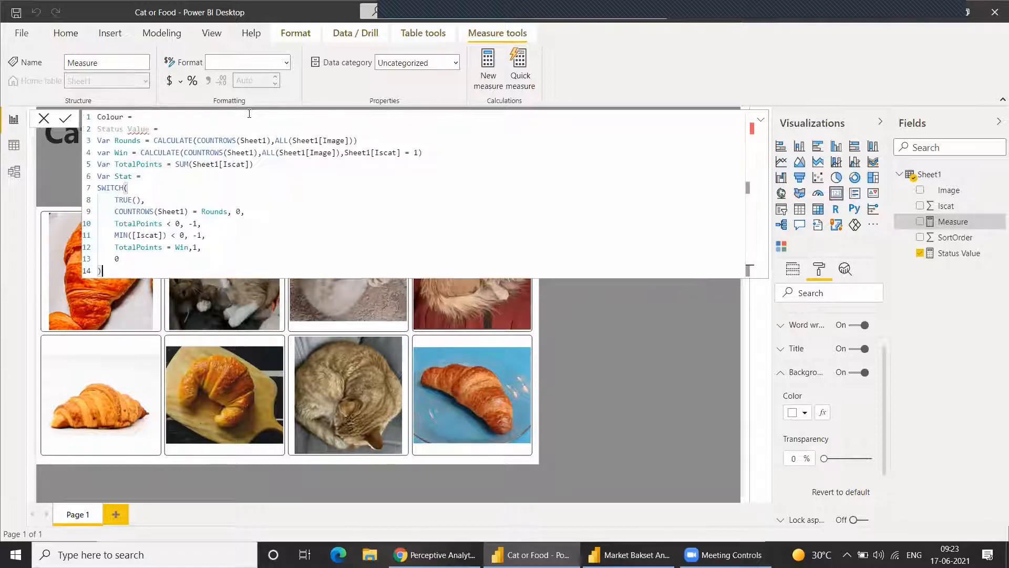
Step: Delete the extra "Status Value =" line from the Colour measure's formula and commit the measure
left_click_drag(163, 129, 81, 126)
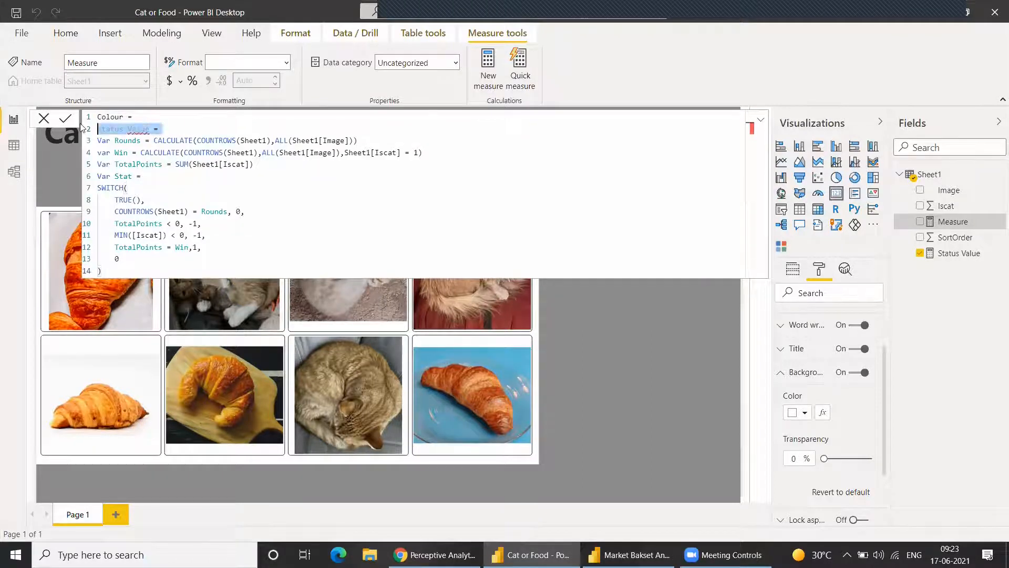
key("BackSpace")
key("BackSpace")
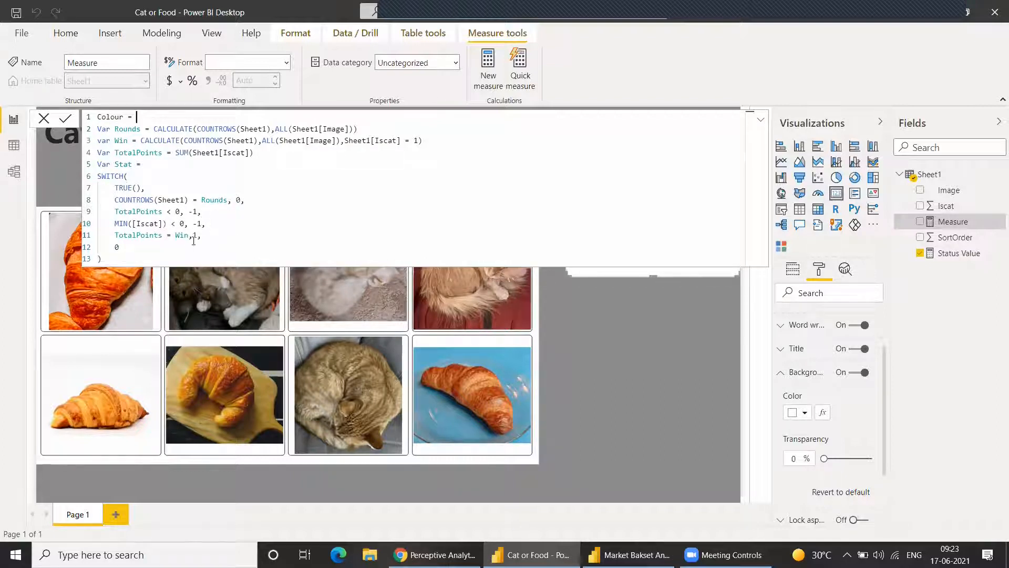
left_click(122, 261)
key("Return")
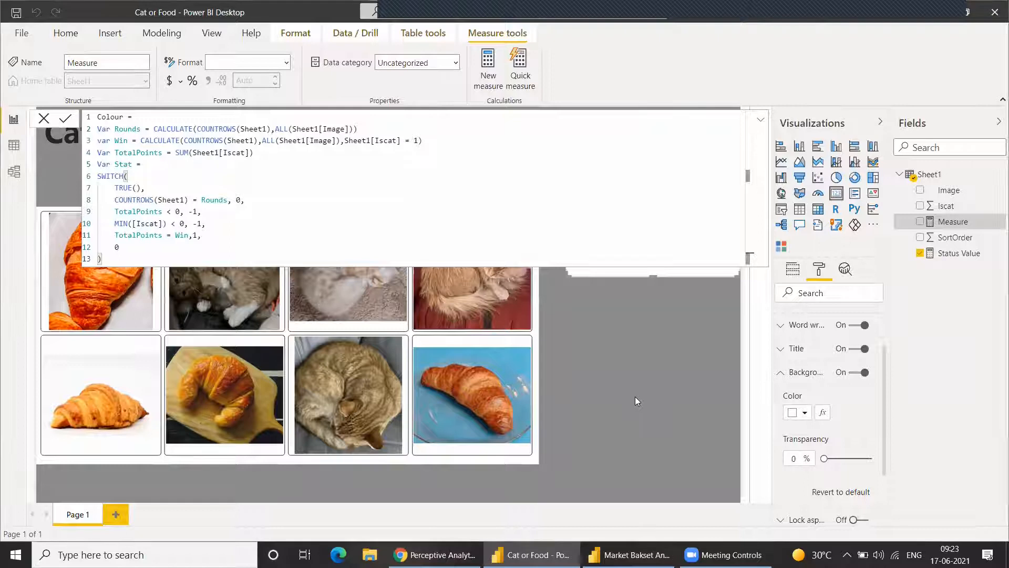
left_click(43, 119)
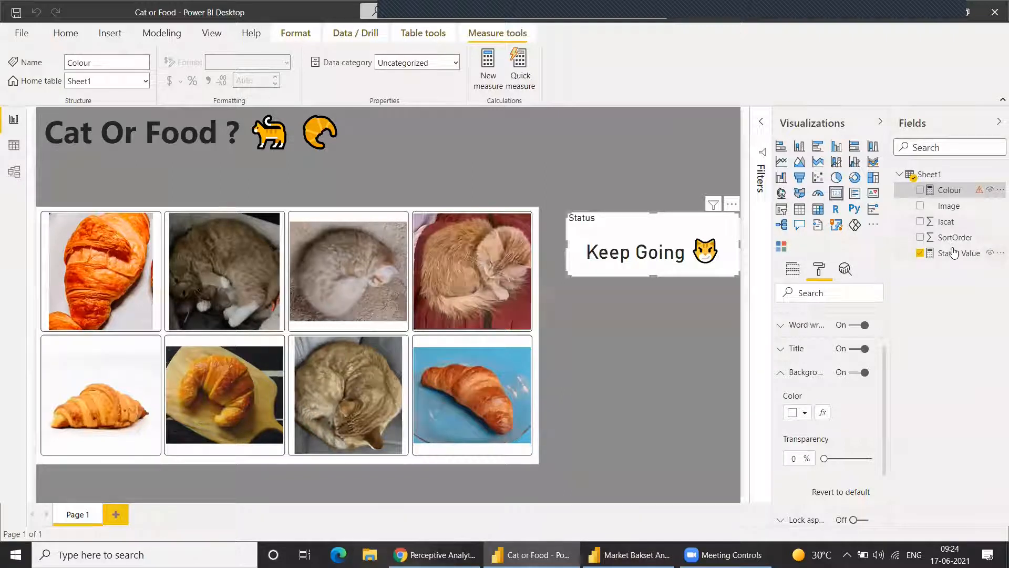
Step: Replace "Var Stat =" with "Return" in the Colour measure's formula and commit it
left_click(954, 254)
left_click(958, 195)
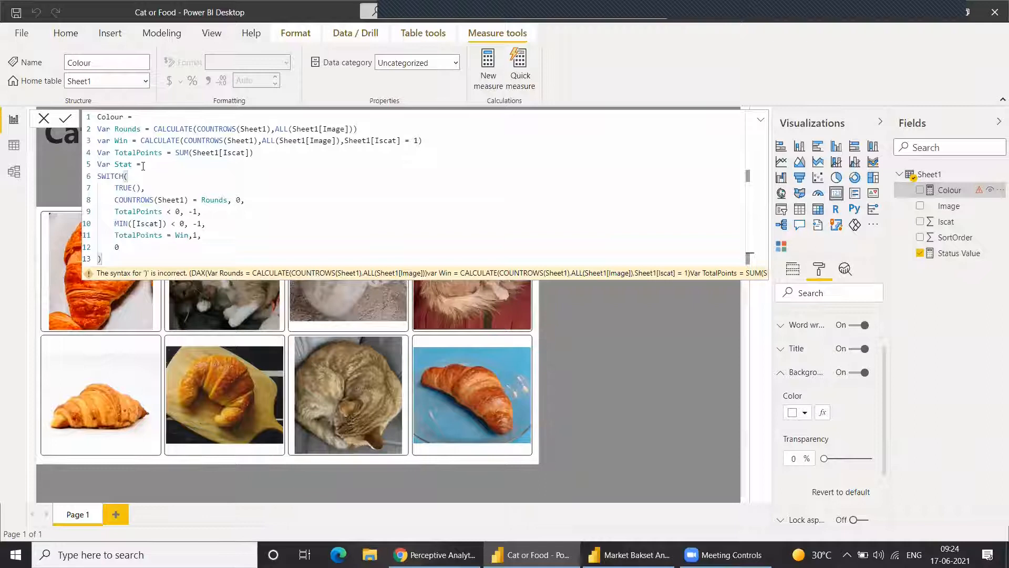
key("shift+Home")
type("Return")
key("Return")
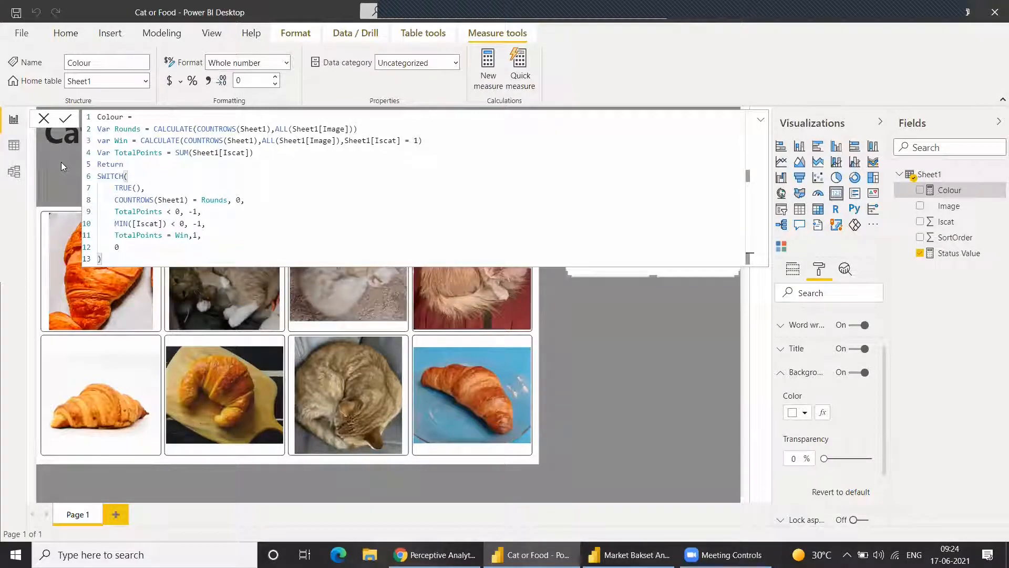
left_click(65, 120)
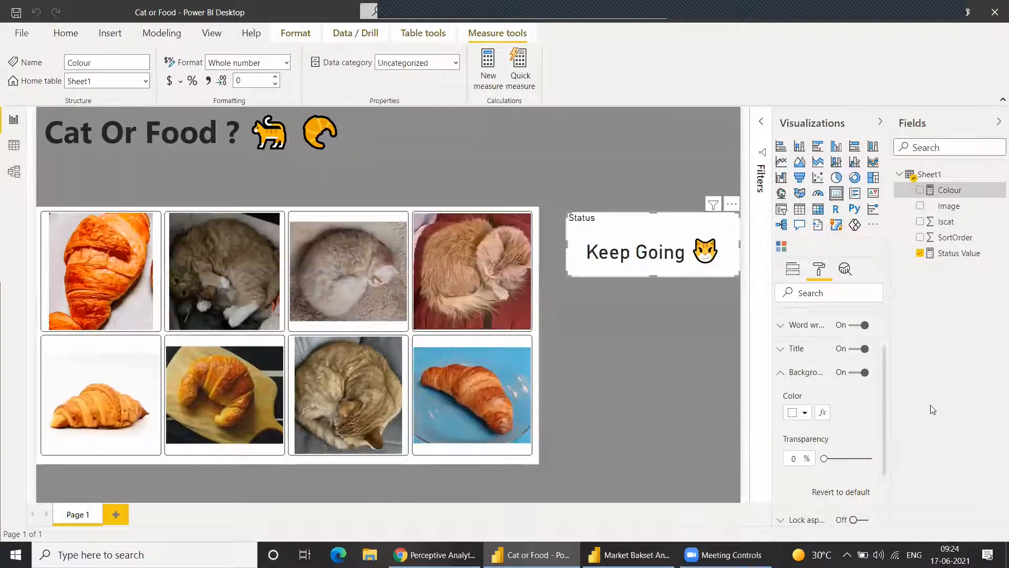
Step: Set the status card's background colour to conditional formatting by rules, based on the Colour measure
left_click(821, 413)
left_click(309, 138)
left_click(303, 167)
left_click(362, 187)
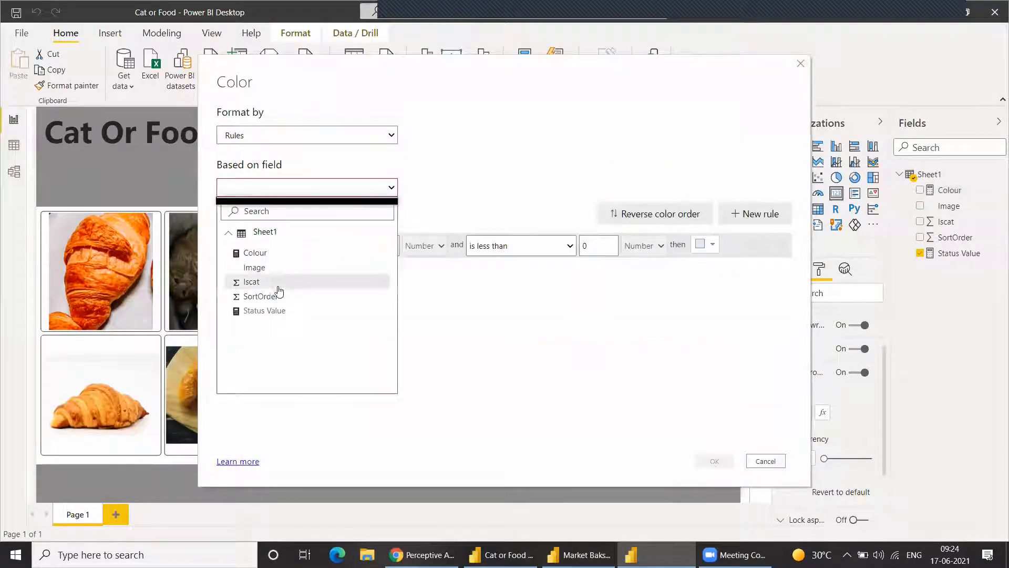
left_click(275, 252)
Step: Define the first colour rule so that a value that is -1 gives a light red background
left_click(342, 247)
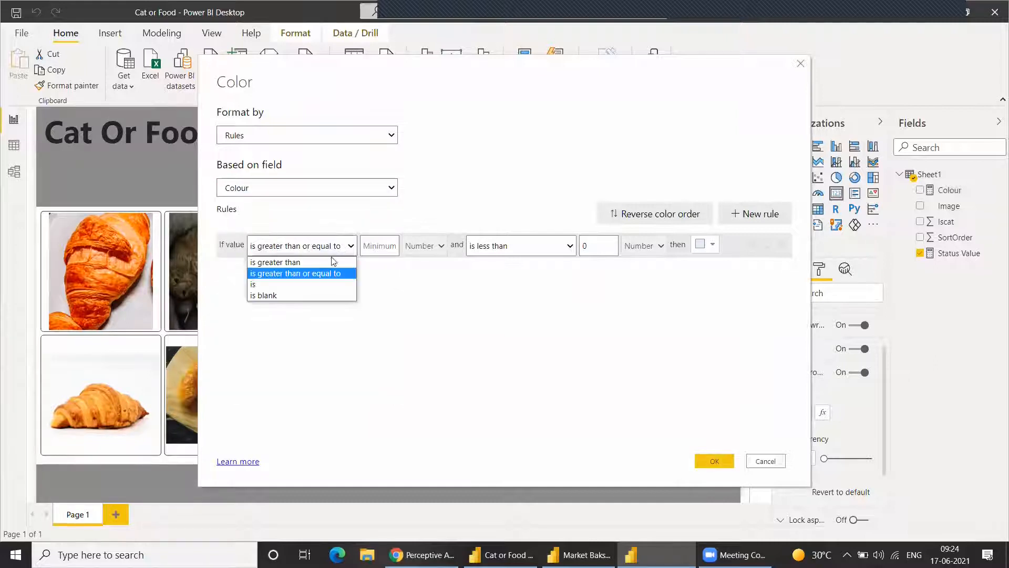
left_click(316, 284)
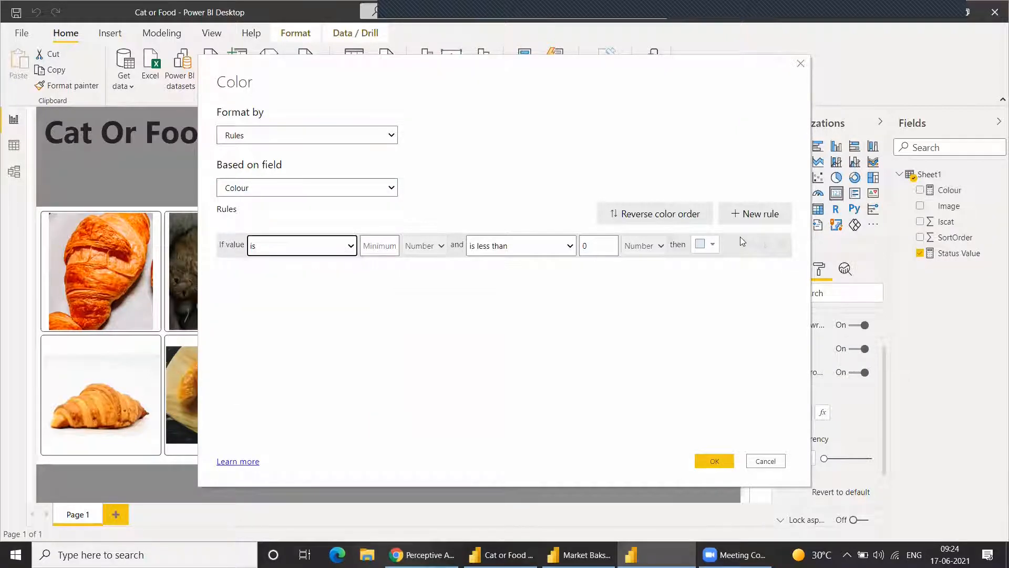
left_click(386, 242)
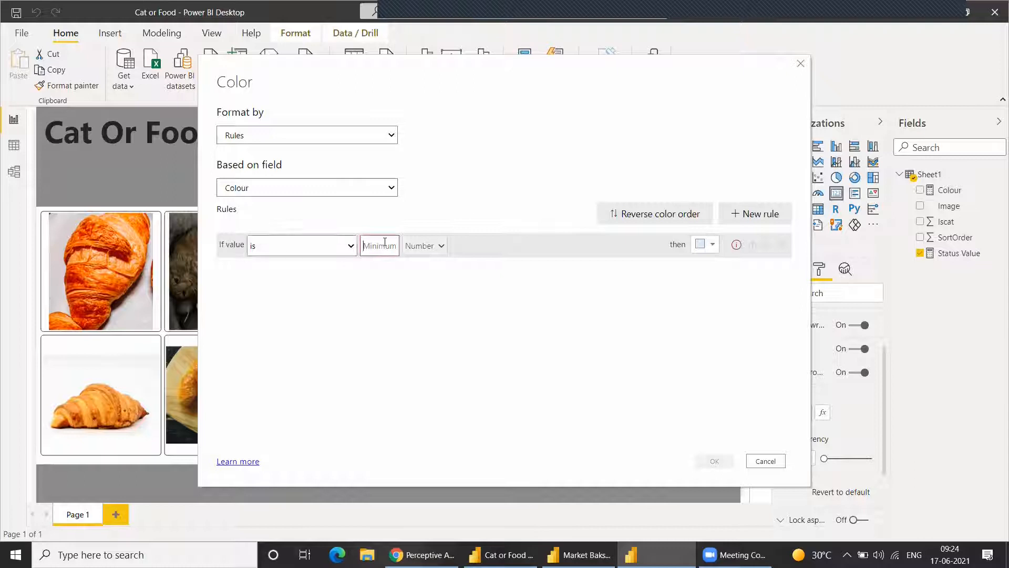
type("-1")
left_click(708, 245)
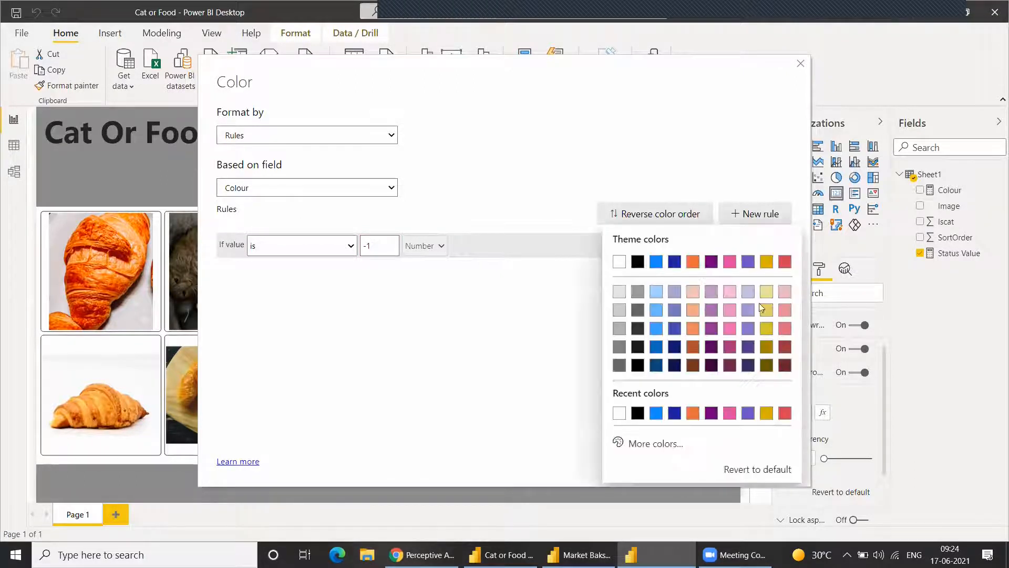
left_click(786, 328)
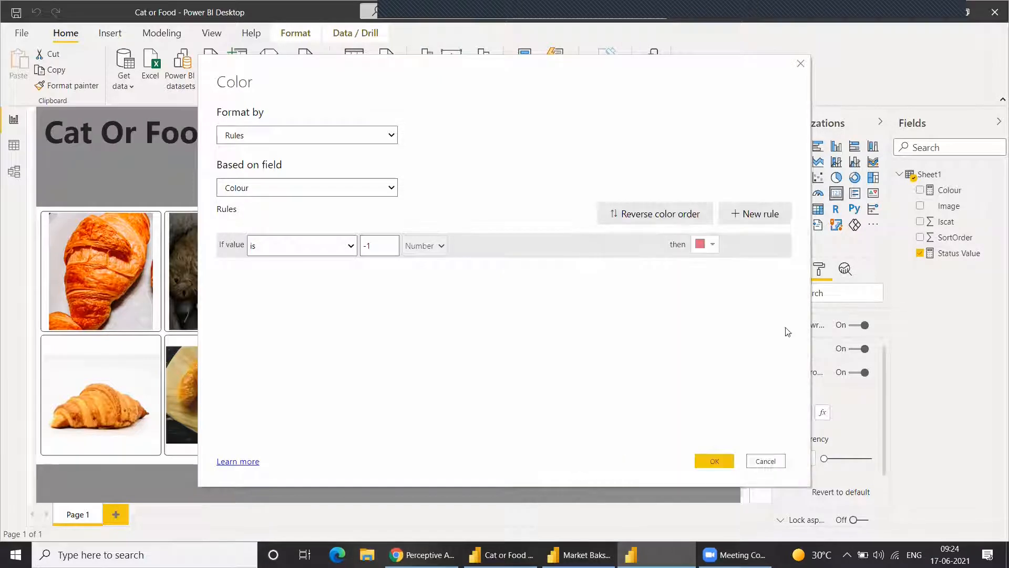
Step: Add a second colour rule so that a value that is 0 gives a light blue background
left_click(756, 214)
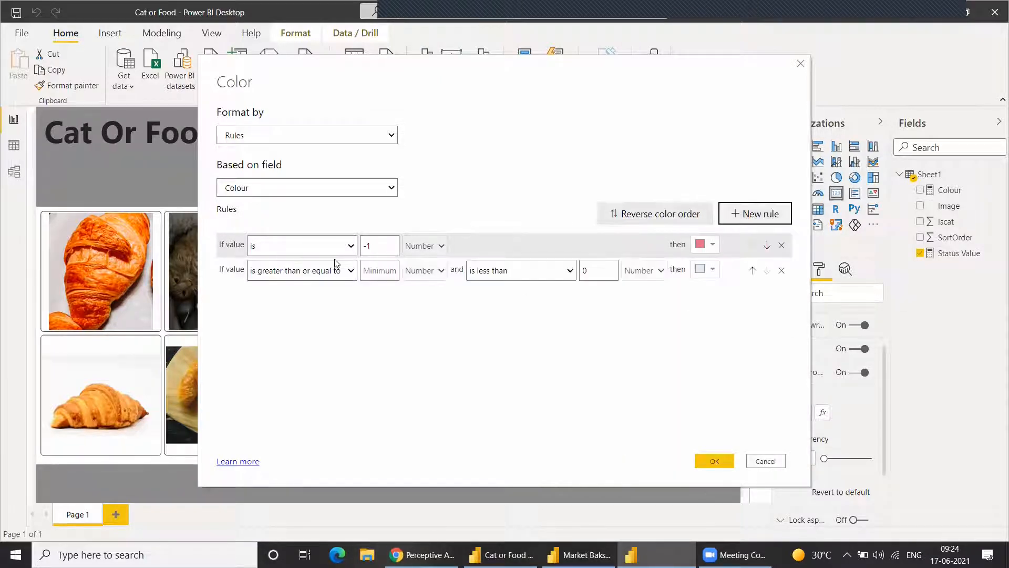
left_click(351, 270)
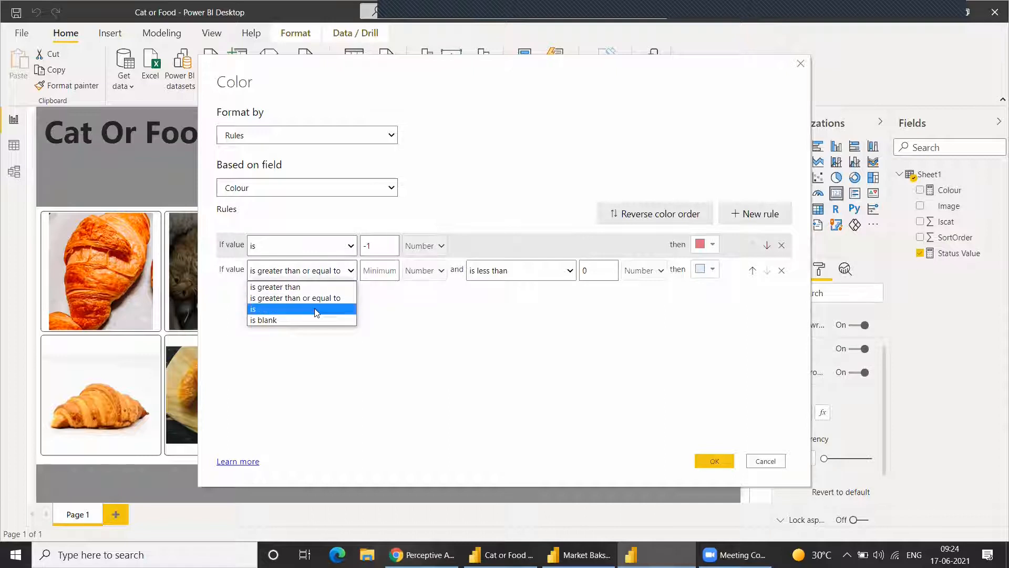
left_click(316, 310)
left_click(374, 271)
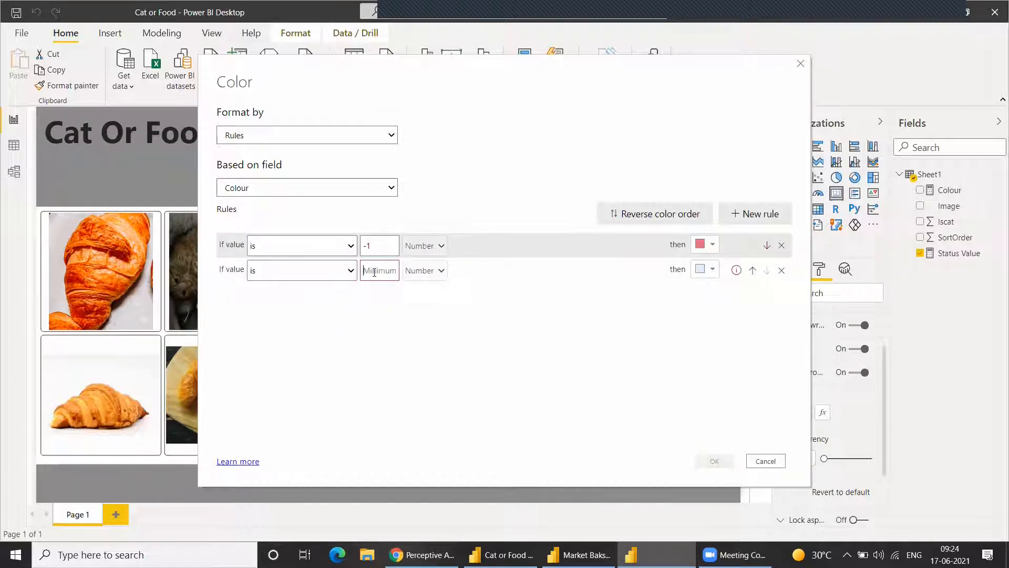
type("0")
left_click(707, 270)
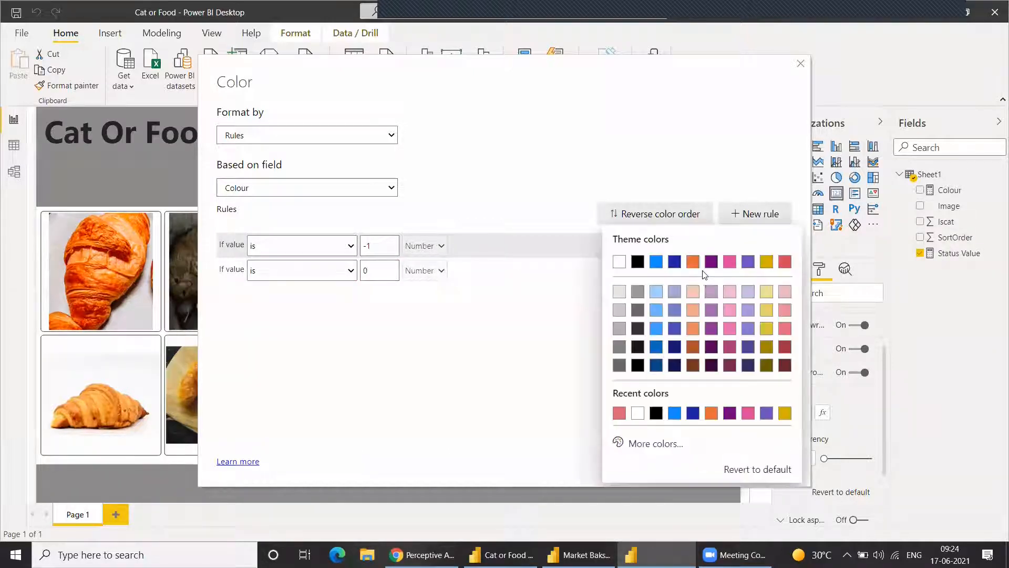
left_click(656, 311)
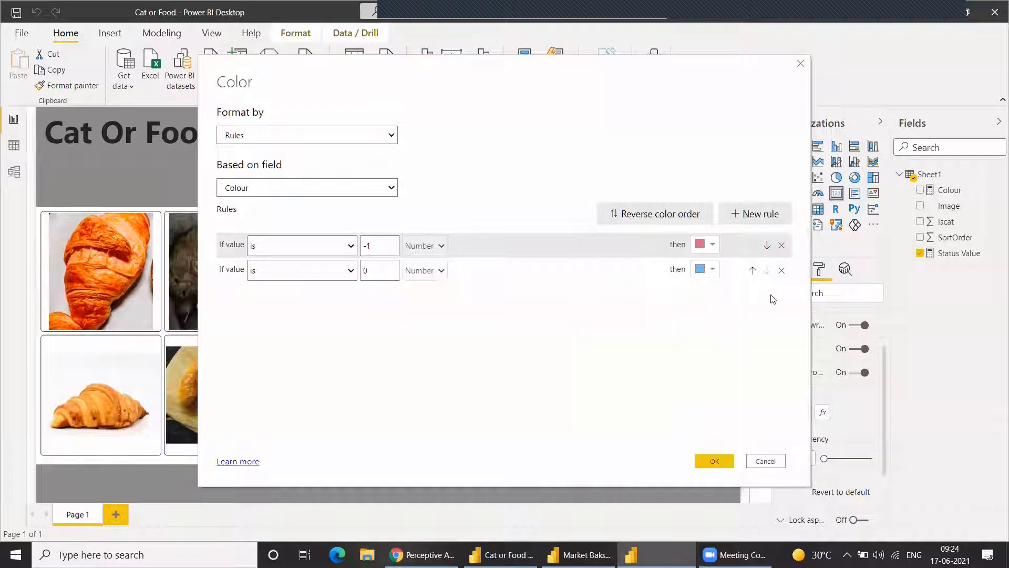
Step: Add a third colour rule so that a value that is 1 gives a light green (#78FA8F) background, and apply the rules to the status card
left_click(743, 219)
left_click(295, 299)
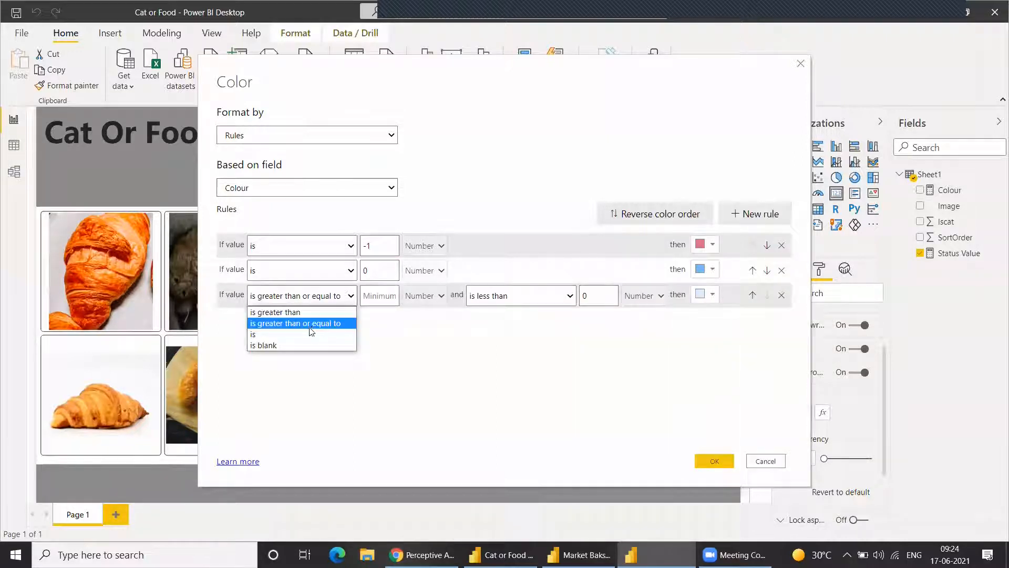
left_click(303, 334)
left_click(385, 301)
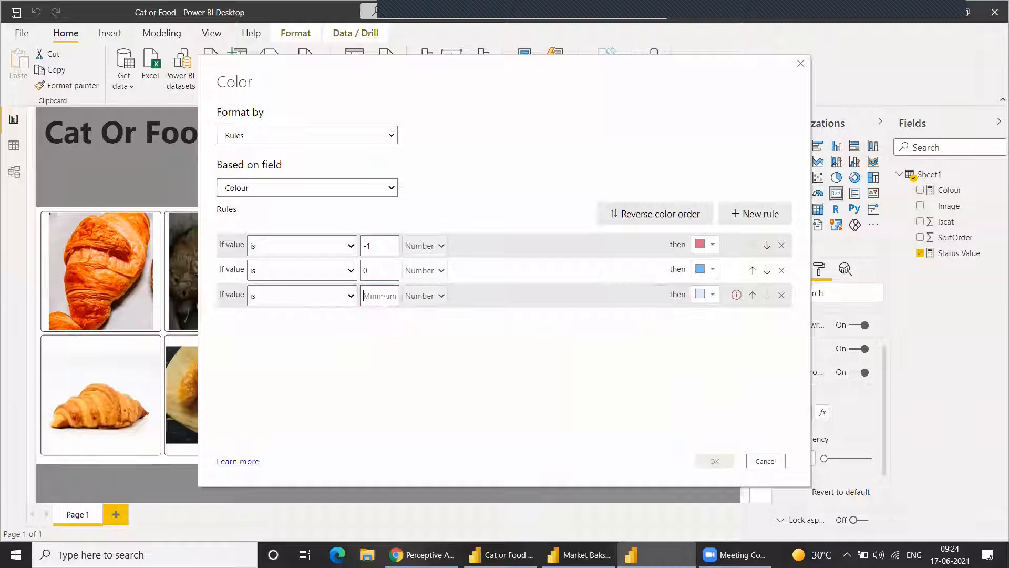
type("1")
left_click(705, 294)
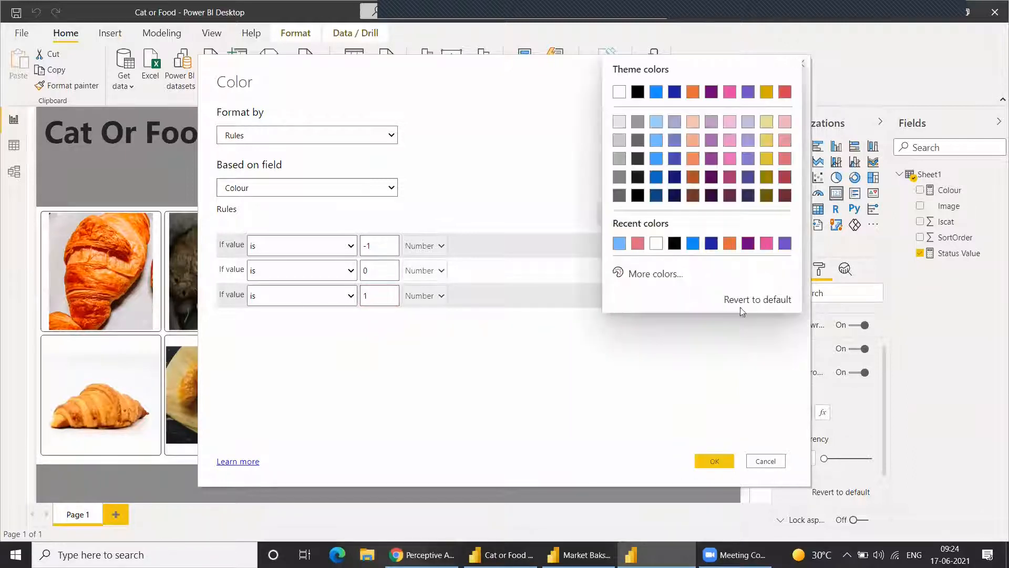
left_click(653, 274)
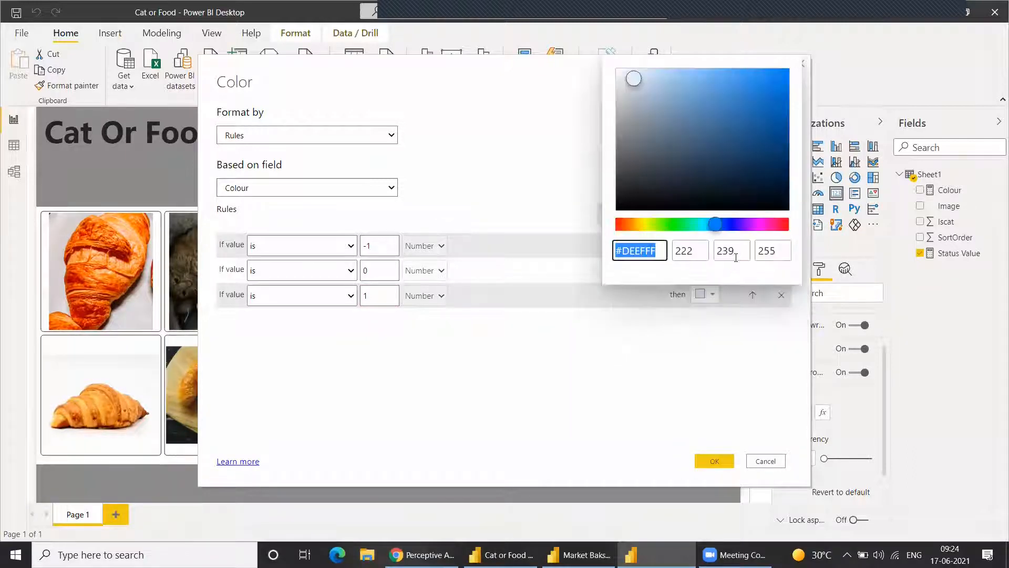
left_click(678, 224)
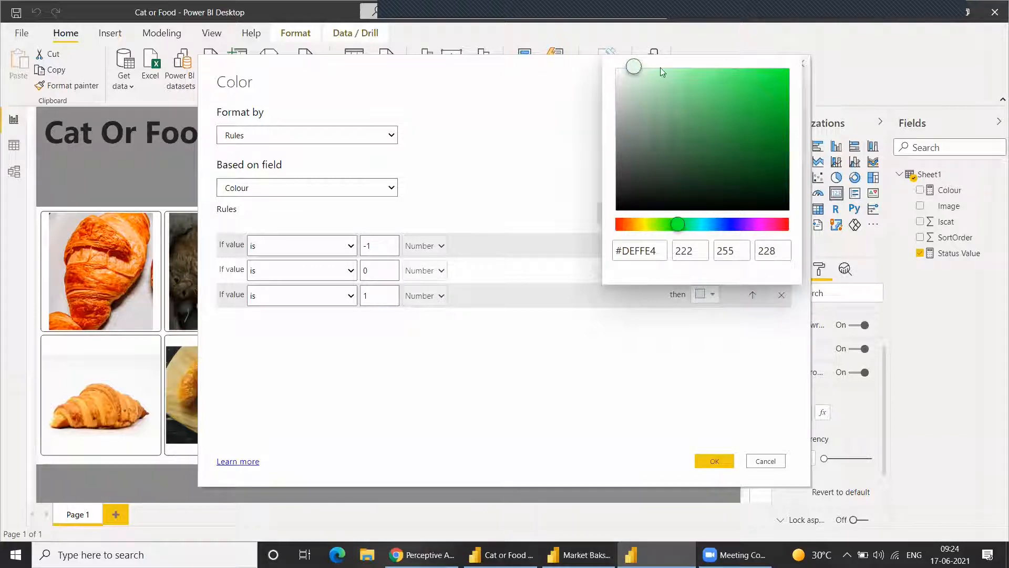
left_click_drag(634, 68, 701, 69)
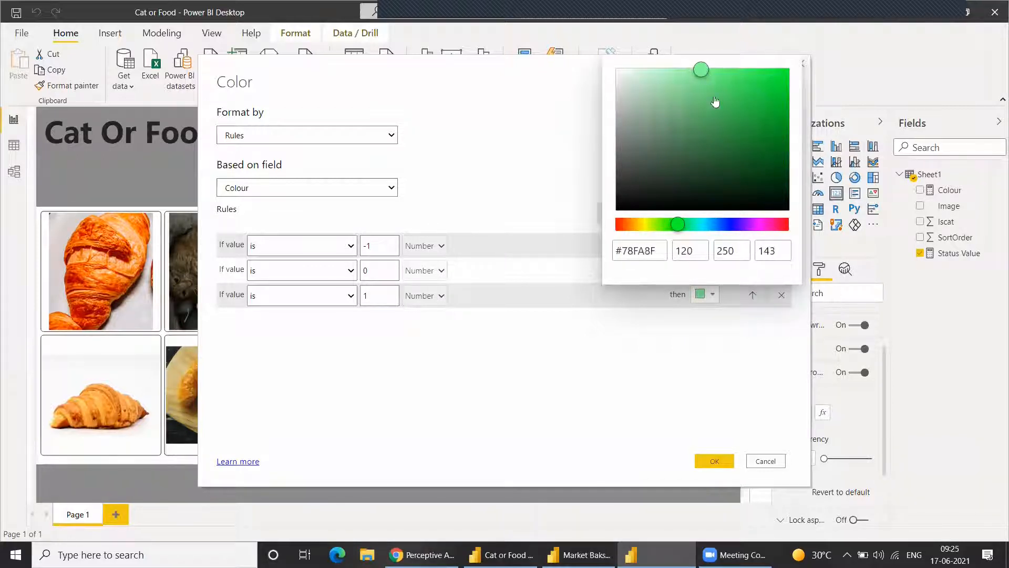
left_click(690, 389)
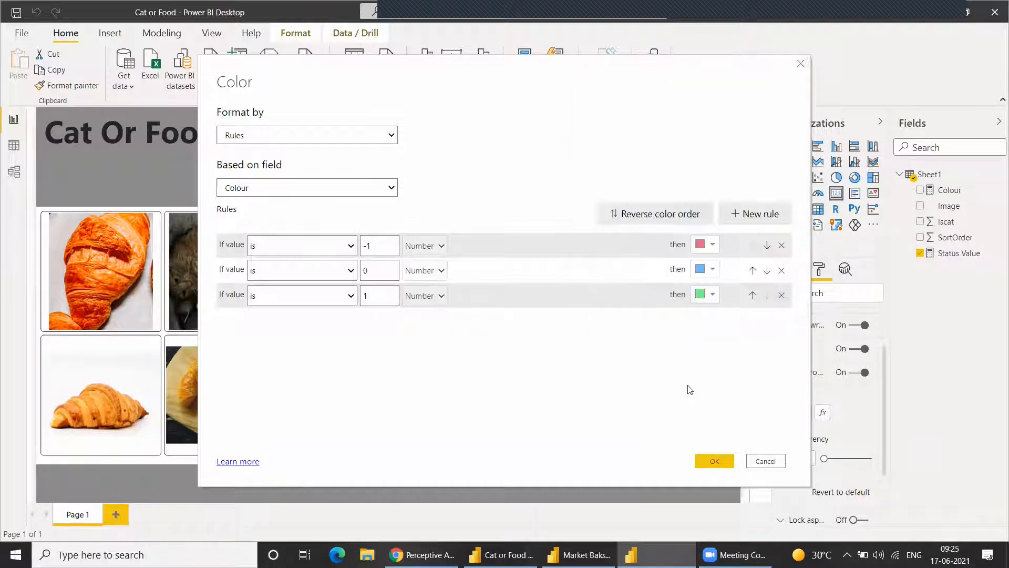
left_click(715, 461)
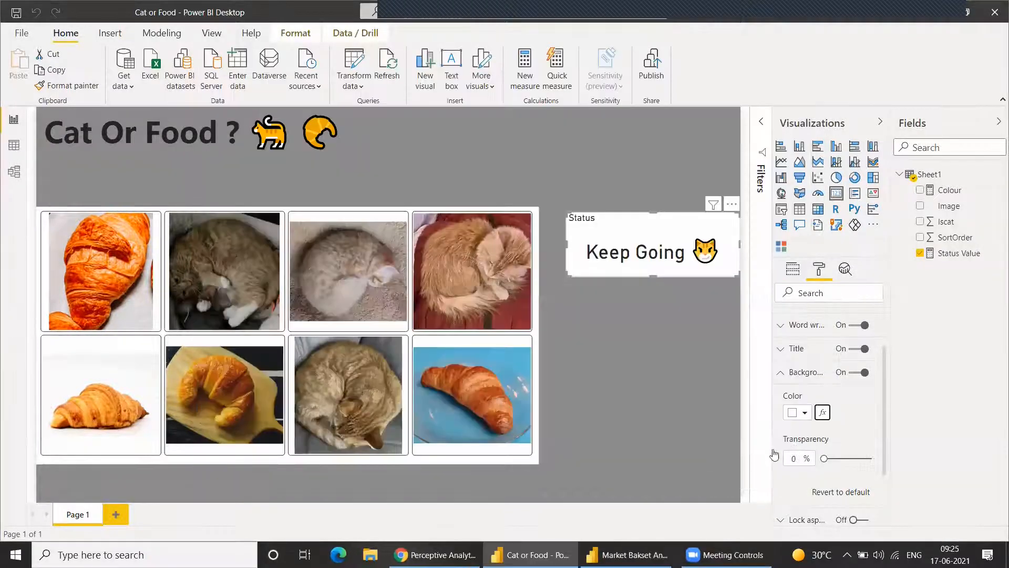
left_click(783, 374)
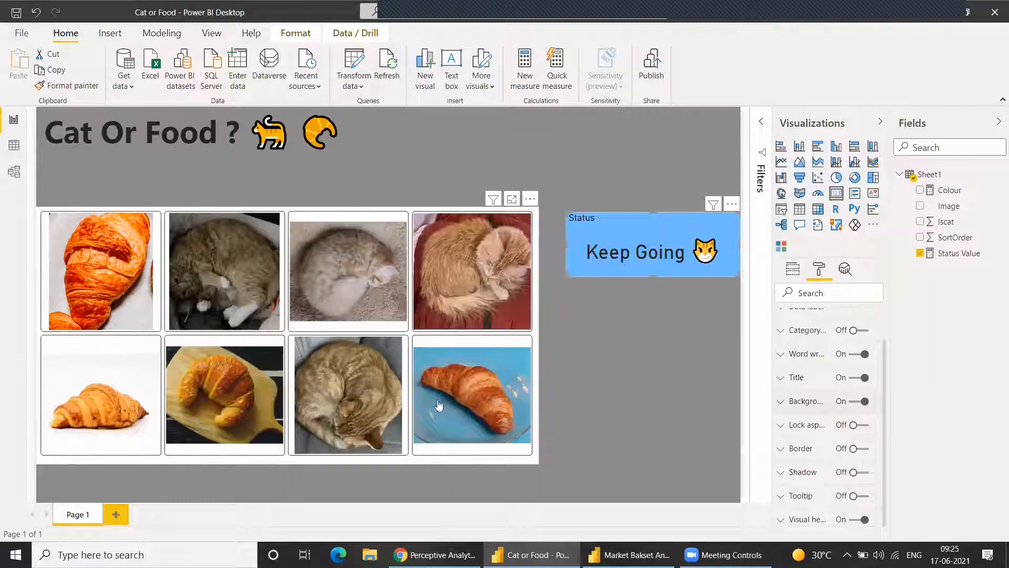
Step: Test the status card by toggling the croissant on the blue plate and selecting all four cat images, and clear the selection again
left_click(474, 391)
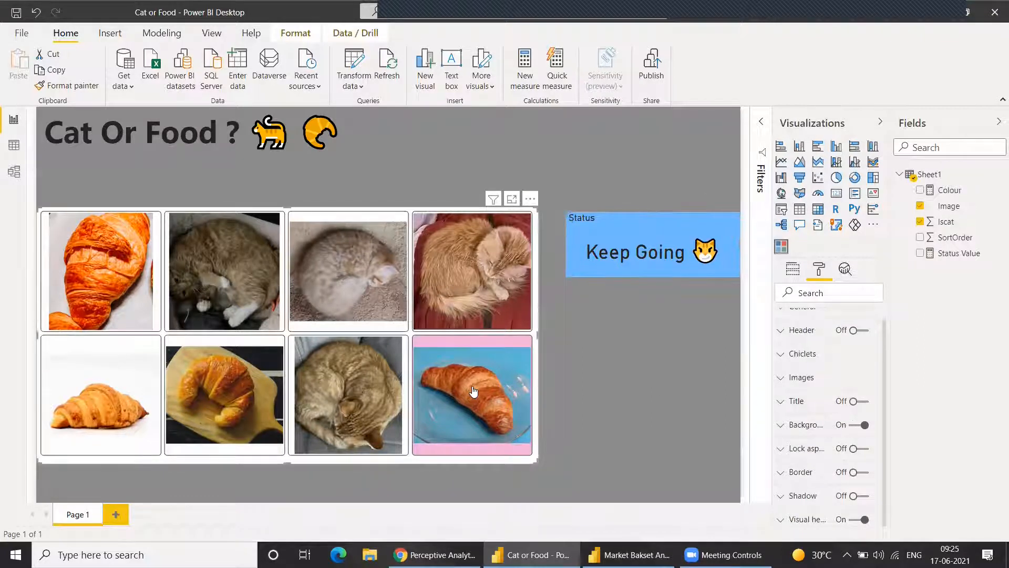
left_click(478, 387)
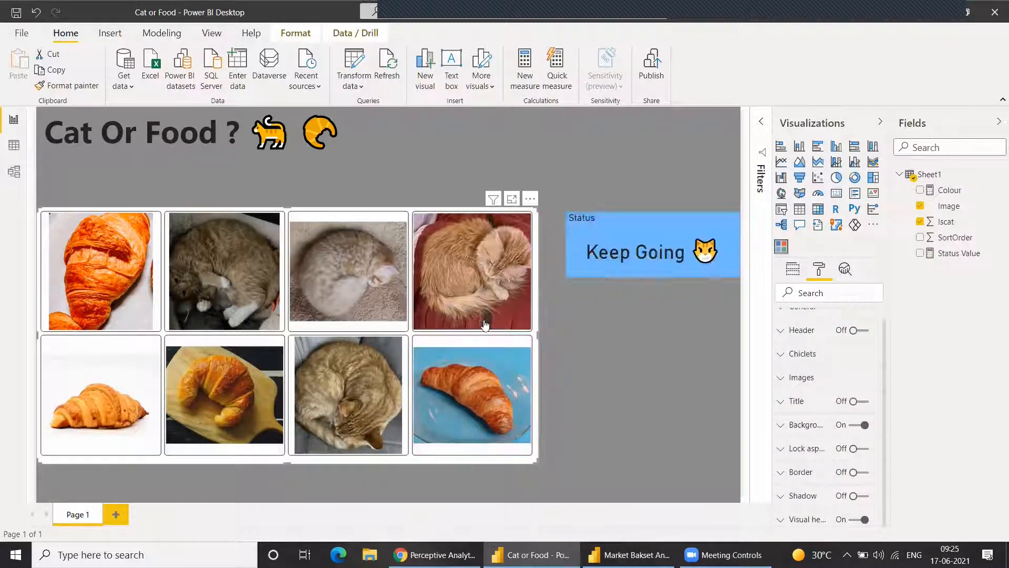
left_click(482, 298)
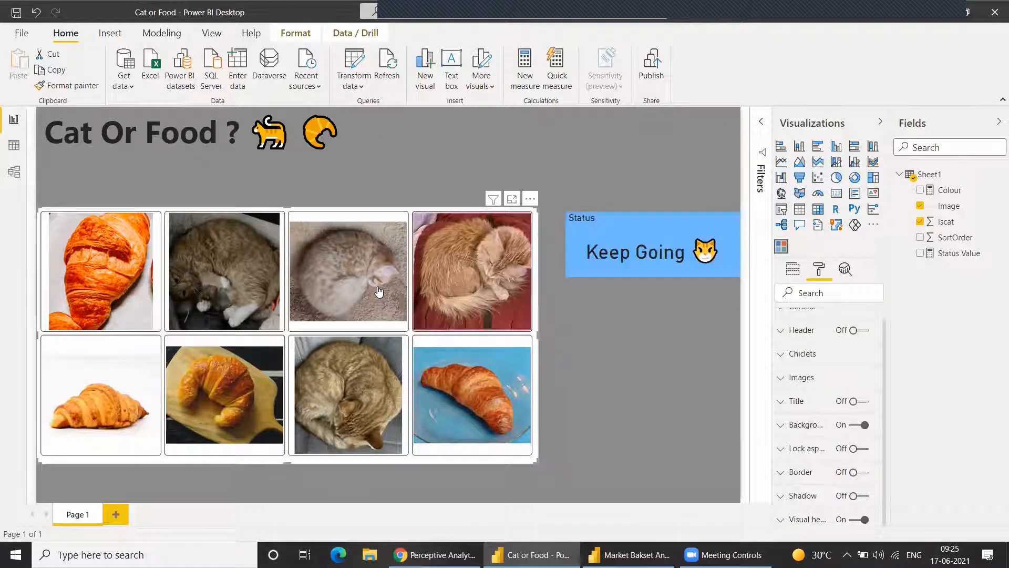
left_click(377, 292)
left_click(224, 293)
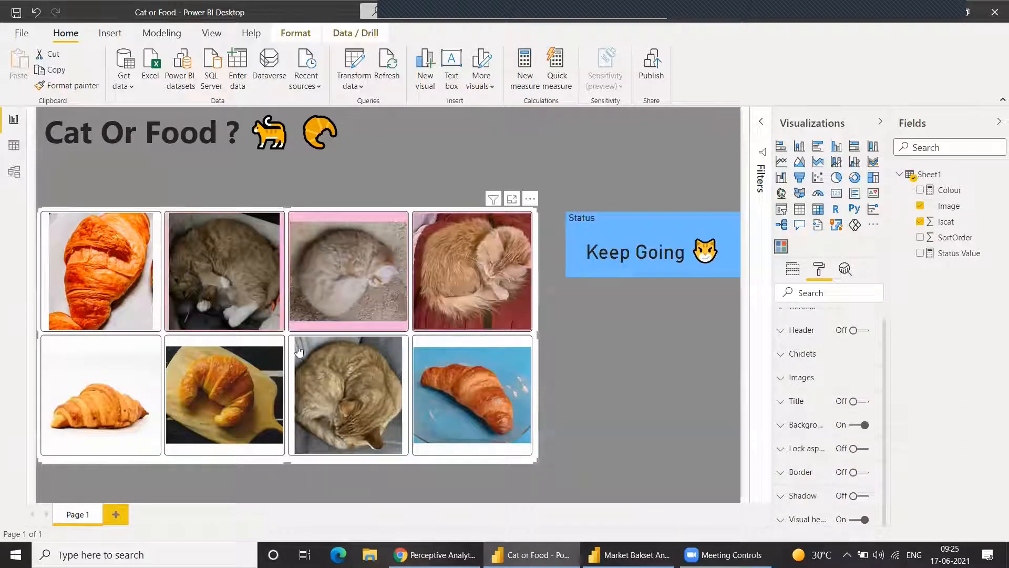
left_click(334, 389)
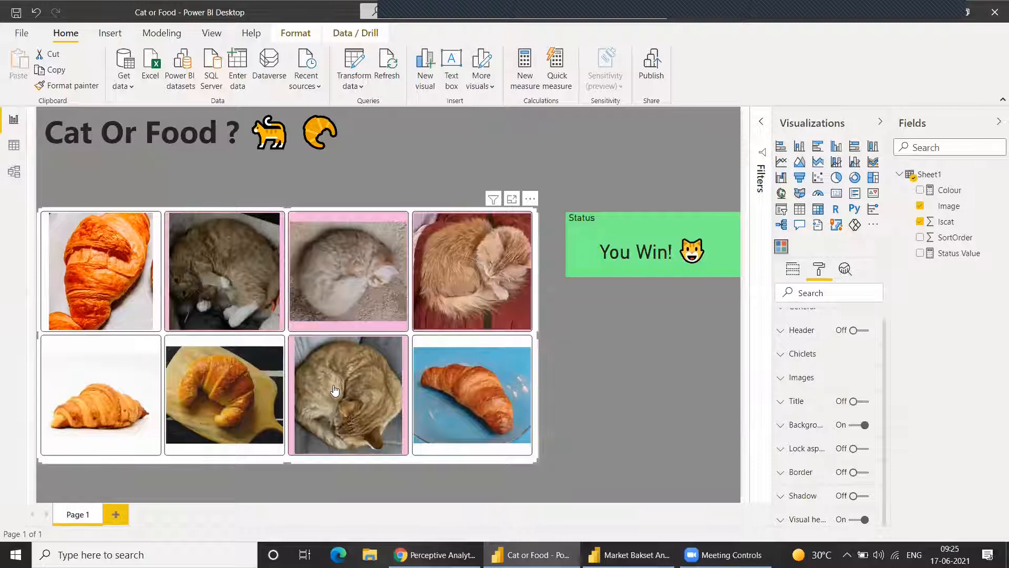
left_click(350, 394)
left_click(328, 303)
left_click(257, 288)
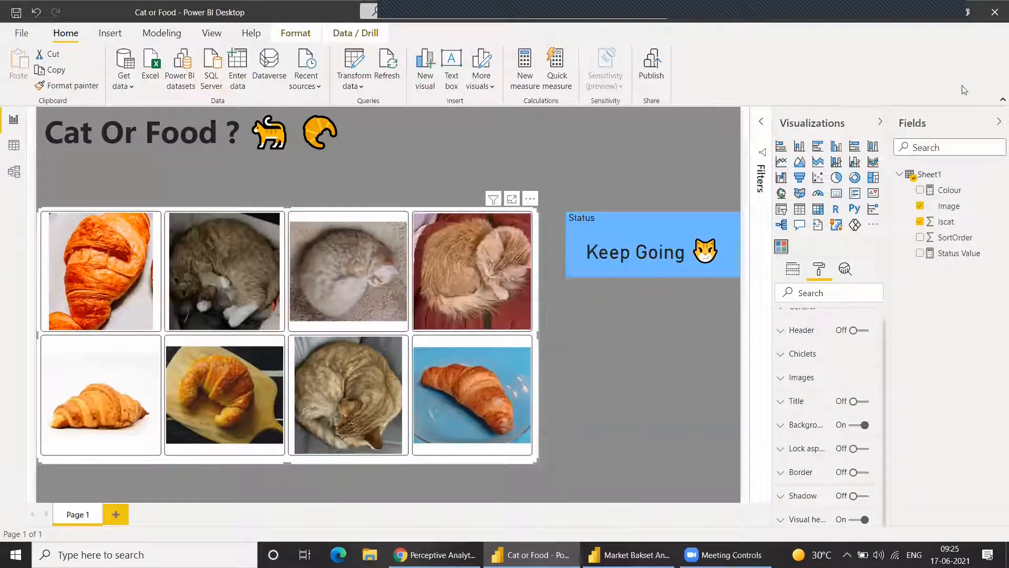
key("Escape")
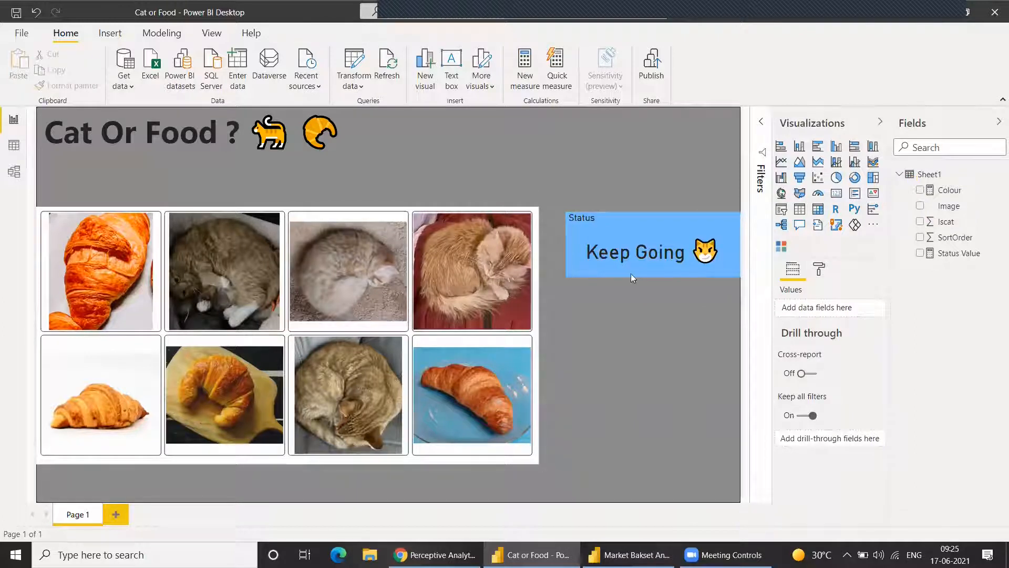
Step: Insert the Picture1 reset image from the Pictures folder and place it below the status card, beside the lower row of images
left_click(108, 36)
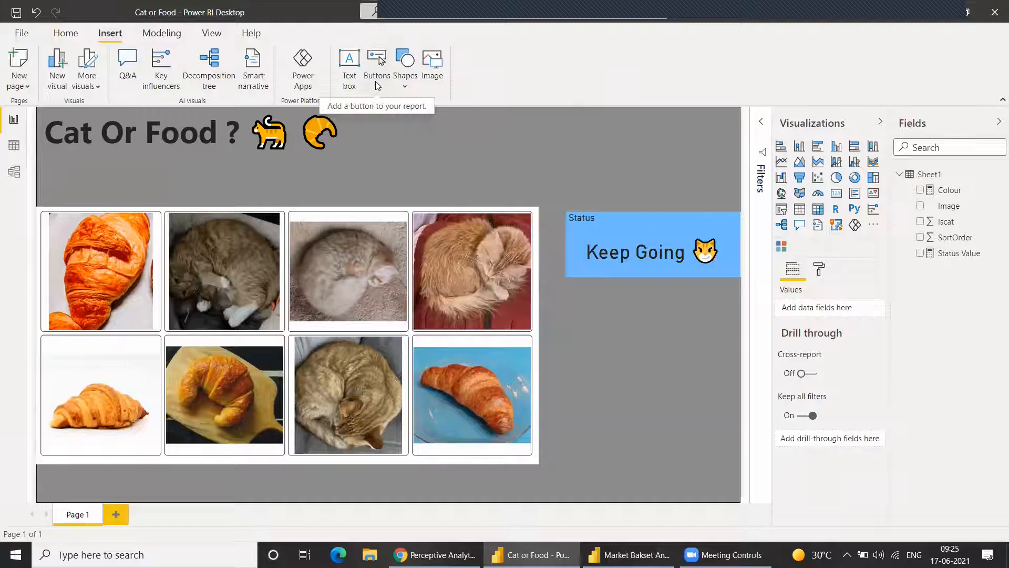
left_click(440, 77)
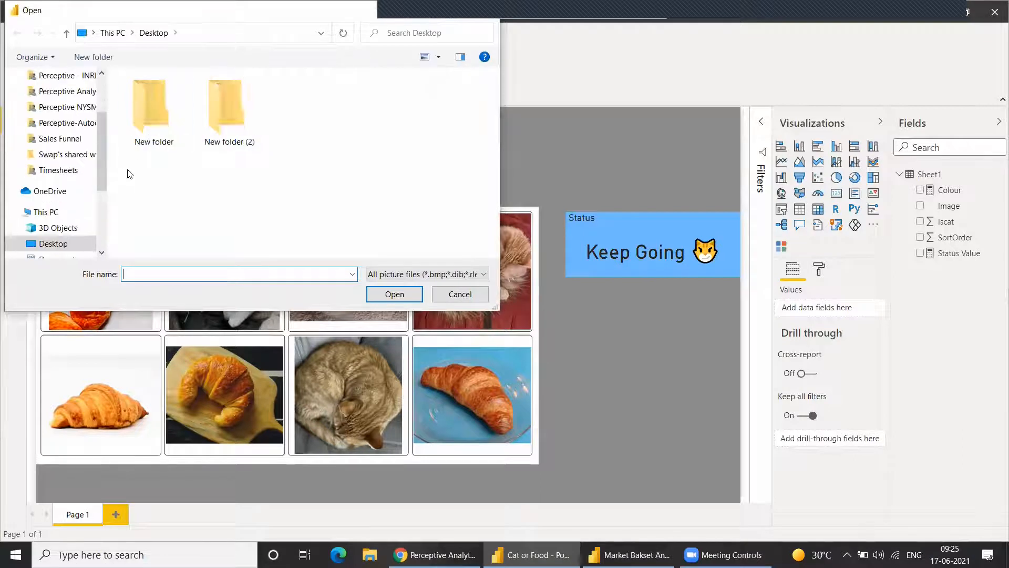
scroll(73, 173, "up", 4)
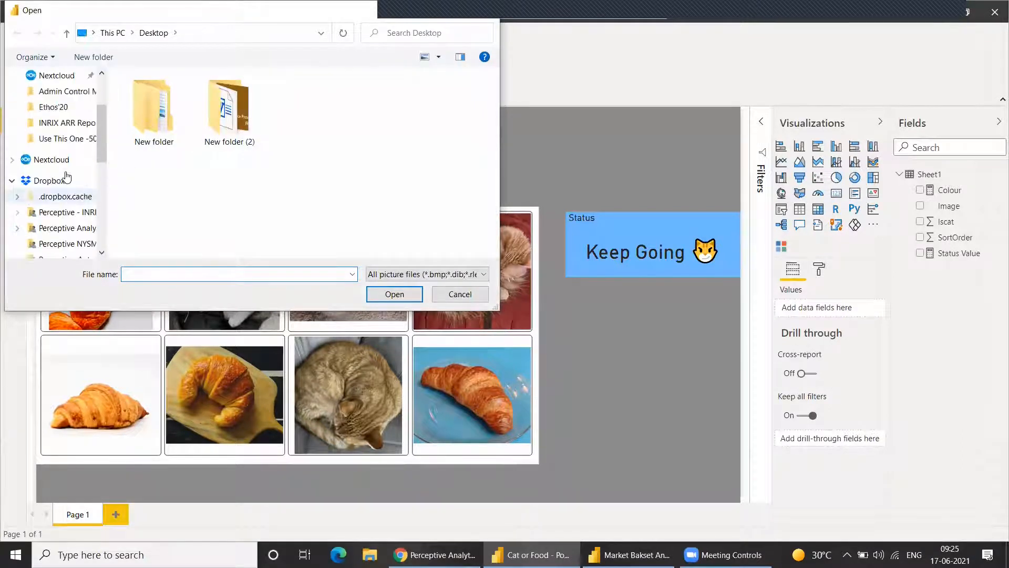
scroll(67, 158, "up", 1)
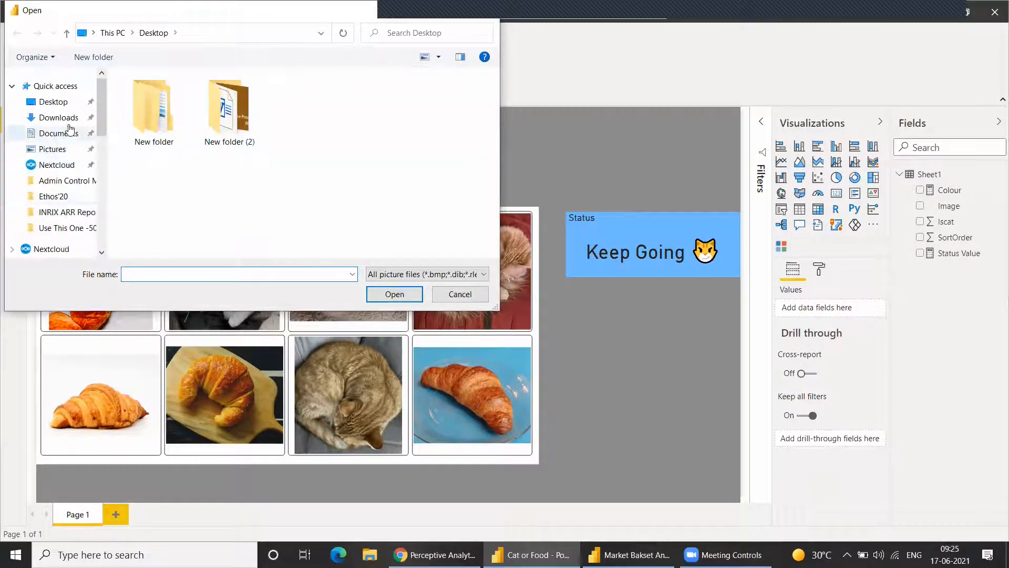
left_click(55, 149)
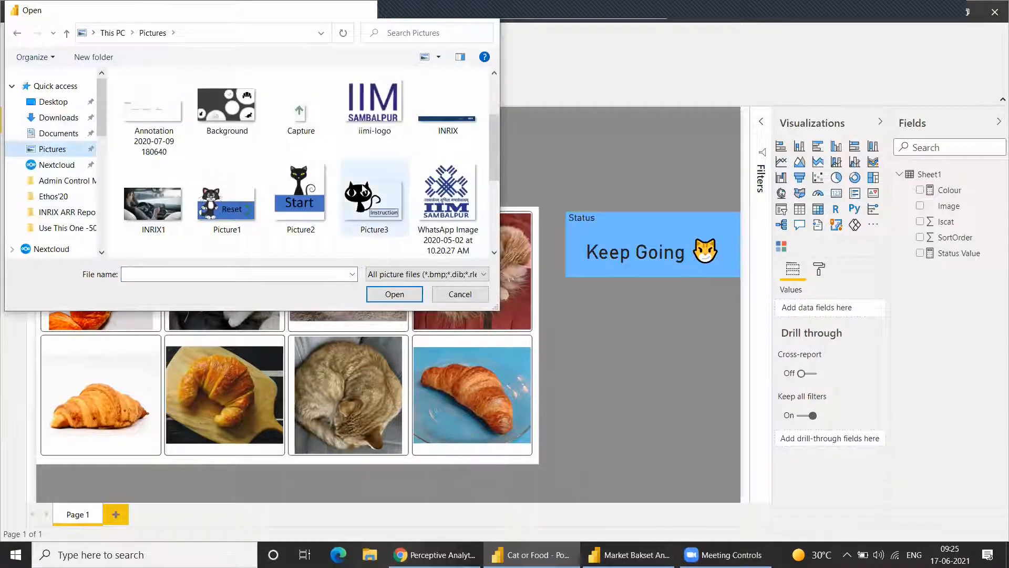
left_click(239, 215)
left_click(394, 294)
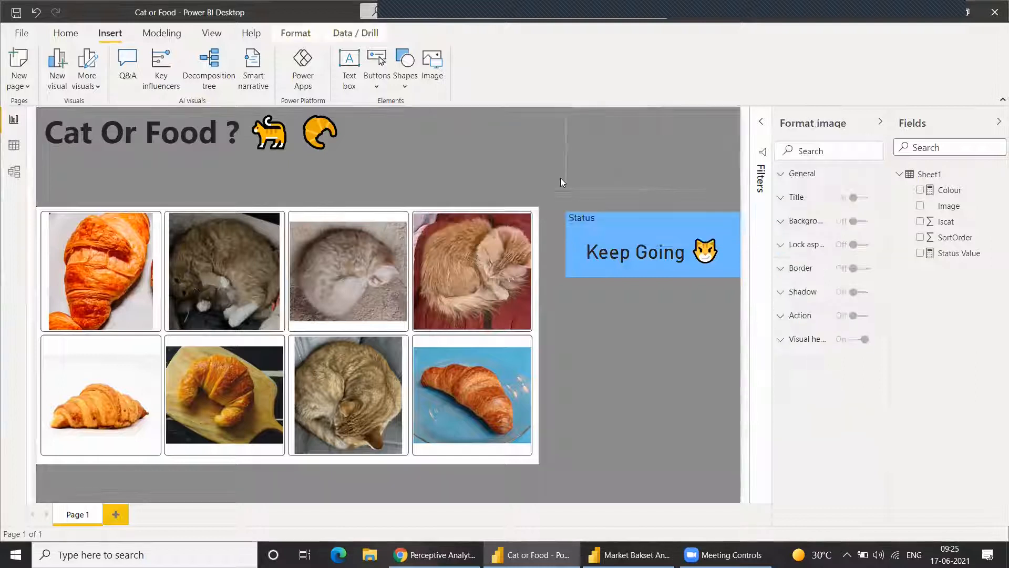
left_click_drag(648, 162, 646, 435)
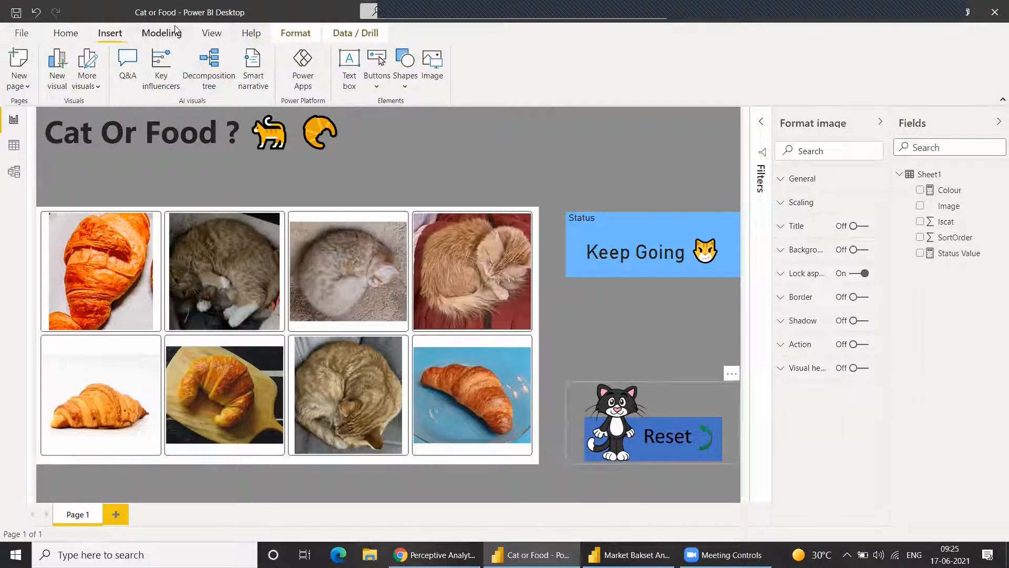
Step: Create a bookmark of the cleared page state and name it Reset
left_click(211, 33)
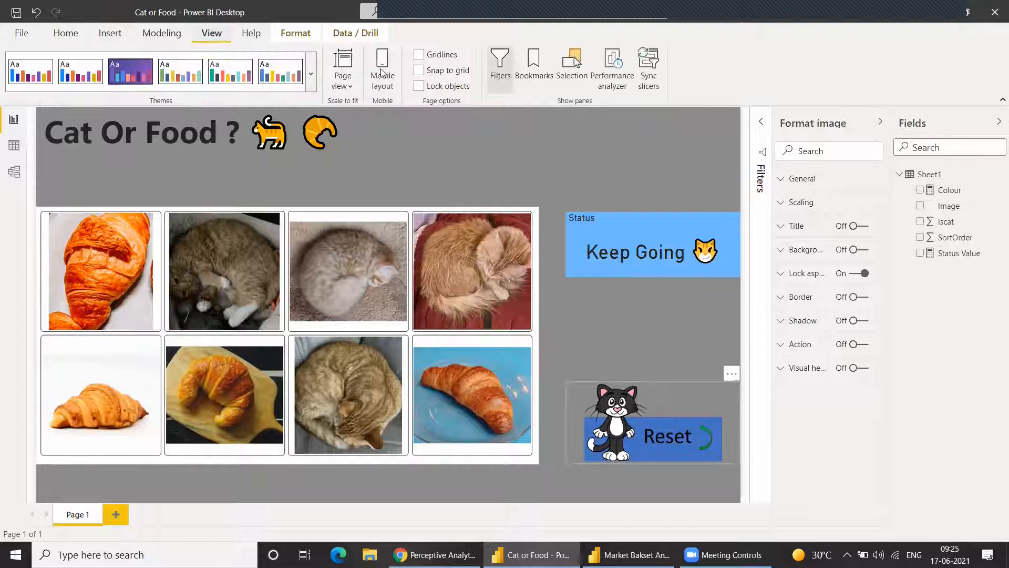
left_click(545, 69)
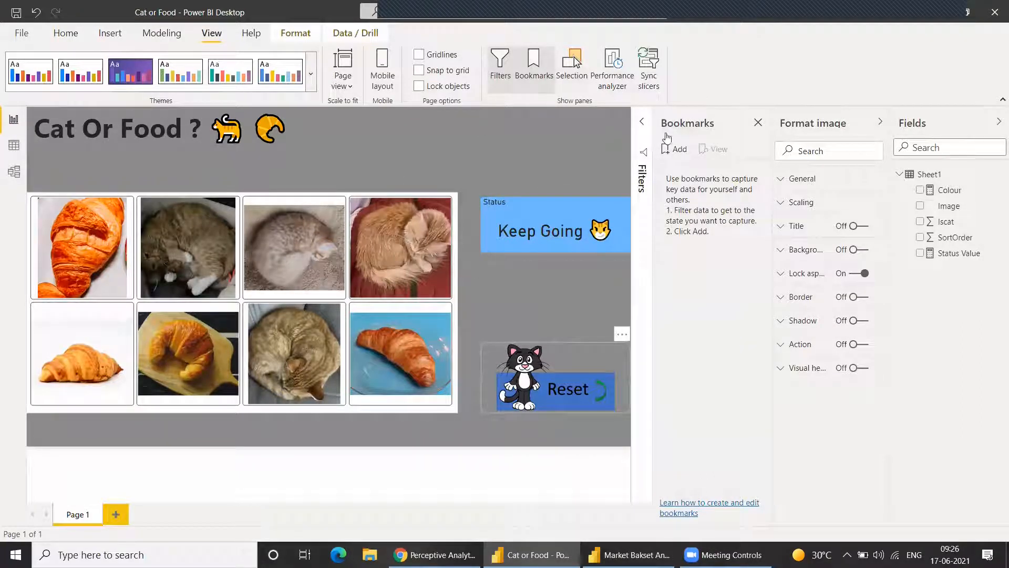
left_click(672, 149)
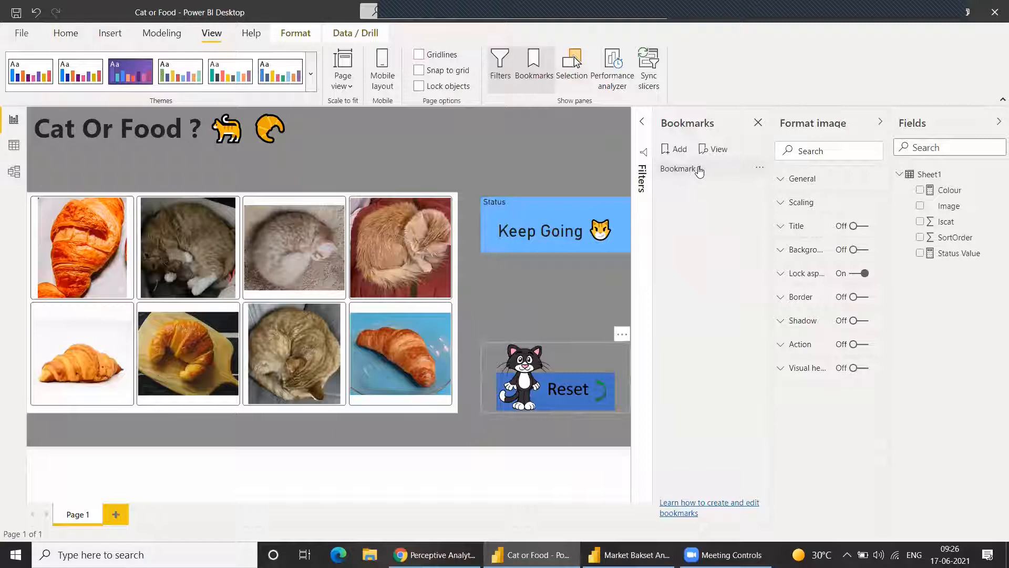
double_click(699, 169)
type("Reset")
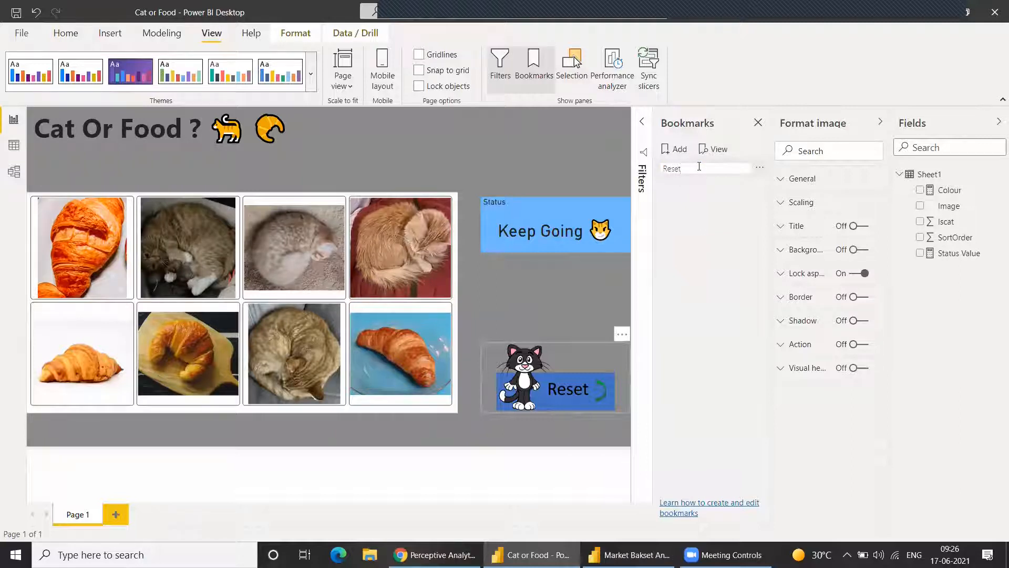
key("Return")
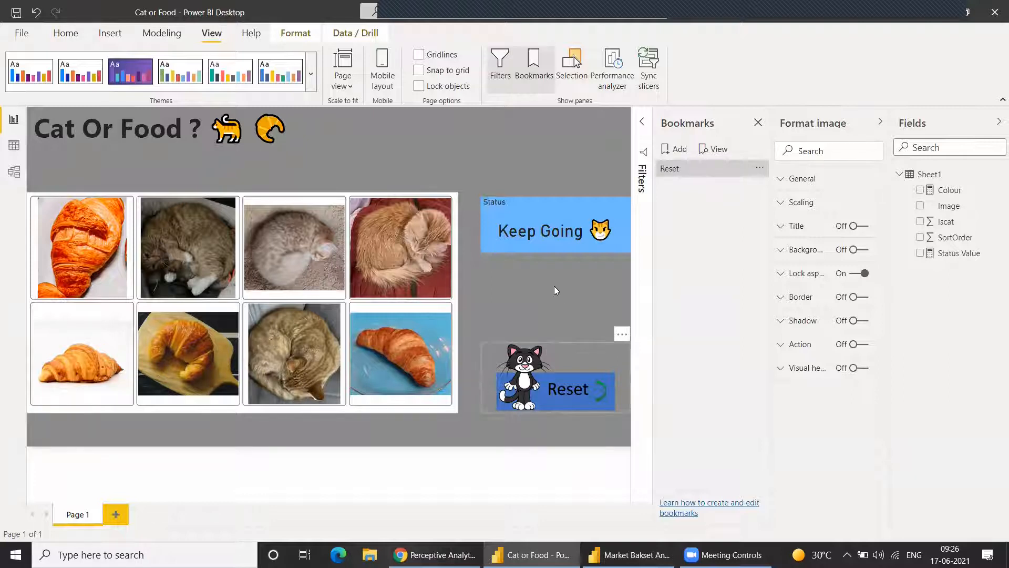
Step: Turn on the action of the reset image, with type Bookmark and the Reset bookmark as its target
left_click(572, 170)
left_click(549, 358)
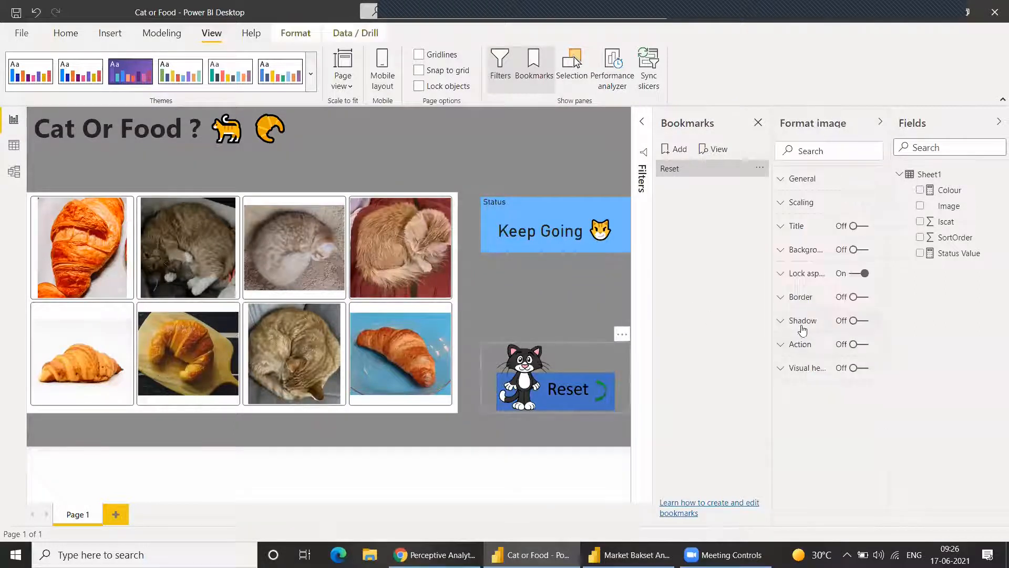
left_click(794, 344)
left_click(854, 345)
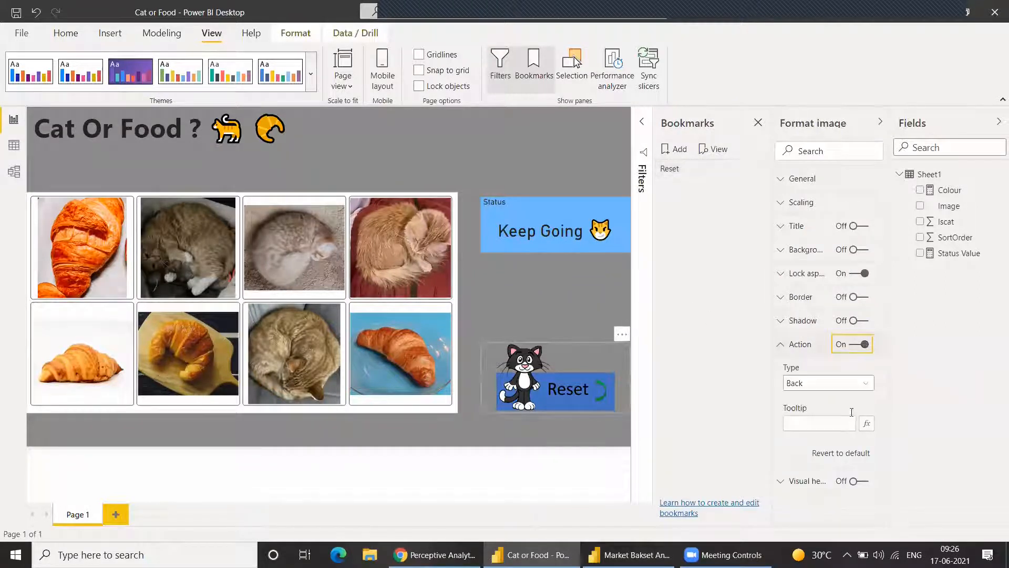
left_click(819, 383)
left_click(820, 414)
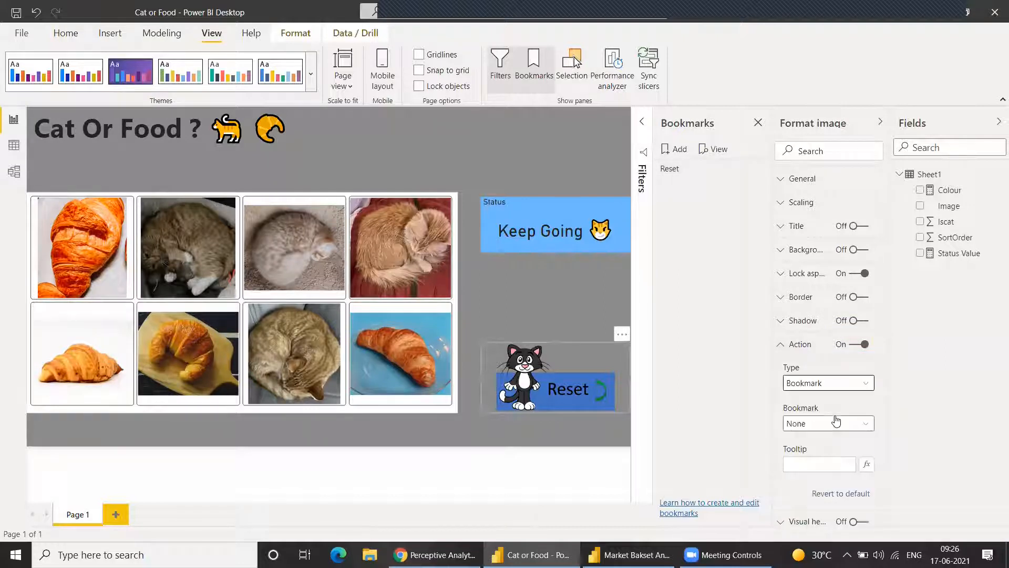
left_click(835, 423)
left_click(831, 454)
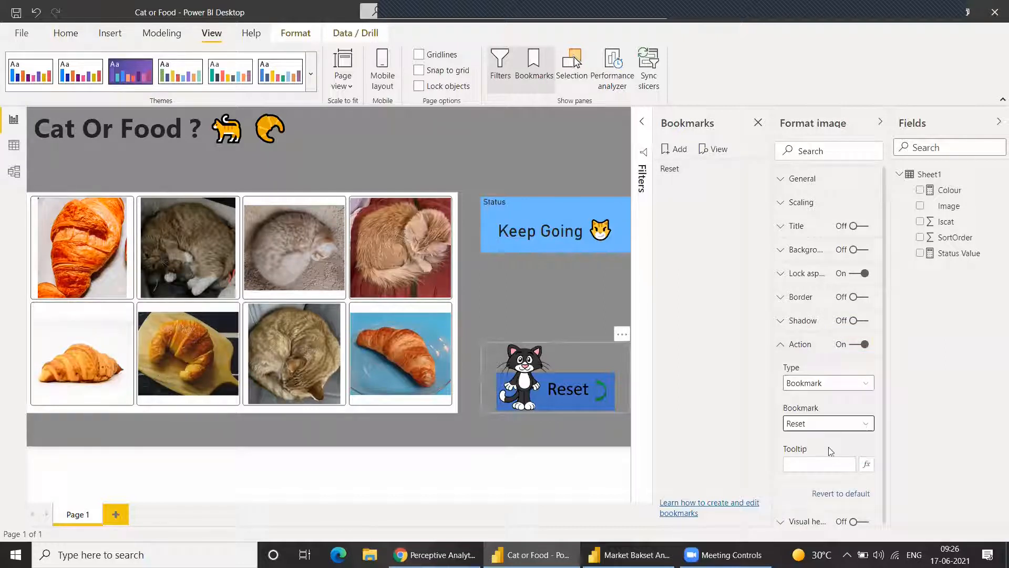
left_click(880, 123)
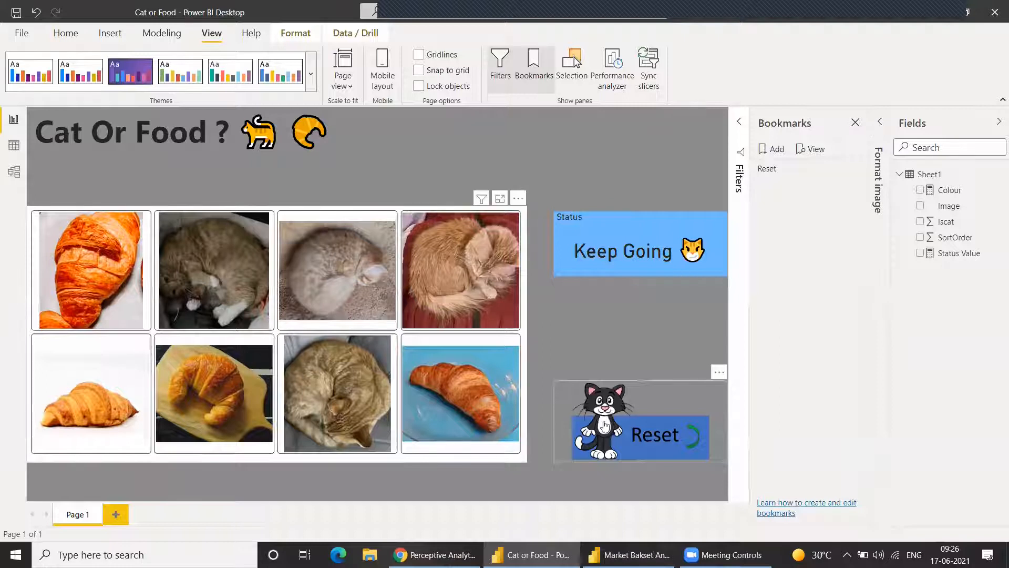
Step: Test the reset image by selecting two croissant and two cat images and triggering its bookmark action
left_click(461, 401)
left_click(306, 293)
left_click(213, 277)
left_click(115, 281)
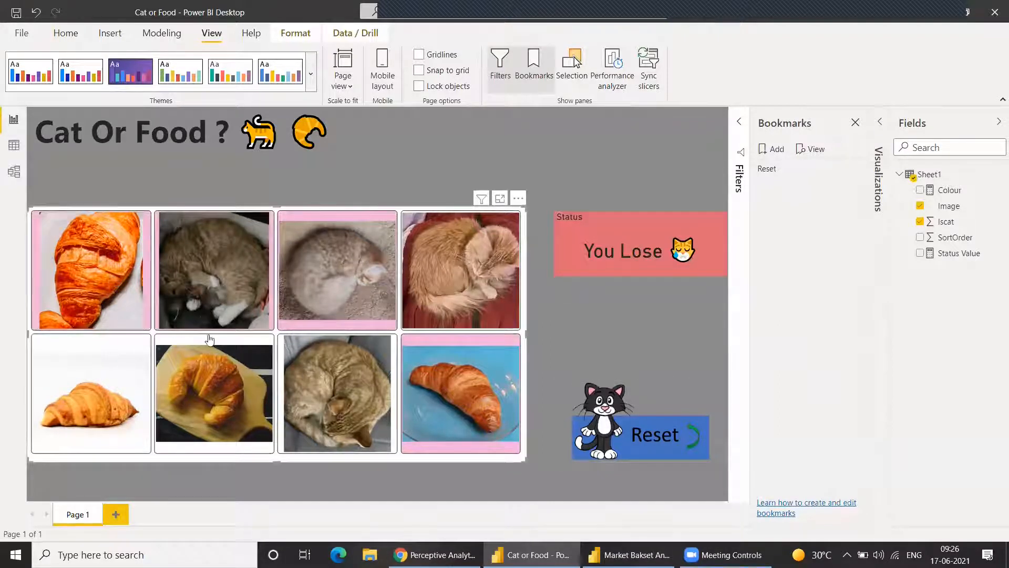
left_click(637, 437, "ctrl")
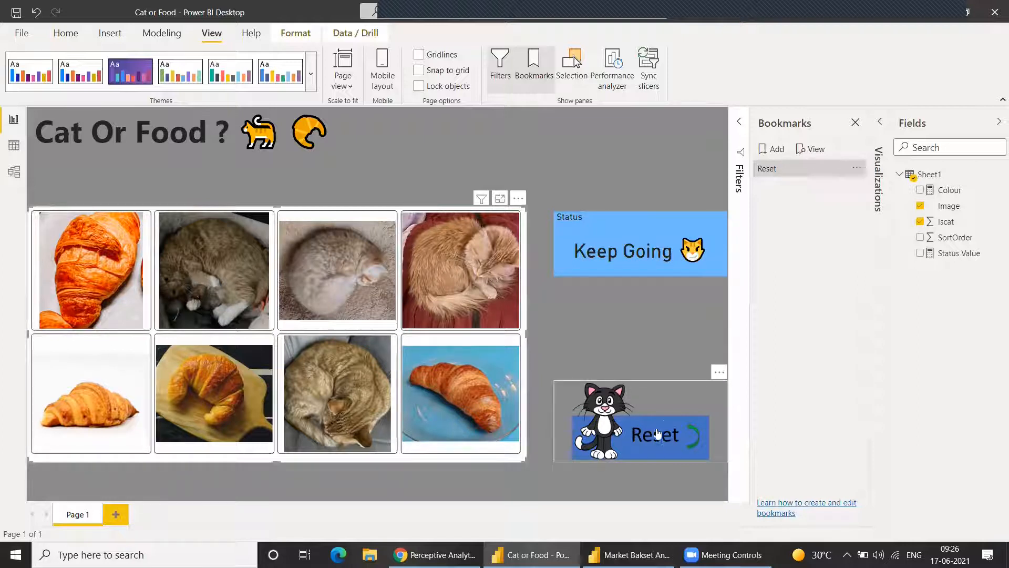
Step: Examine the options available for the Reset bookmark
left_click(855, 171)
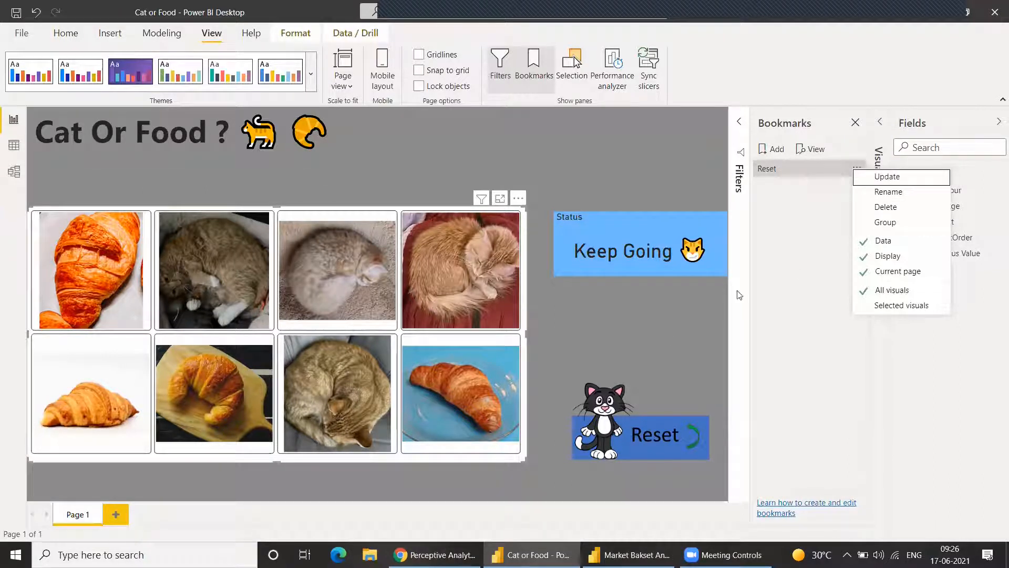
left_click(799, 270)
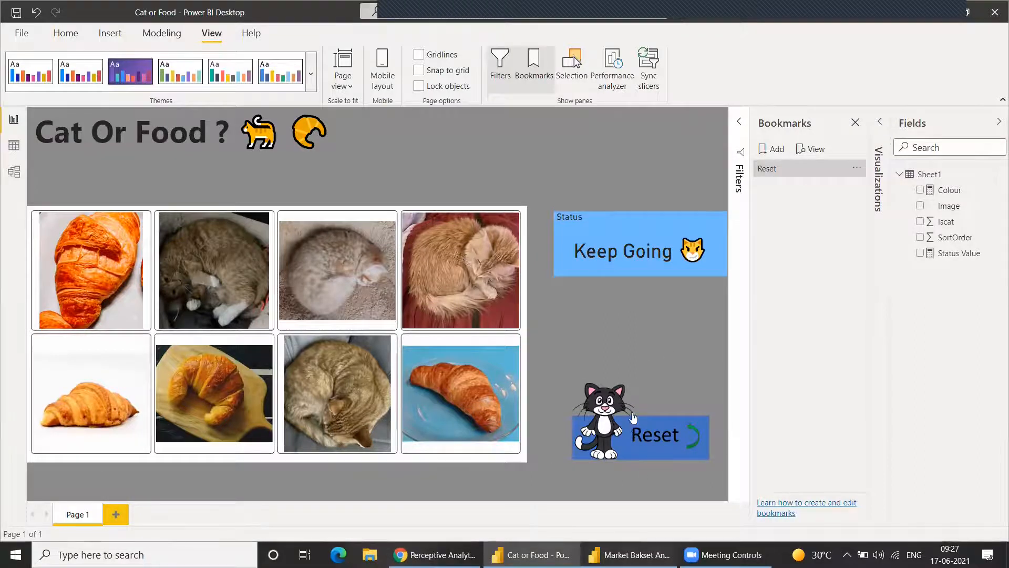
Step: Switch to the Market Bakset Analysis report and try its game page, selecting images and opening the instruction screen
key("alt+Tab")
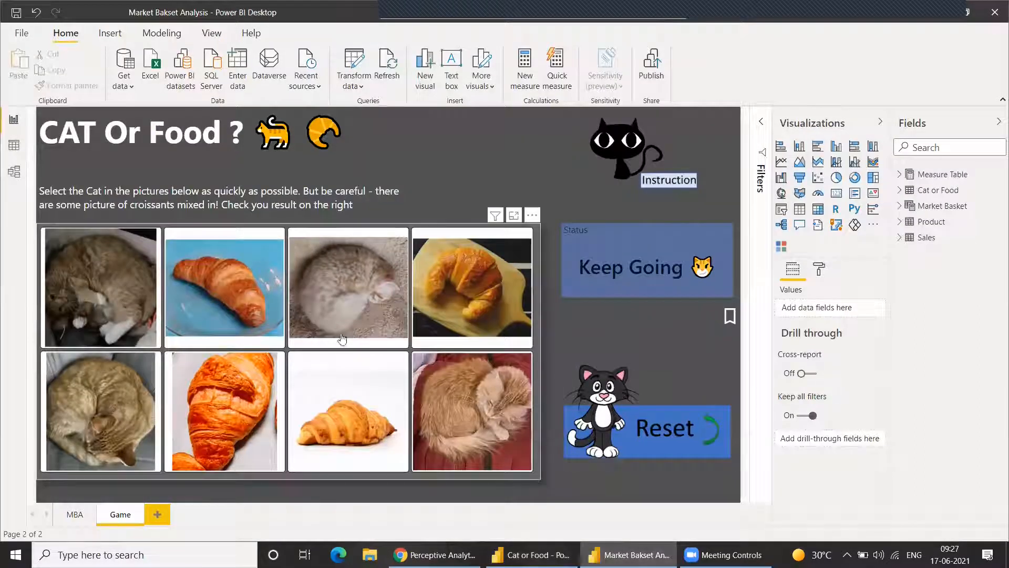
left_click(100, 288)
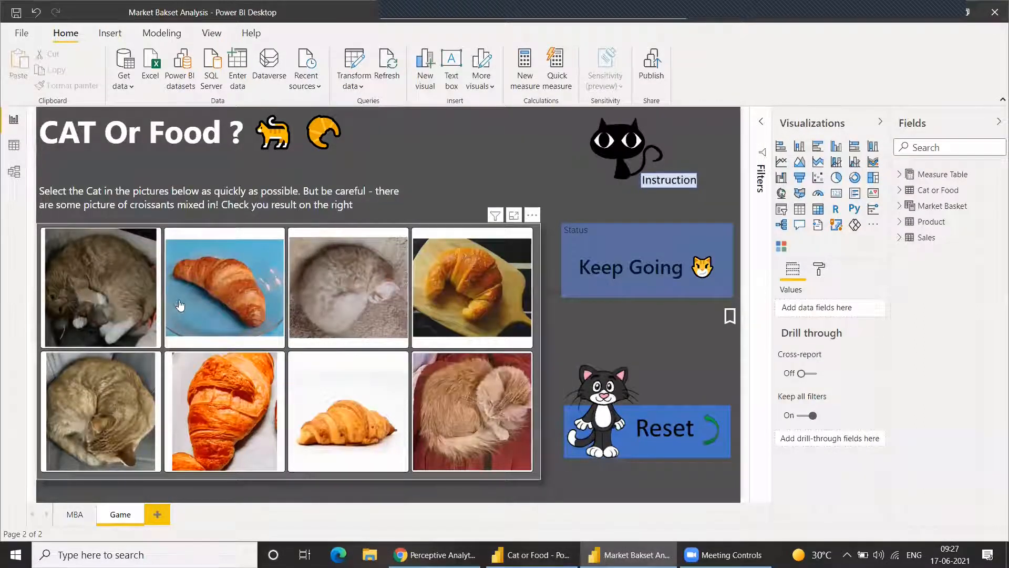
left_click(674, 441)
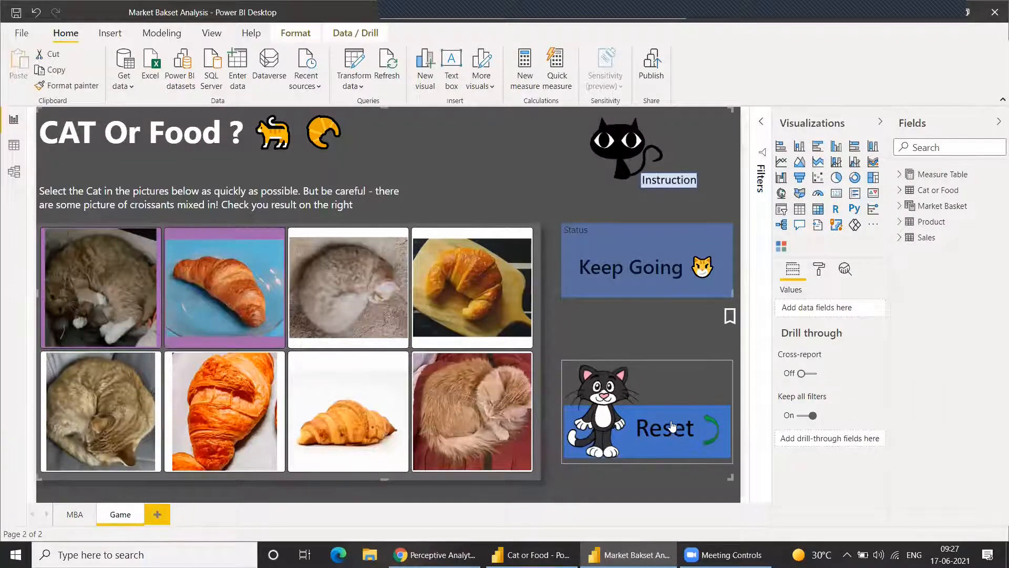
left_click(653, 344)
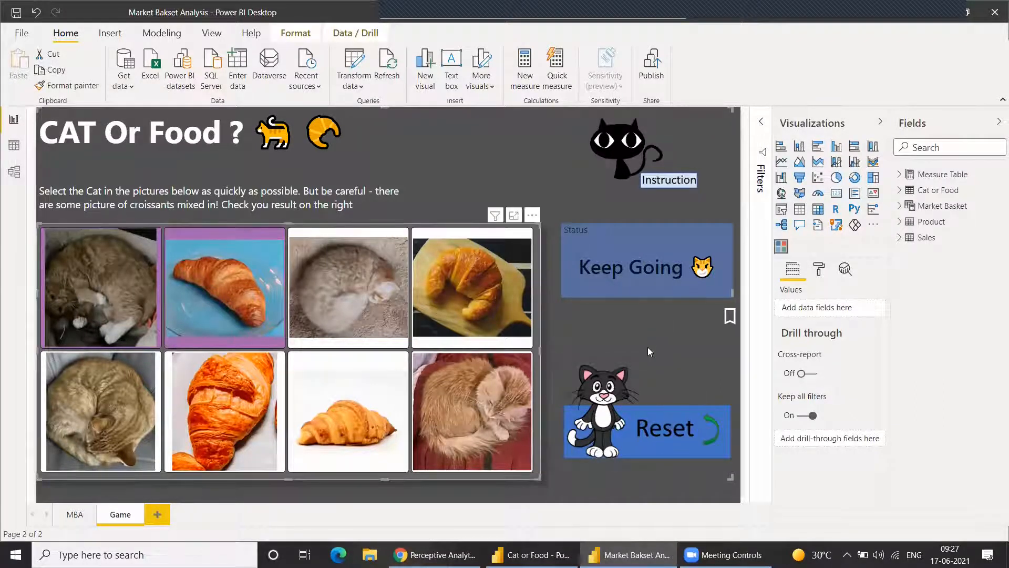
left_click(674, 160, "ctrl")
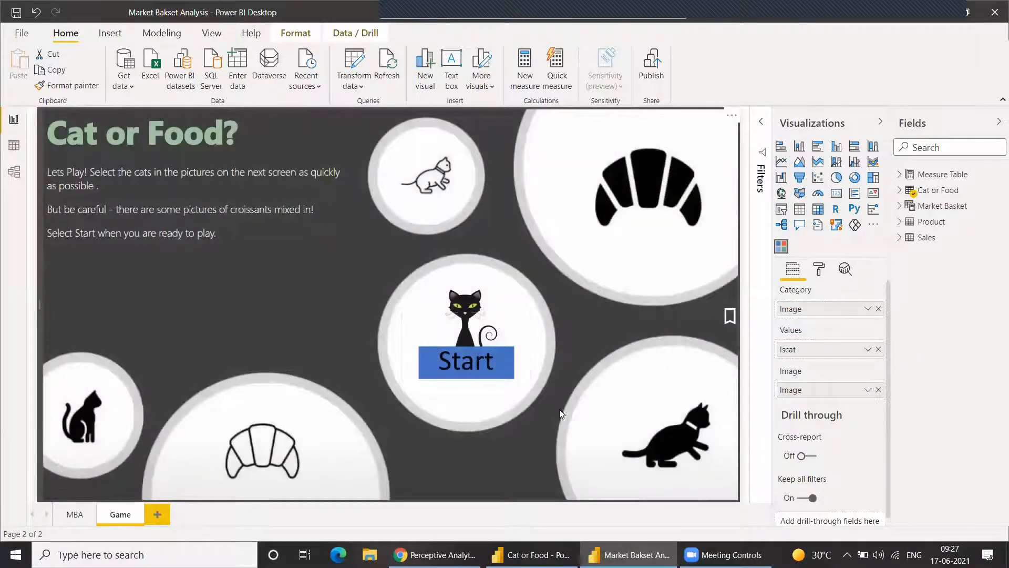
mouse_move(625, 554)
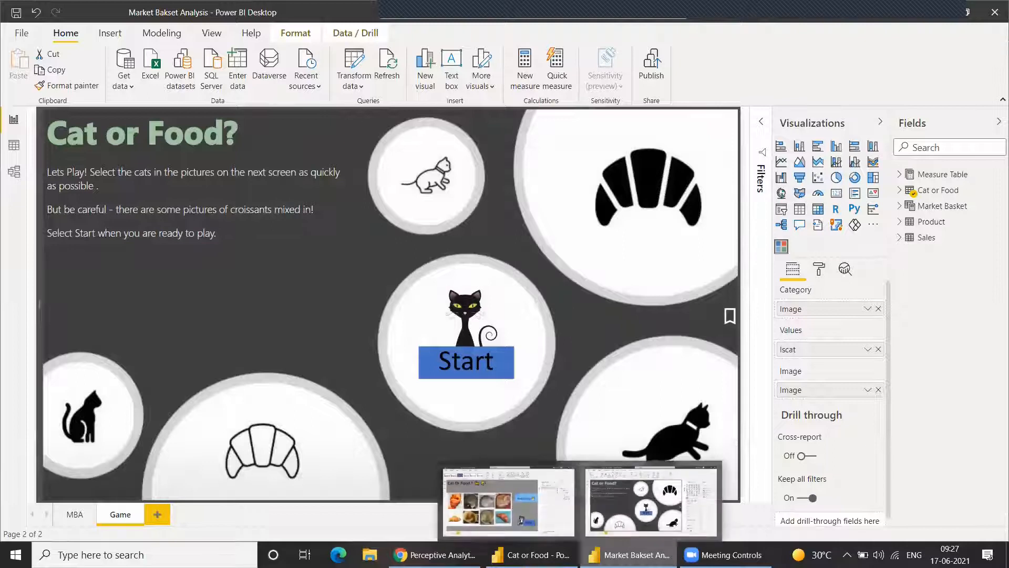
Step: Return to the Cat or Food report, show the layer order of the page's objects and select the reset image in it
left_click(509, 499)
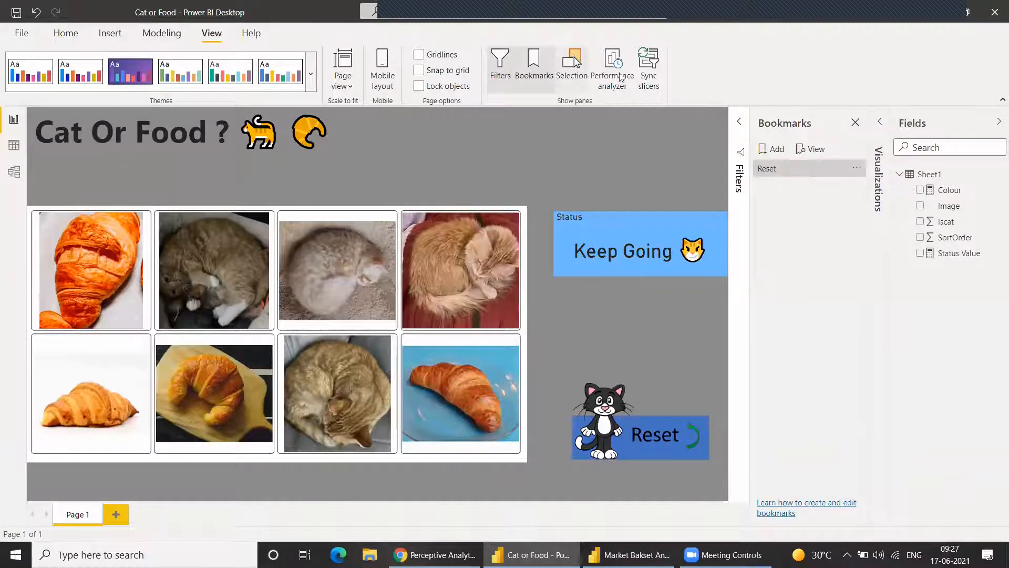
left_click(572, 68)
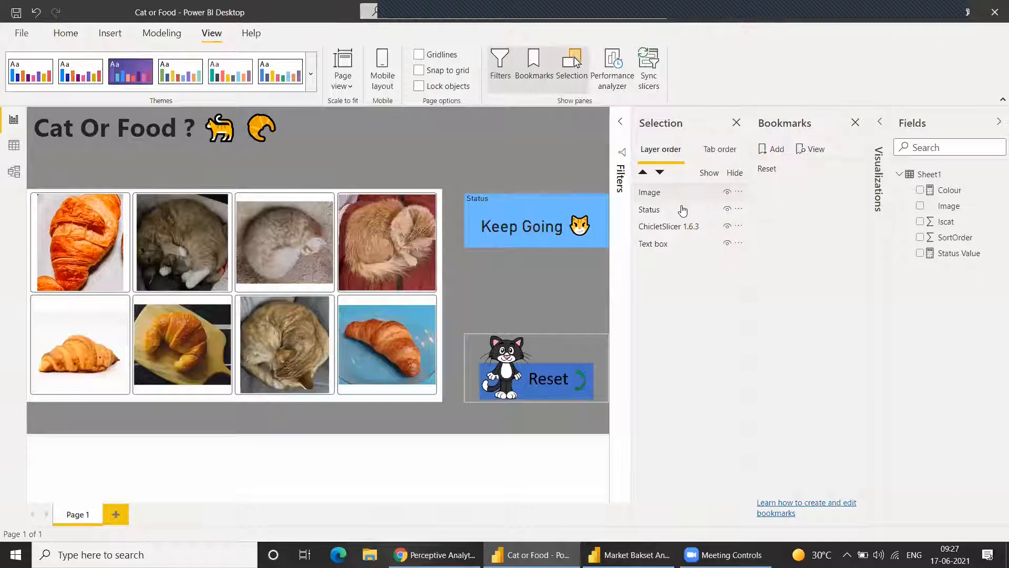
left_click(677, 186)
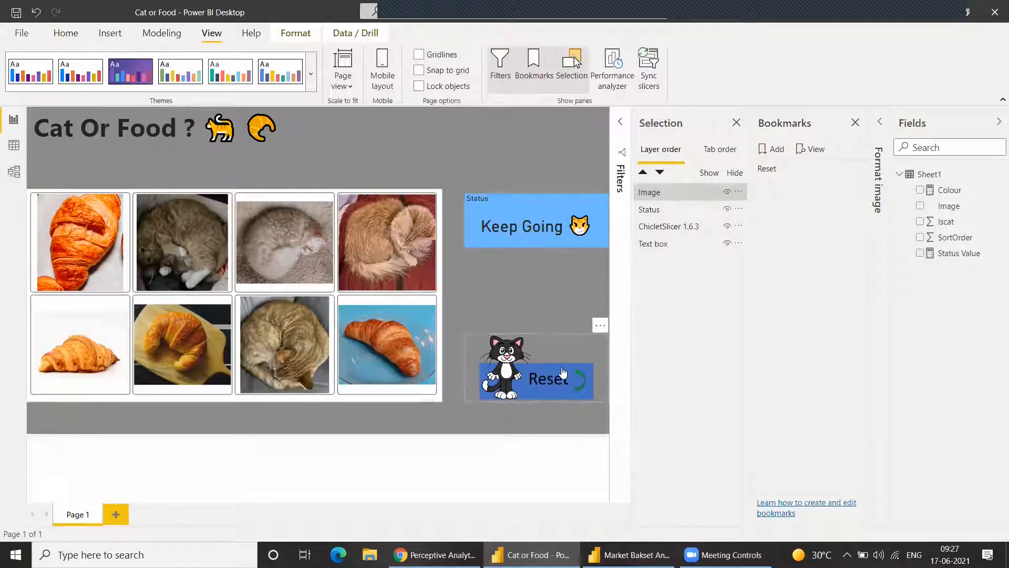
Step: Try out the layer order by moving the reset image over the status card and back below it
left_click_drag(558, 345, 571, 210)
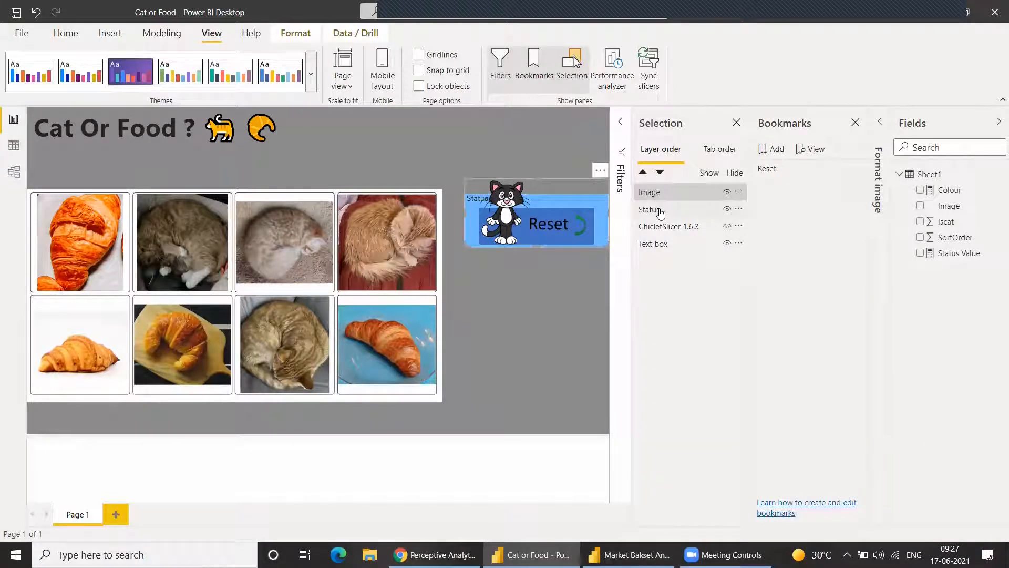
mouse_move(661, 212)
left_mouse_down()
mouse_move(652, 190)
mouse_move(664, 201)
mouse_move(662, 181)
mouse_move(660, 193)
left_mouse_up()
left_click_drag(550, 202, 545, 371)
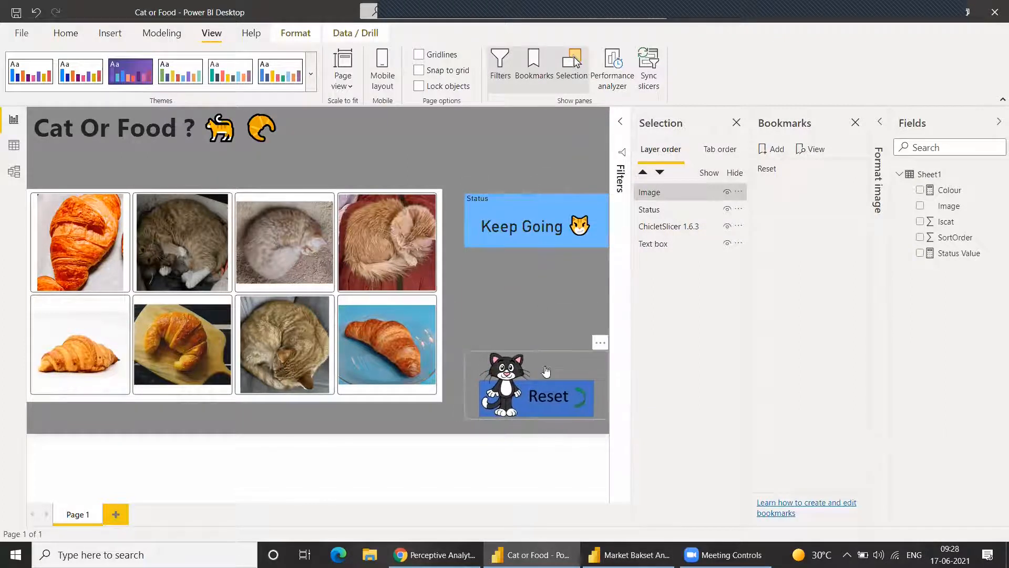
Step: Group the reset image, status card, chiclet slicer and title text box, and name the group Game
left_click(665, 227, "shift")
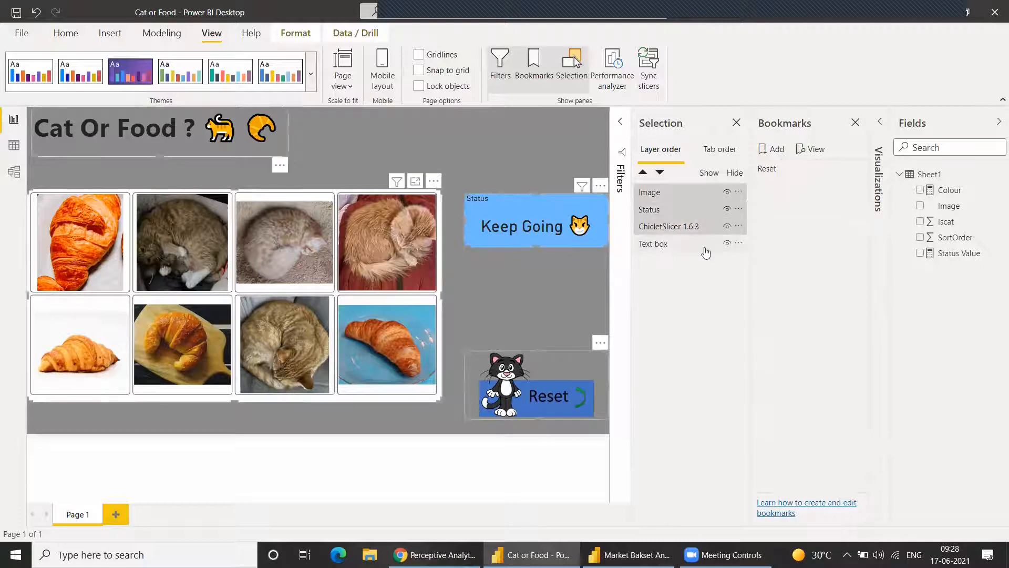
left_click(665, 246, "shift")
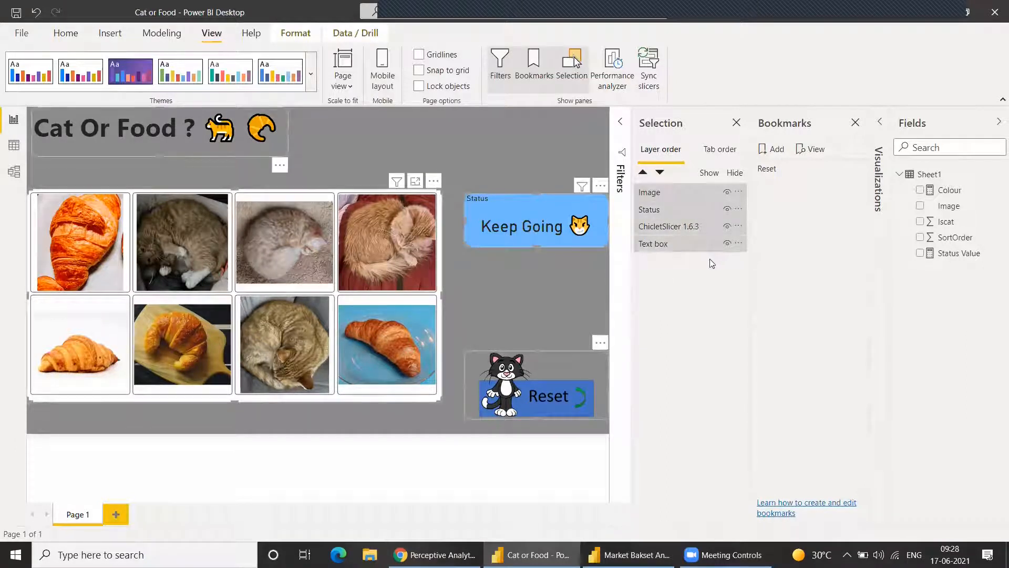
right_click(658, 242)
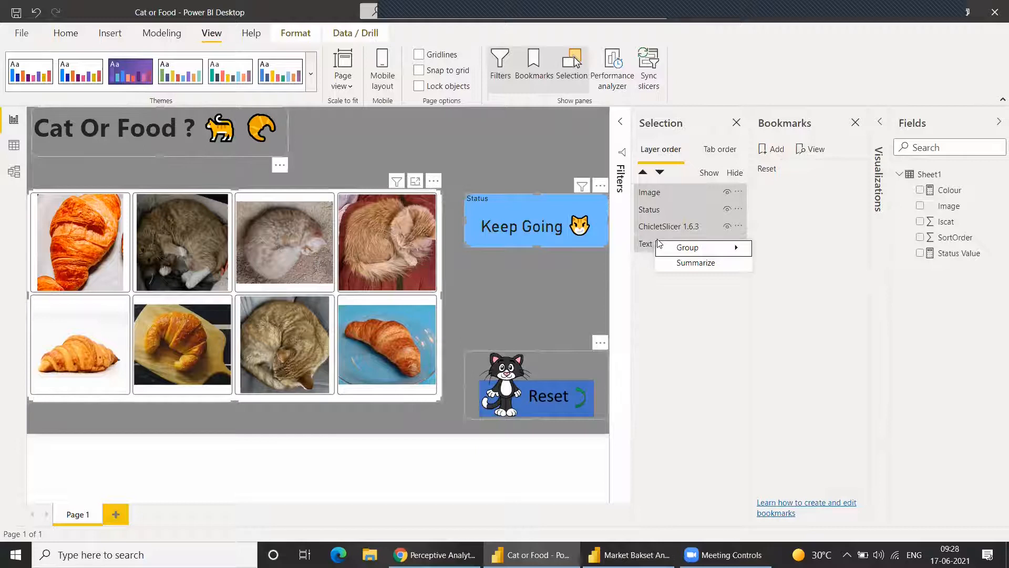
mouse_move(699, 247)
left_click(798, 245)
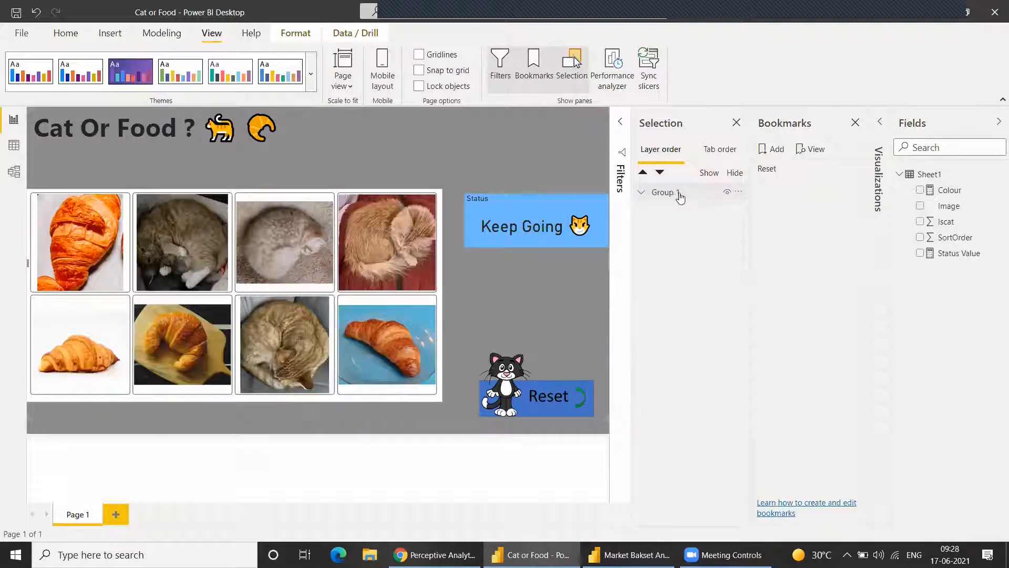
double_click(675, 192)
type("Gam")
key("Return")
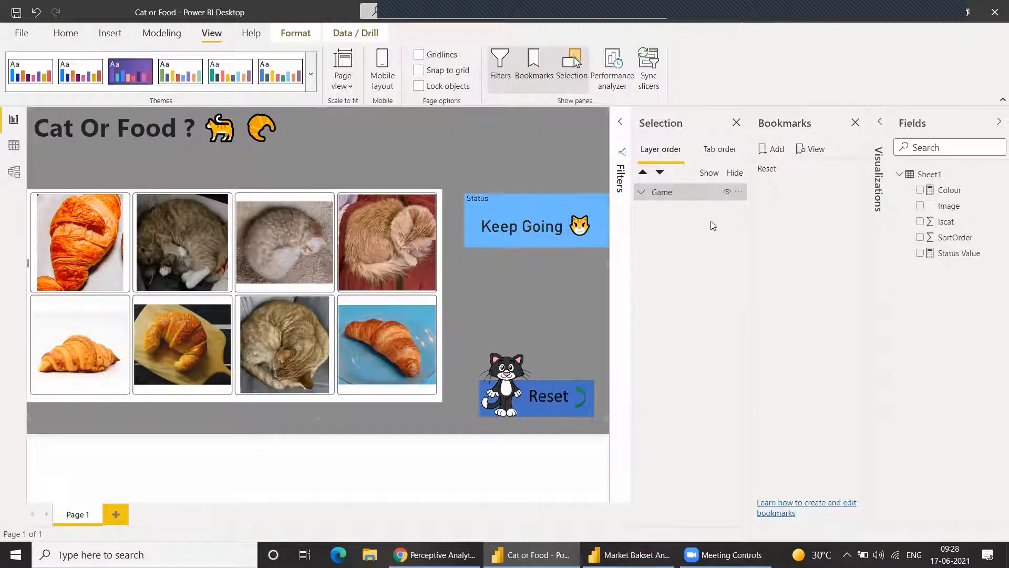
Step: Insert the Background image from the Pictures folder and enlarge it to cover the whole page
left_click(110, 33)
left_click(428, 68)
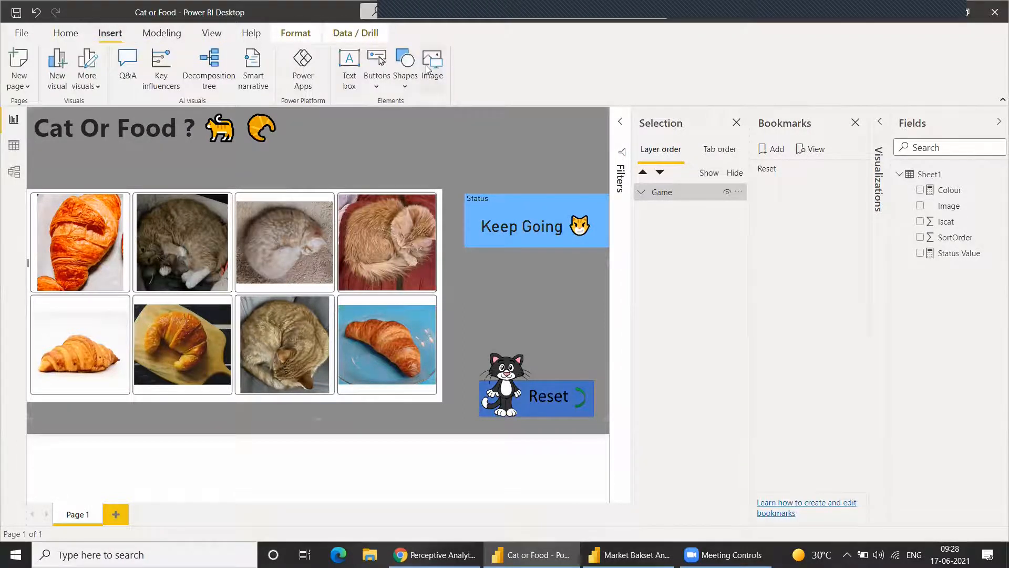
left_click(244, 218)
left_click(394, 294)
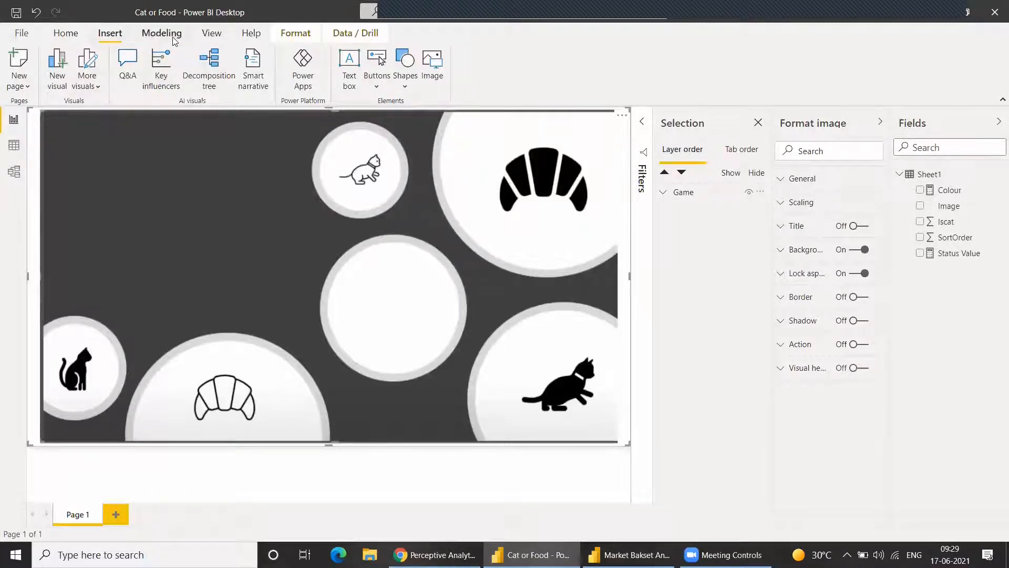
Step: Insert the Picture2 start image, shrink it and place it inside the empty white circle of the background
left_click(433, 59)
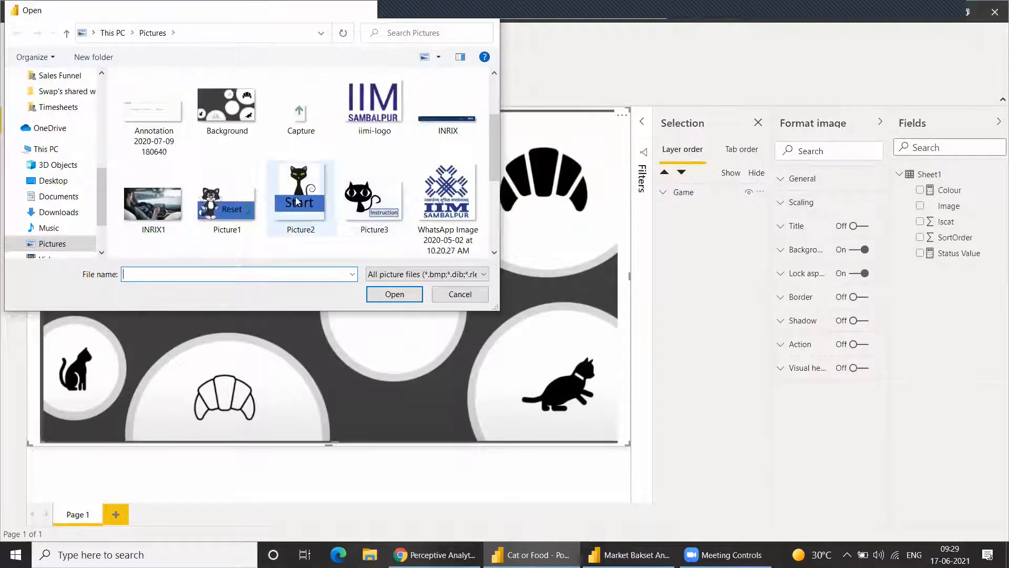
left_click(297, 202)
left_click(393, 295)
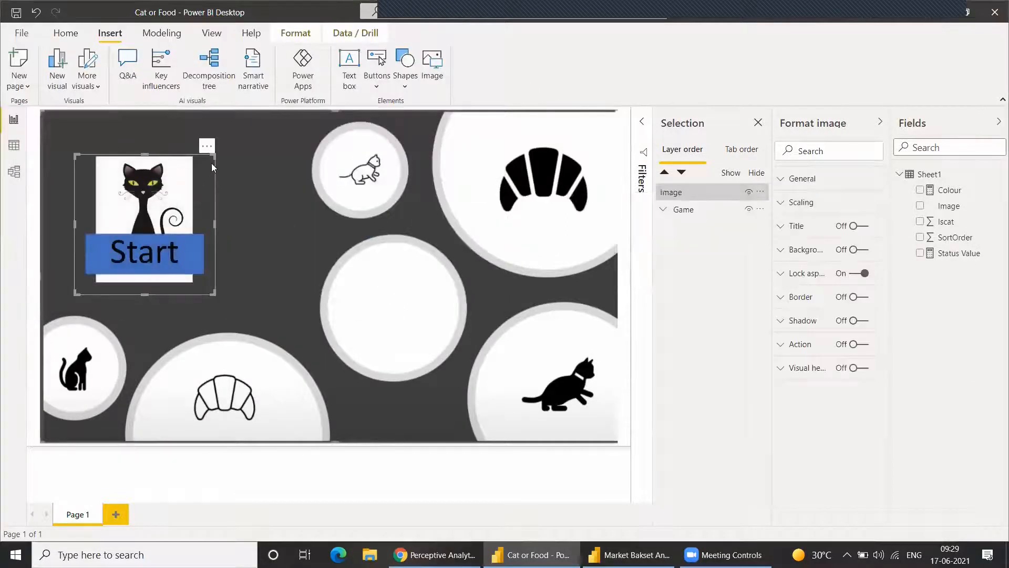
left_click_drag(211, 156, 147, 202)
left_click_drag(127, 247, 387, 295)
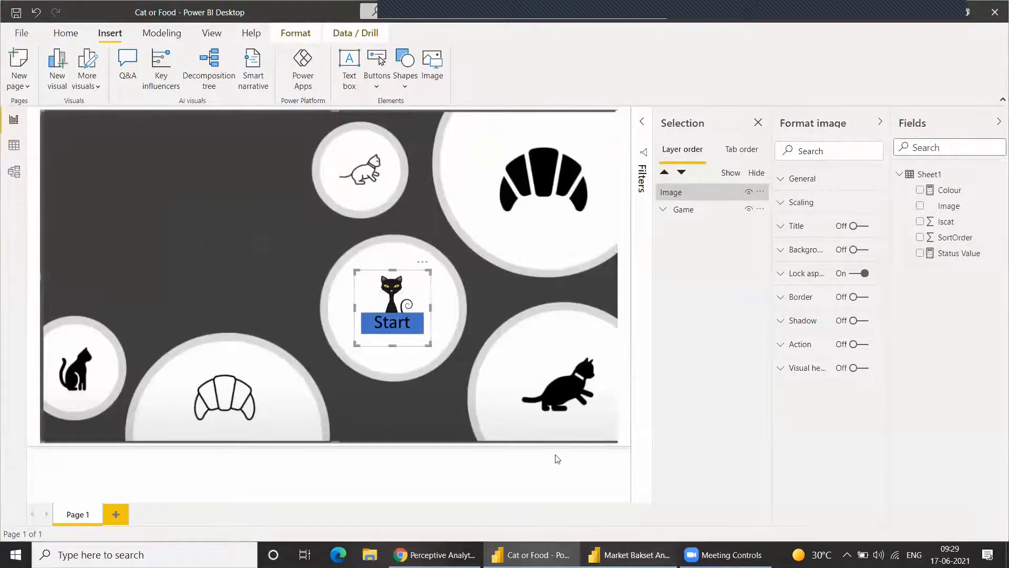
Step: Switch to the Market Bakset Analysis report and examine the title and instruction text boxes of its start screen
left_click(628, 554)
left_click(235, 132)
left_click(257, 185)
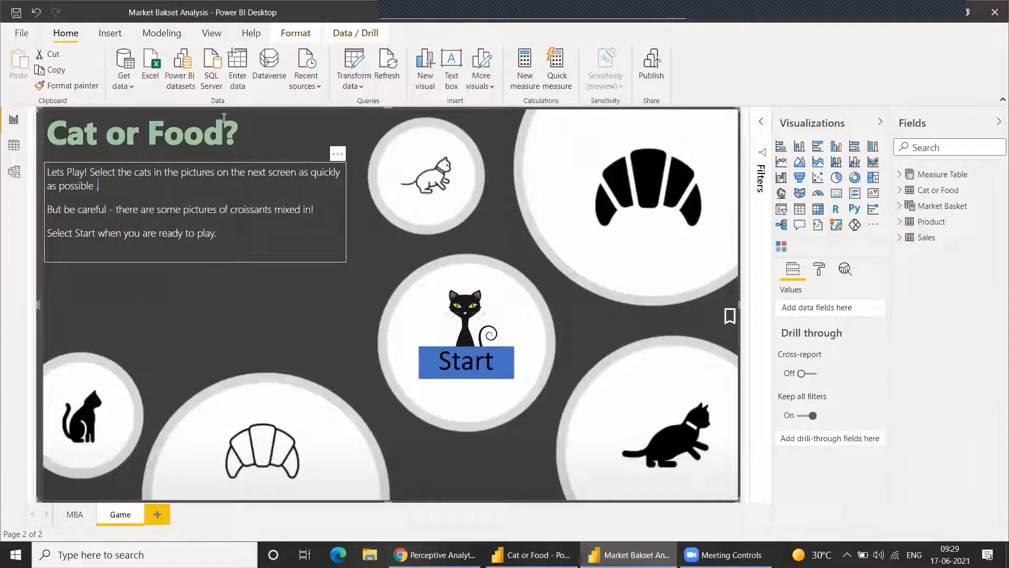
left_click(347, 264)
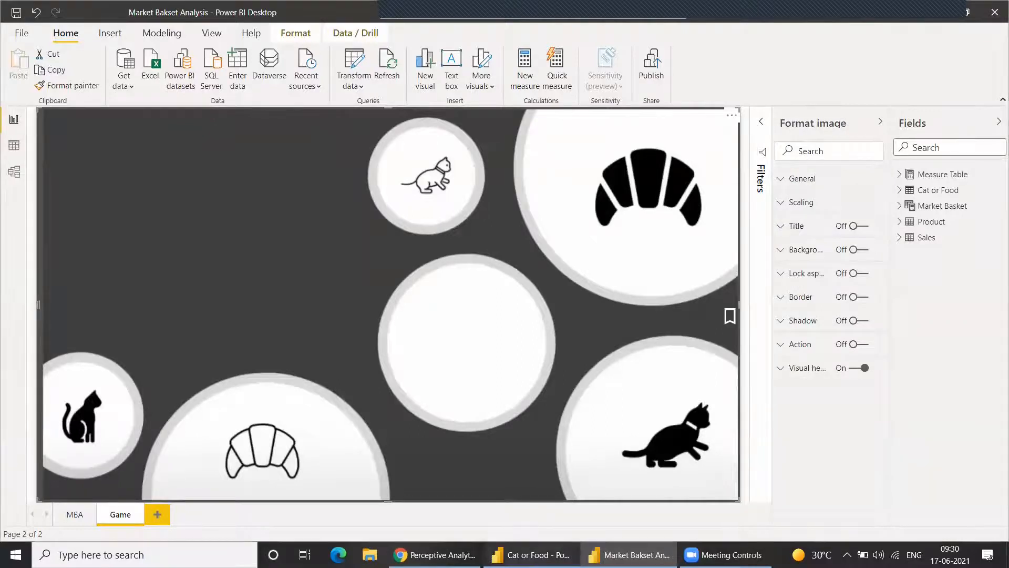
Step: Back in the Cat or Food report, add a wide text box in the background's upper-left corner reading "Food Or Cat ?"
key("alt+Tab")
left_click(350, 66)
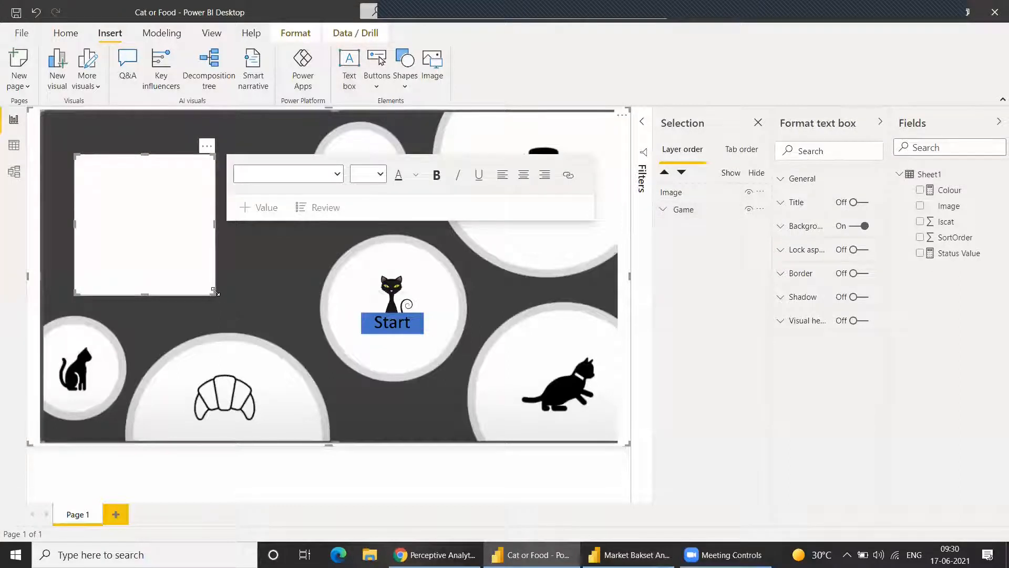
left_click_drag(100, 158, 68, 118)
left_click_drag(197, 206, 293, 186)
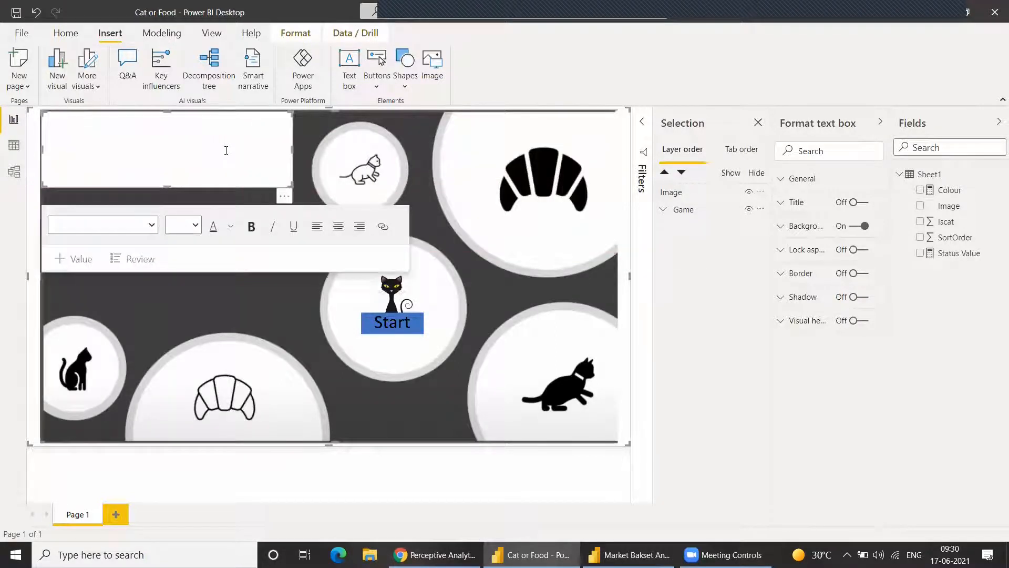
left_click(194, 142)
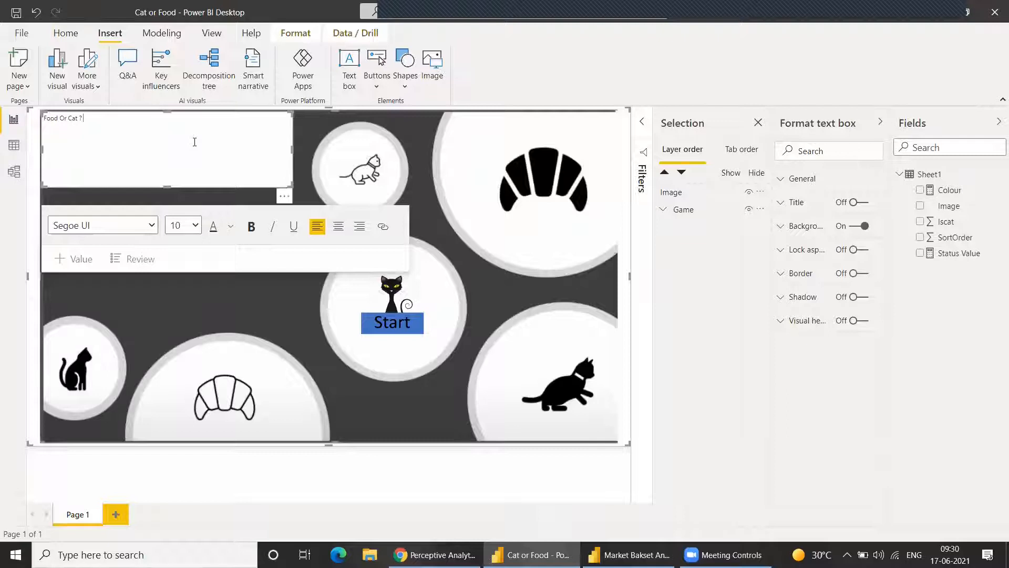
Step: Append cat and croissant emojis to the "Food Or Cat ?" title and format it as large bold teal text without a background
key("super+period")
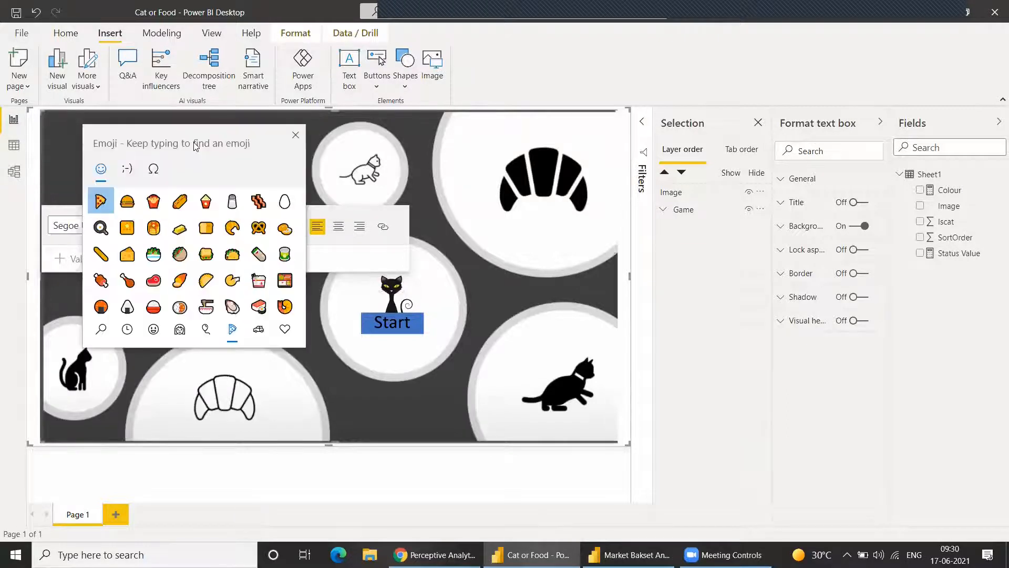
scroll(167, 217, "down", 5)
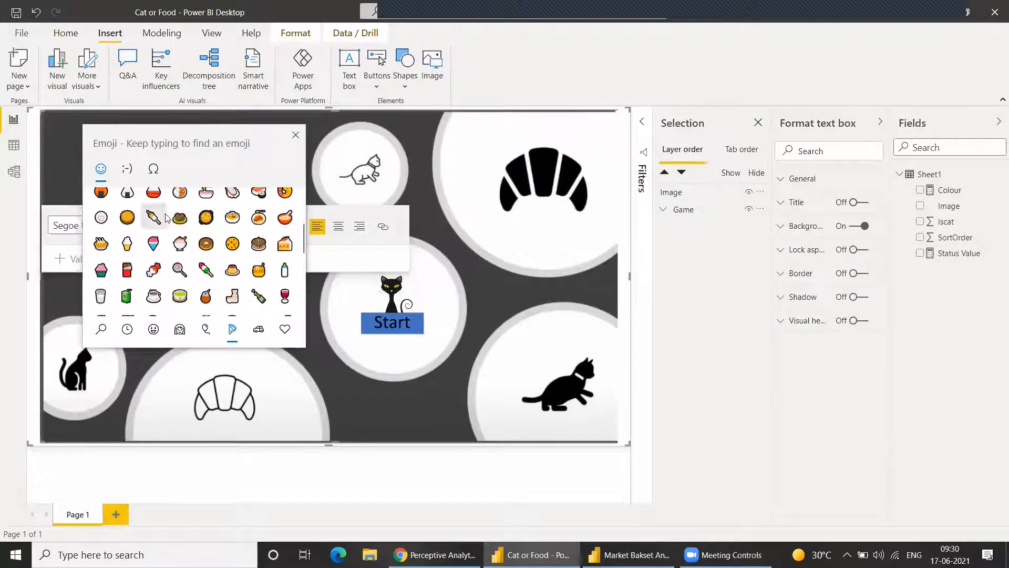
scroll(203, 266, "down", 3)
scroll(202, 265, "down", 2)
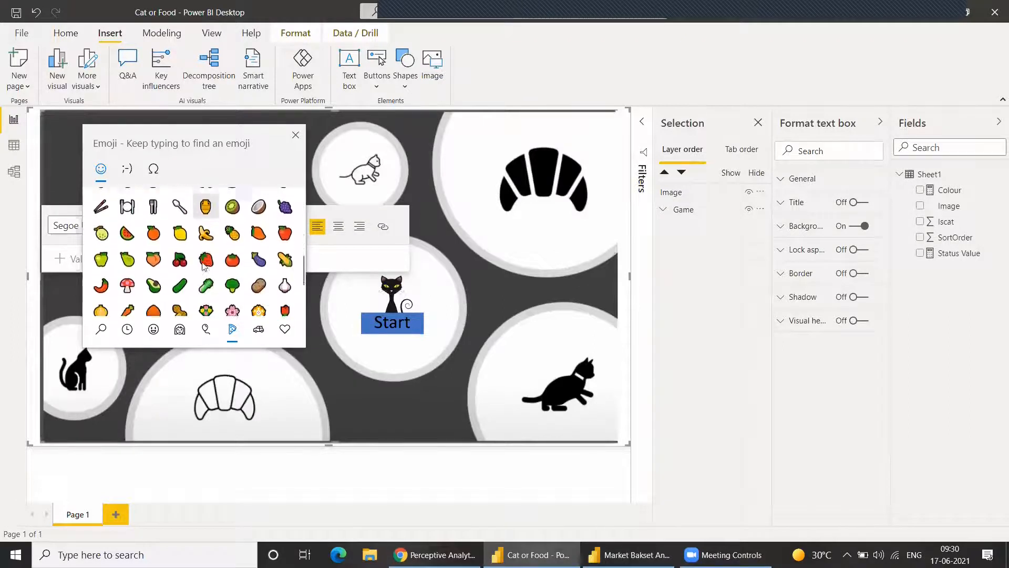
left_click(153, 329)
left_click(180, 329)
left_click(155, 331)
scroll(193, 252, "down", 10)
scroll(193, 252, "down", 2)
scroll(192, 253, "down", 2)
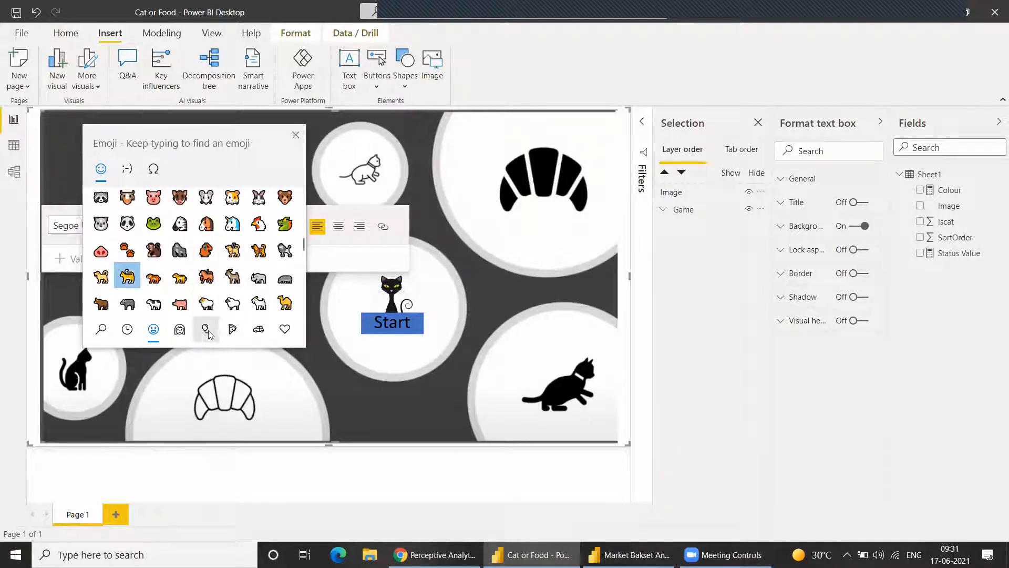
left_click(230, 329)
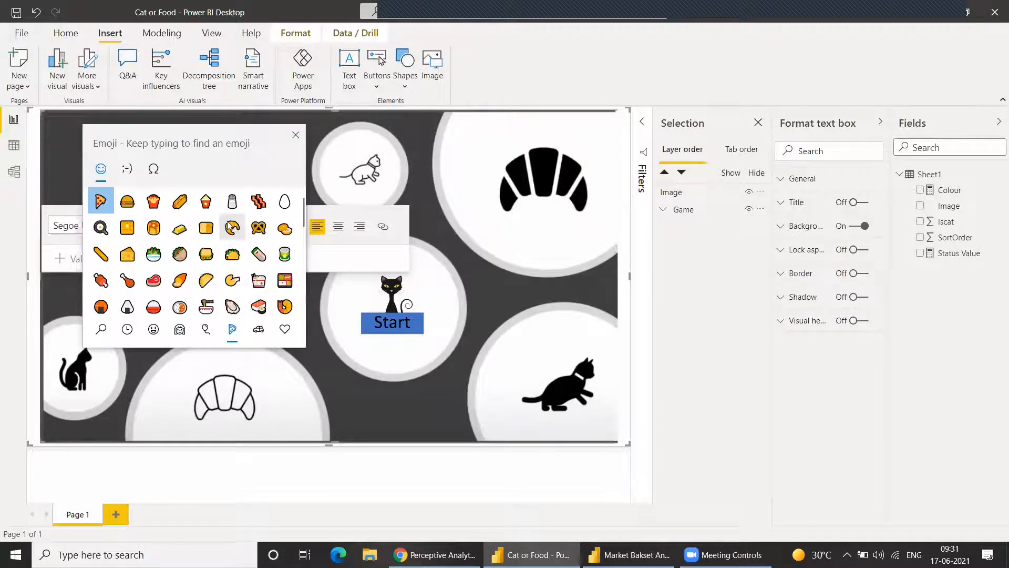
left_click(295, 134)
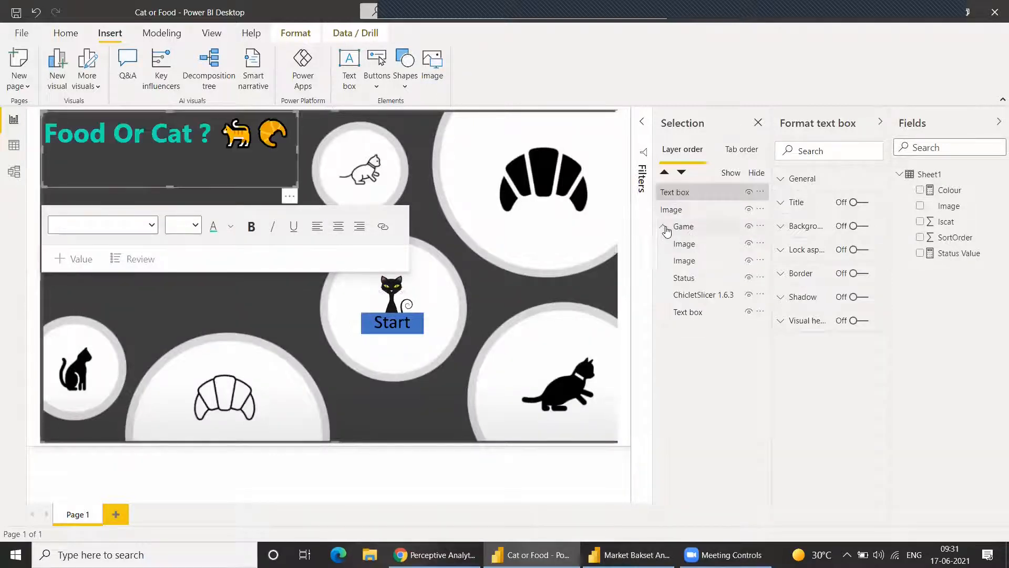
left_click(662, 226)
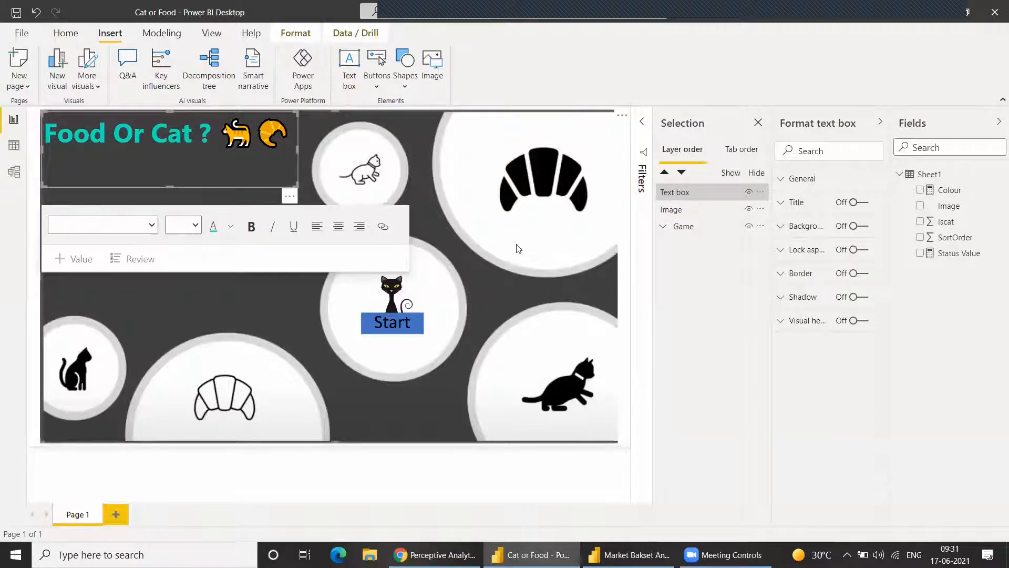
Step: Insert a bookmark button, shrink it to icon size and place it at the background's right edge, below the large croissant circle
left_click(383, 79)
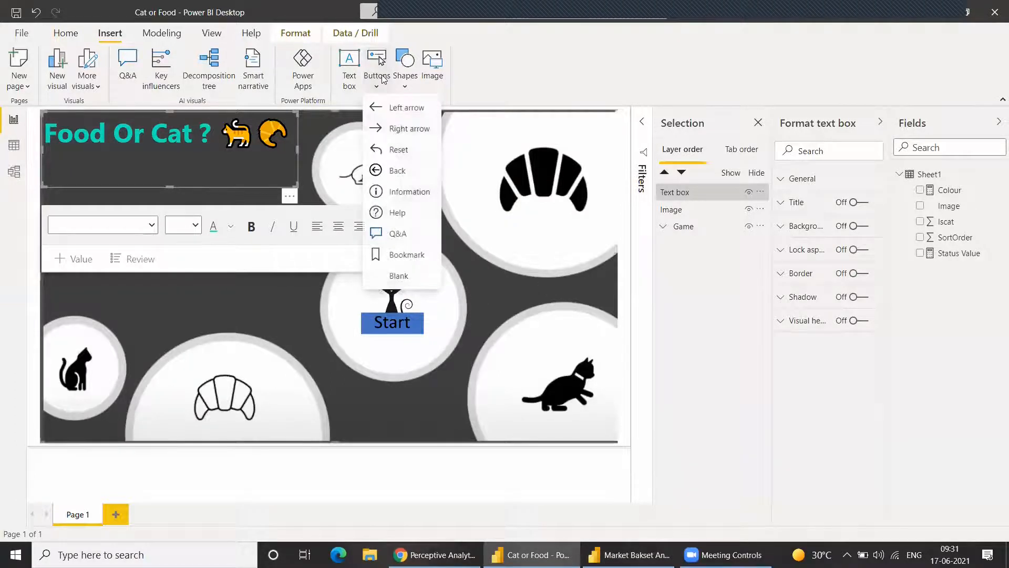
left_click(407, 255)
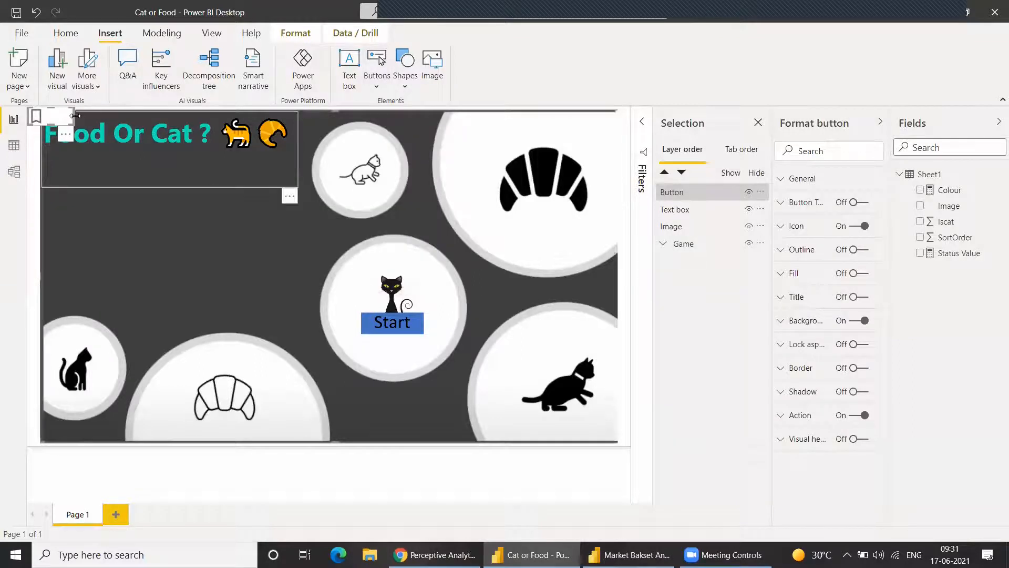
left_click_drag(75, 115, 609, 286)
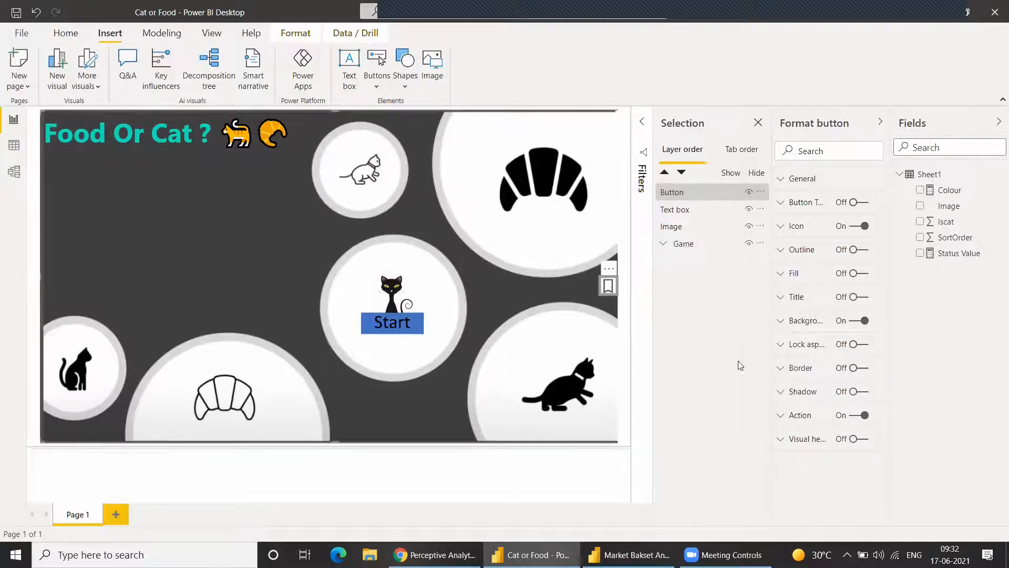
Step: Set the bookmark button's action type to Web URL
left_click(802, 416)
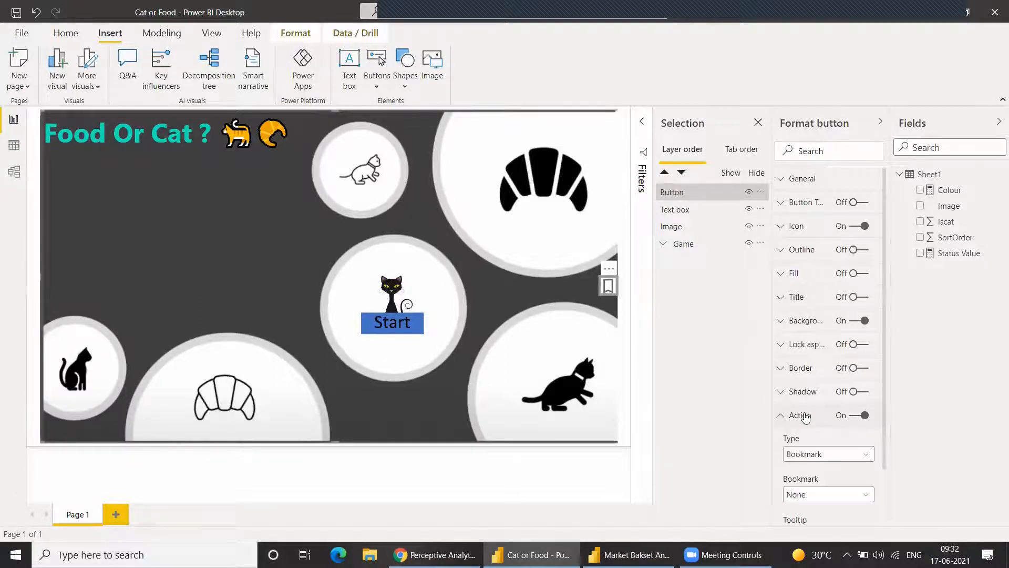
left_click(823, 457)
left_click(824, 439)
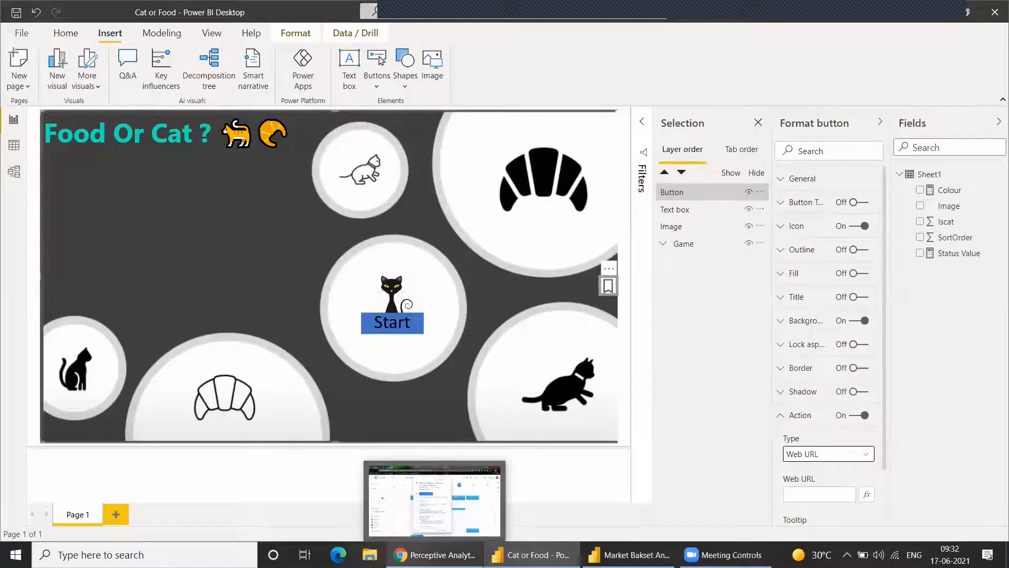
Step: Switch to the Market Bakset Analysis report, follow its bookmark button's link and copy the address workout-wednesday.com/pbi-2021-w18/ in the browser
mouse_move(531, 555)
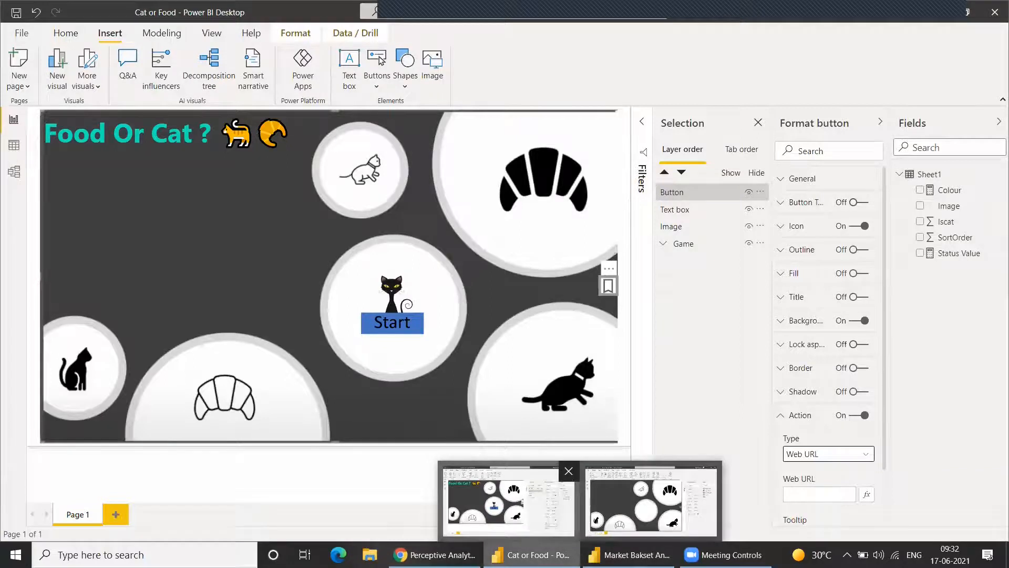
left_click(651, 502)
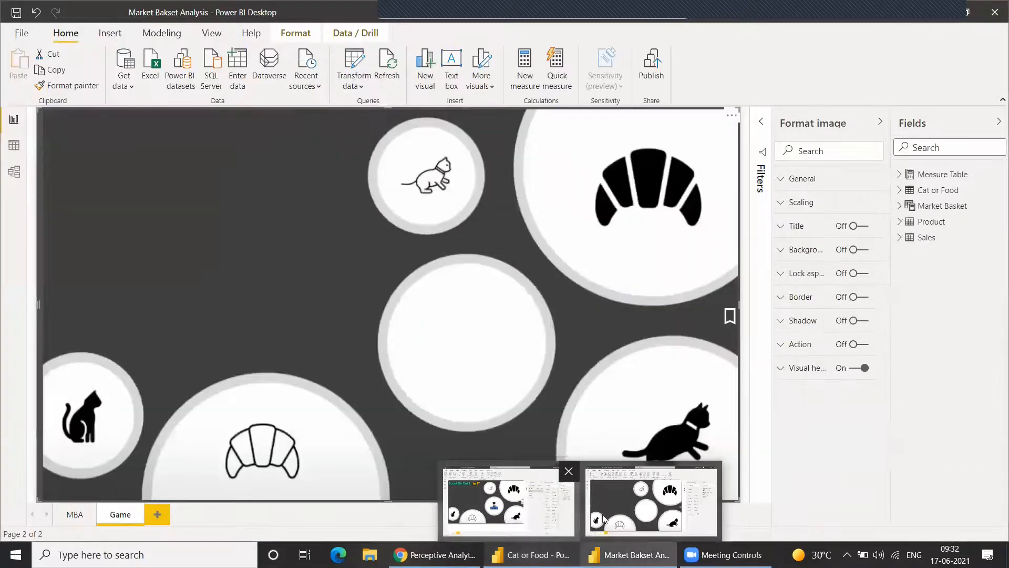
left_click(730, 318, "ctrl")
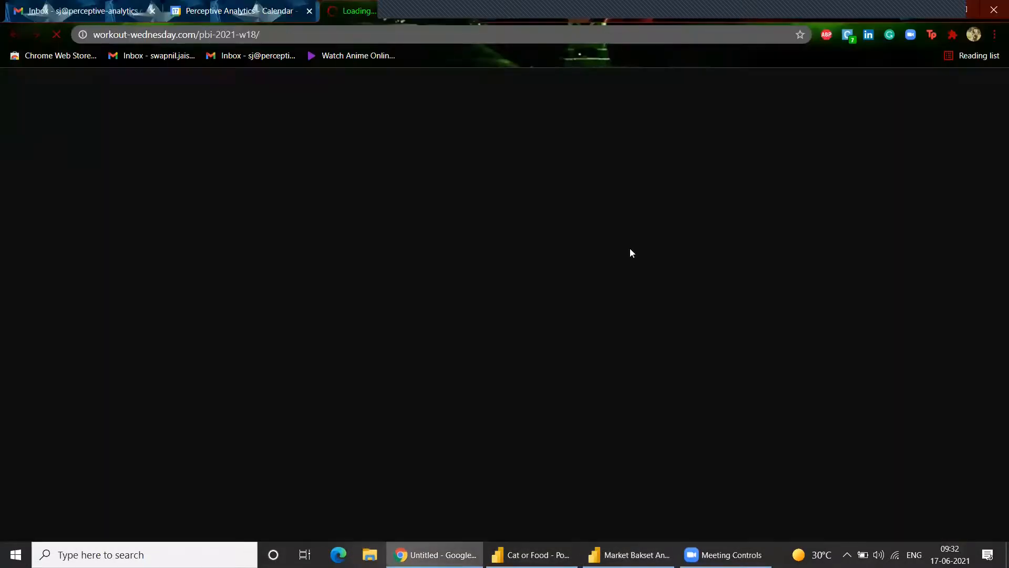
left_click(390, 35)
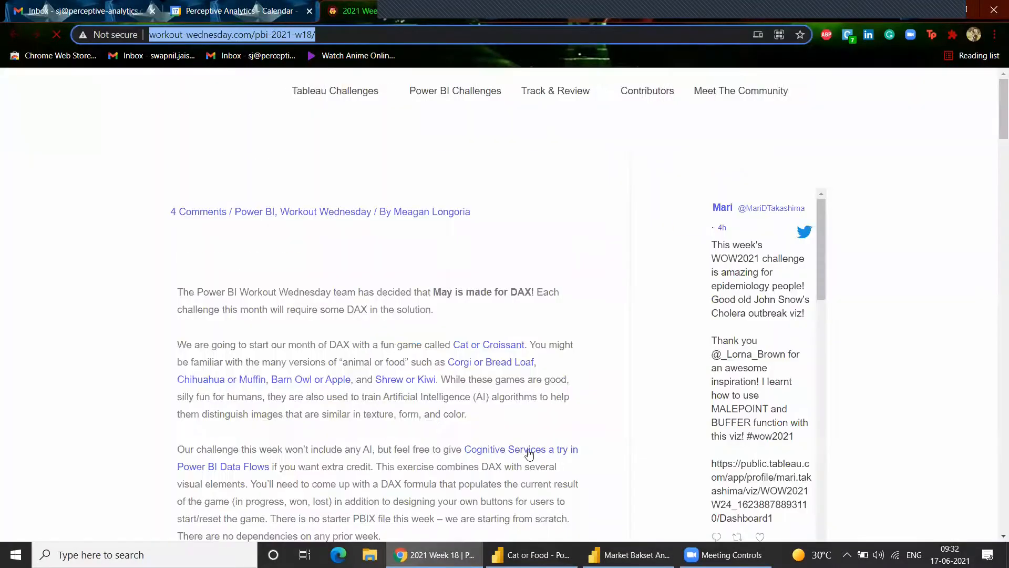
Step: Back in the Cat or Food report, paste the copied challenge address as the bookmark button's web URL
left_click(531, 555)
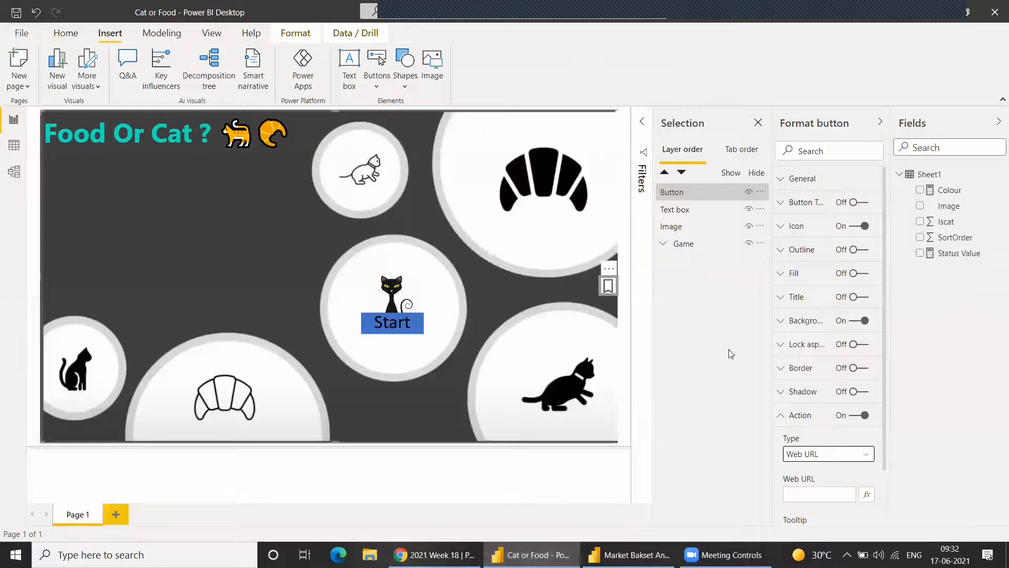
scroll(815, 468, "down", 2)
left_click(810, 430)
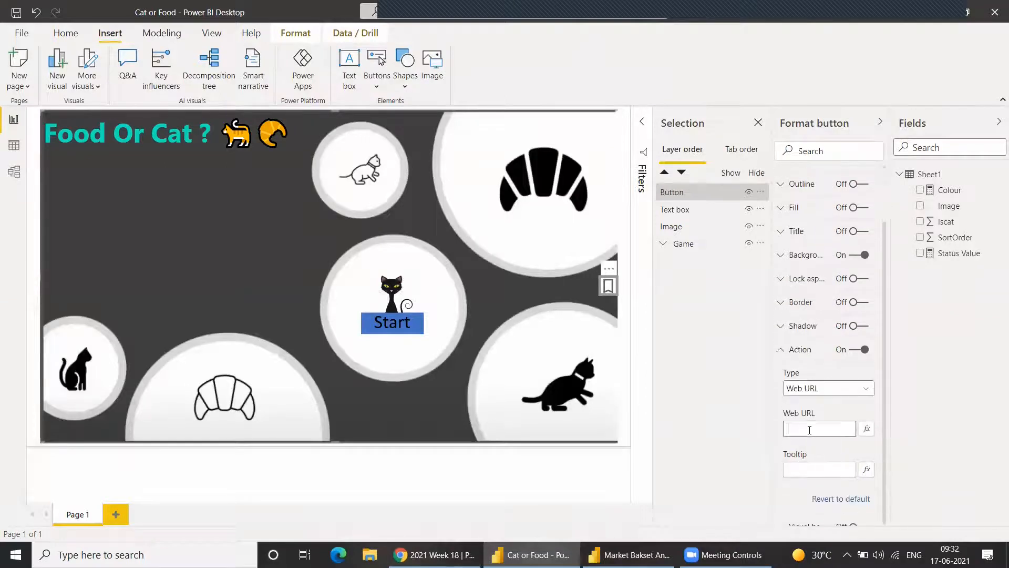
key("ctrl+v")
left_click(826, 443)
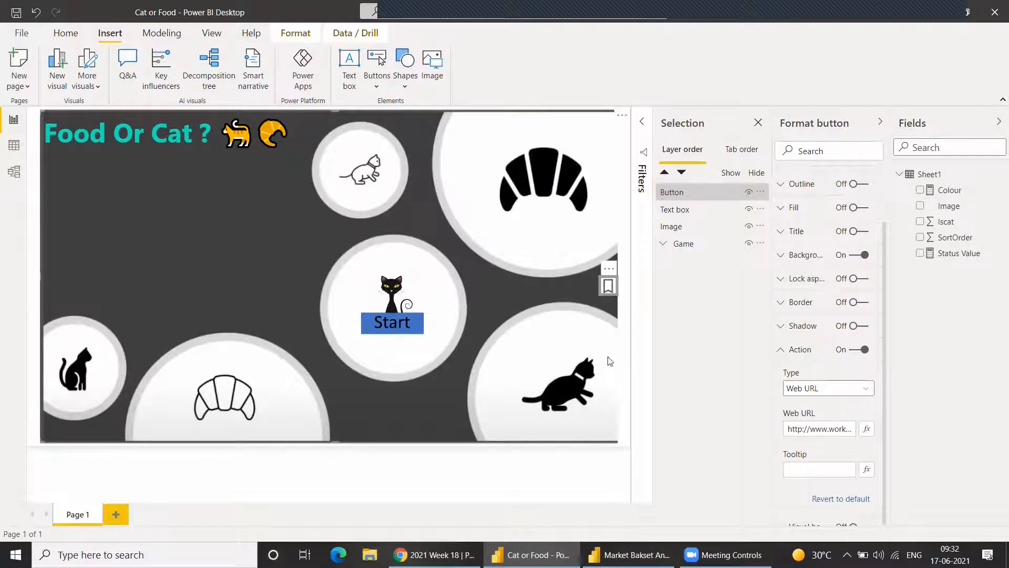
left_click(793, 356)
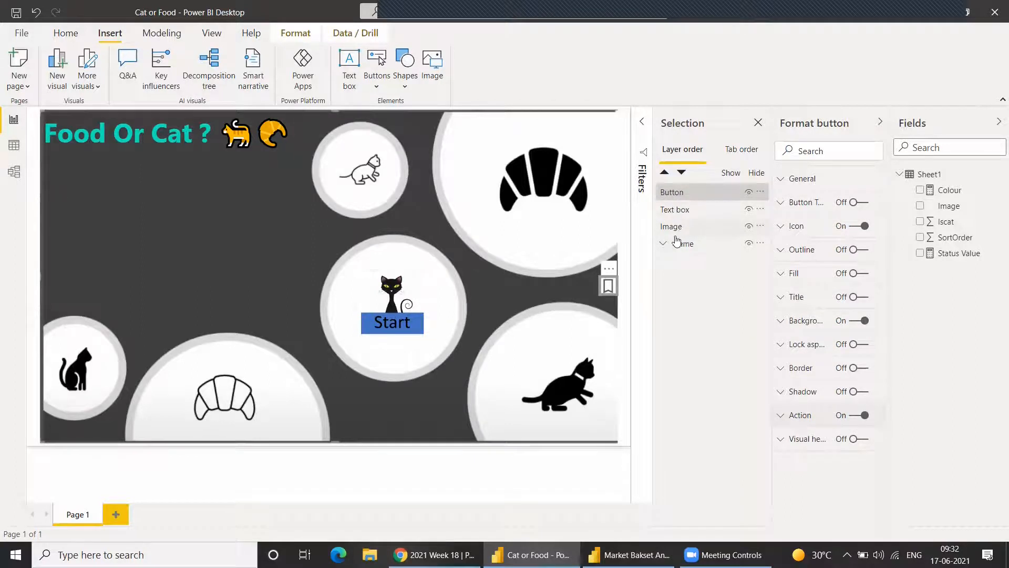
Step: Group the button, title text box and start image, and name the group Start
left_click(694, 197)
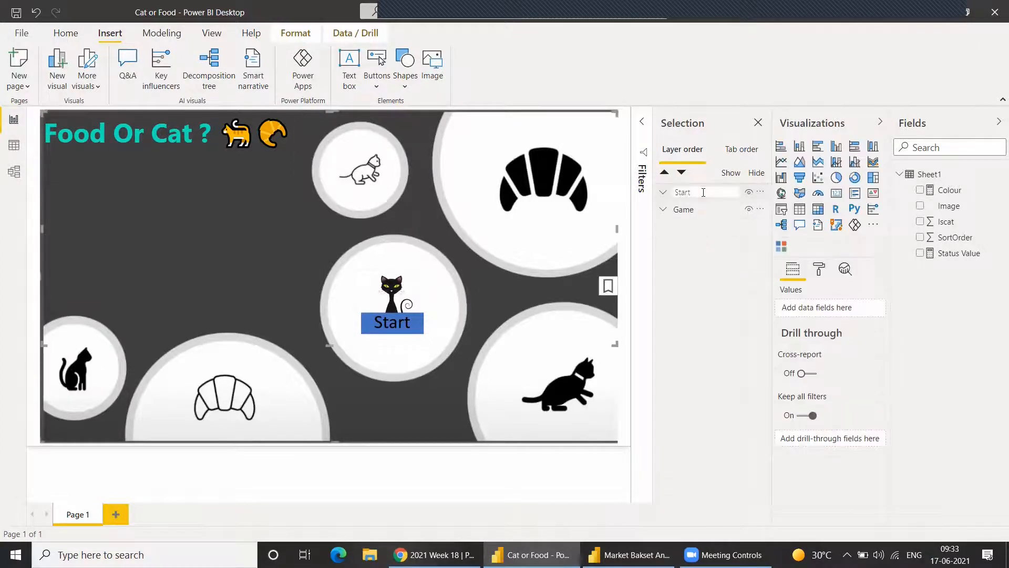
left_click(714, 239)
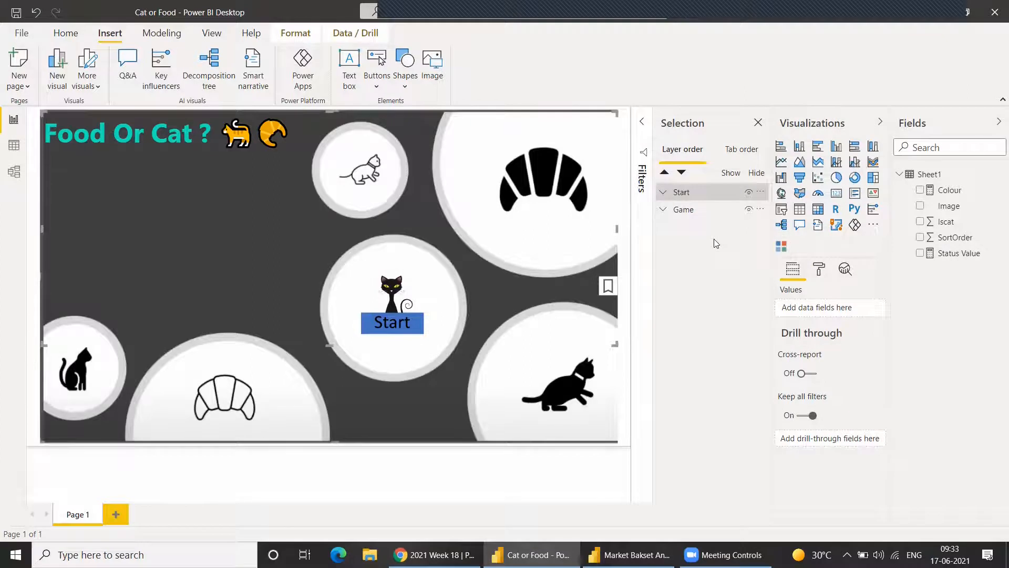
Step: Turn on the start image's action, set its type to Bookmark and assign the Reset bookmark
left_click(384, 287)
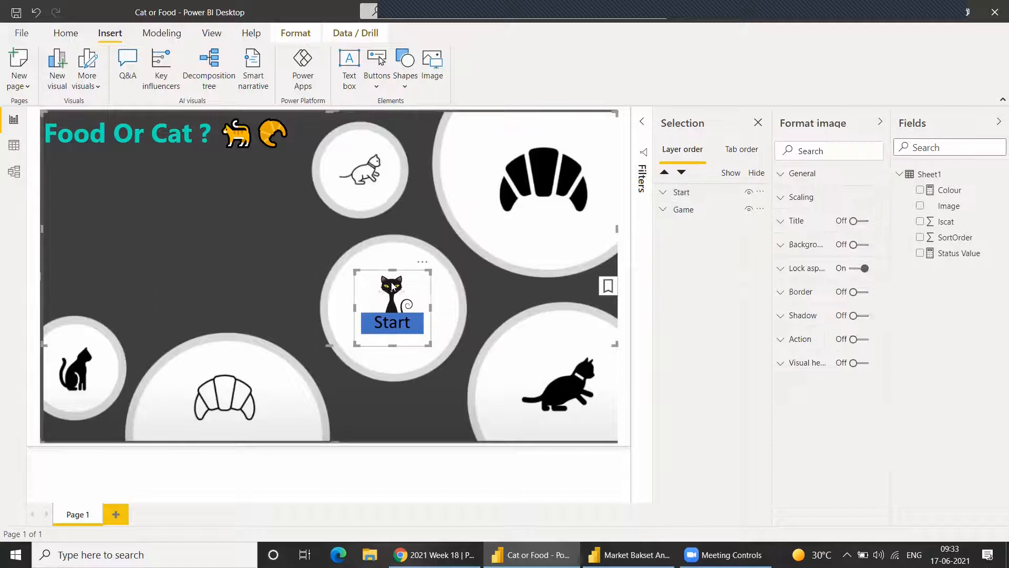
left_click(863, 344)
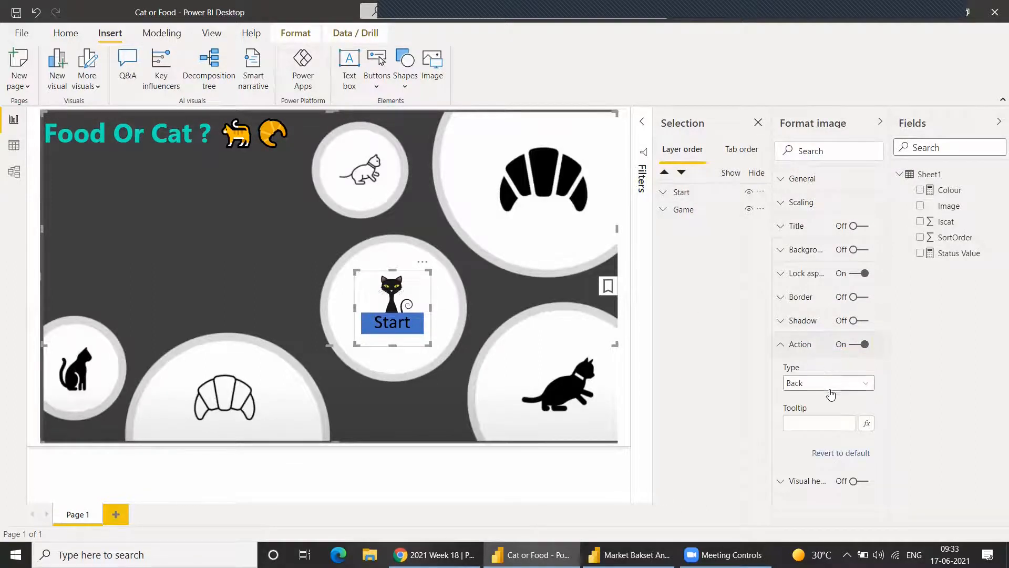
left_click(829, 389)
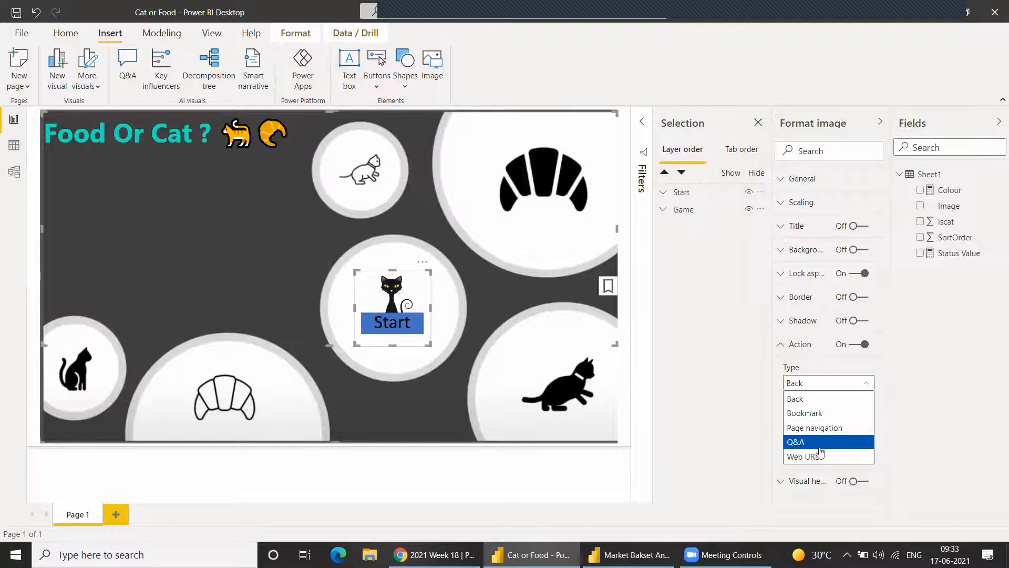
left_click(824, 413)
left_click(839, 432)
left_click(830, 450)
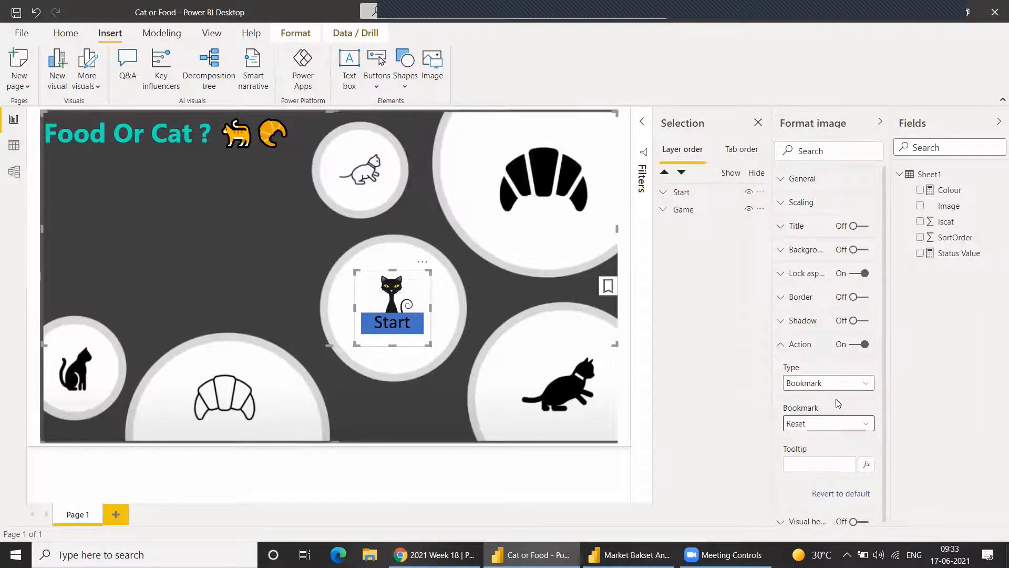
left_click(803, 347)
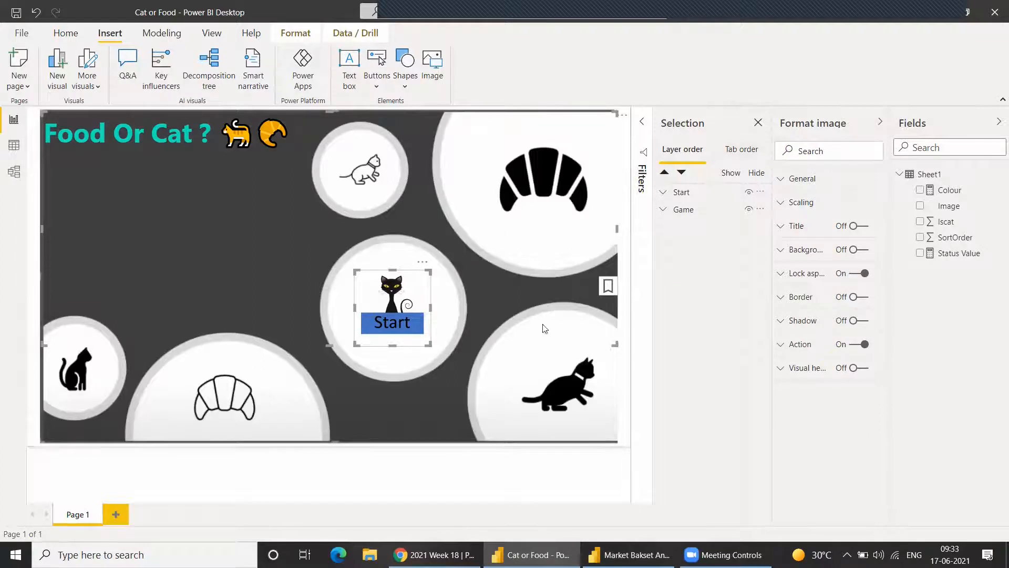
Step: Hide and show the Start group to check what it covers, and examine its image, text box and button
left_click(510, 293)
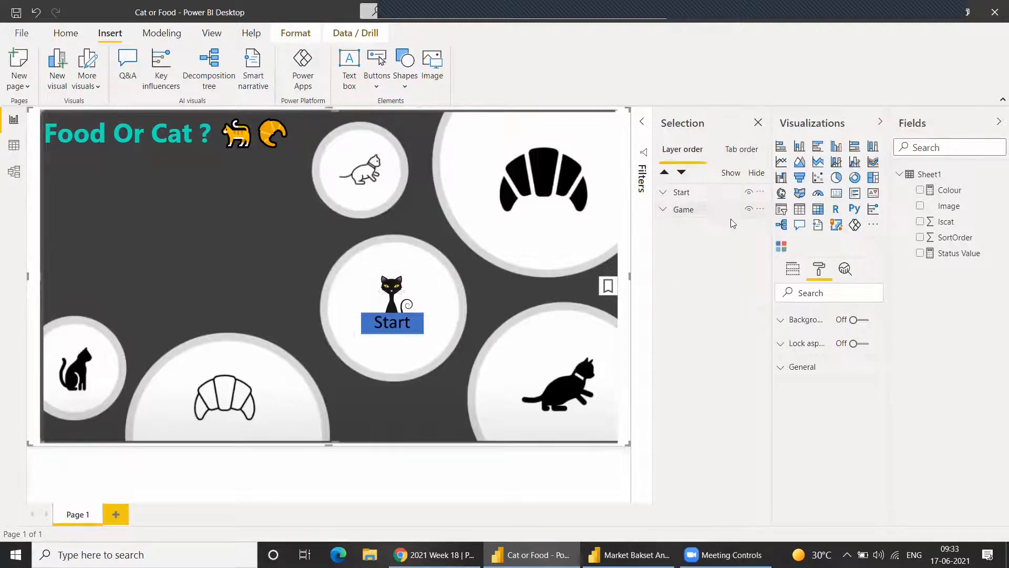
left_click(748, 193)
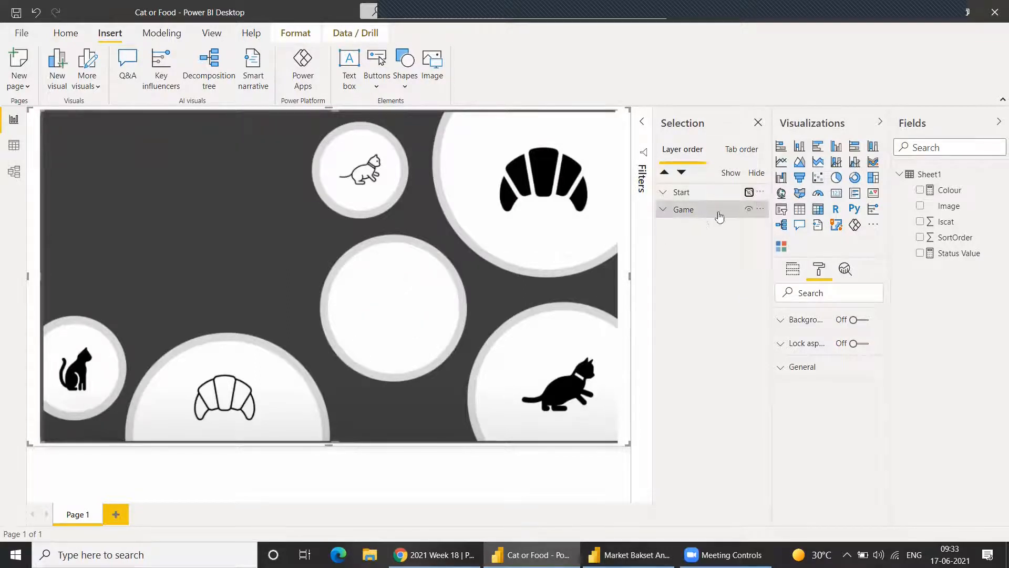
left_click(749, 193)
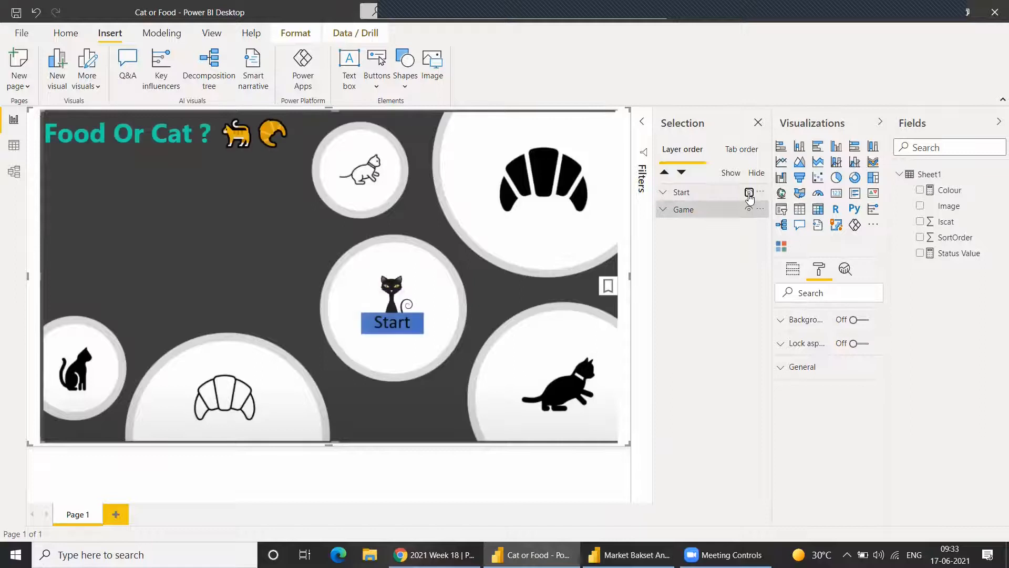
left_click(663, 192)
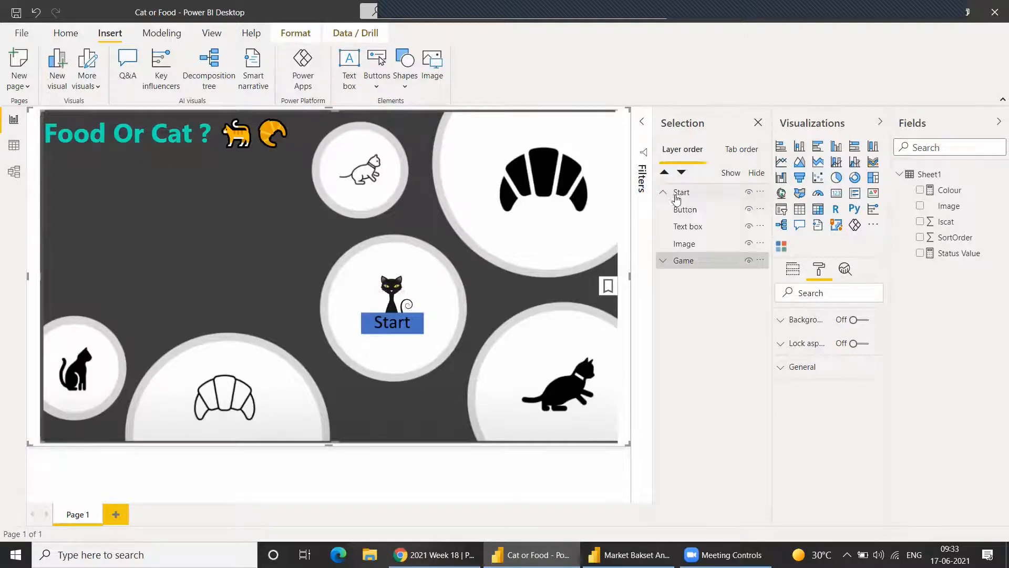
left_click(684, 243)
left_click(689, 226)
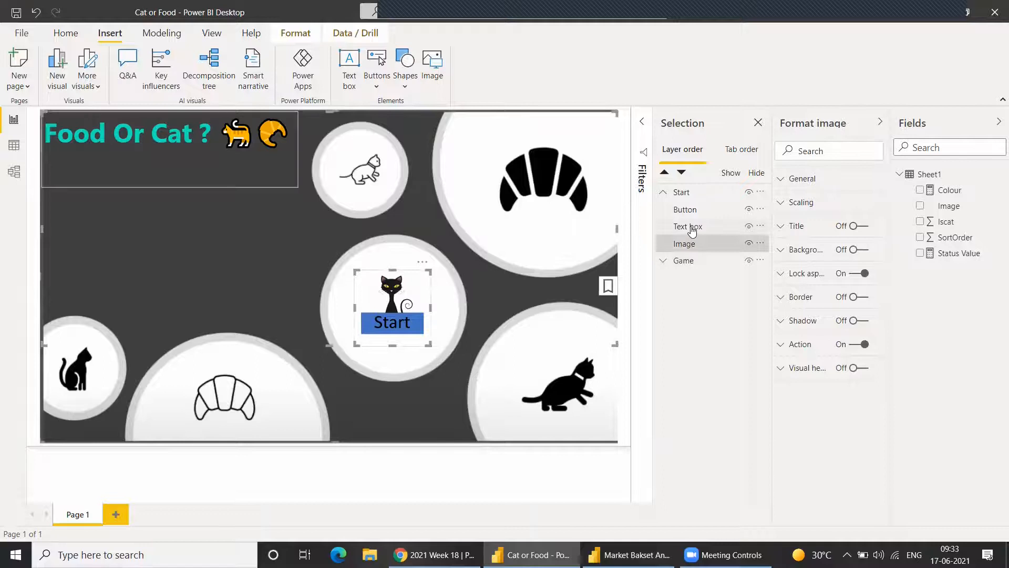
left_click(686, 210)
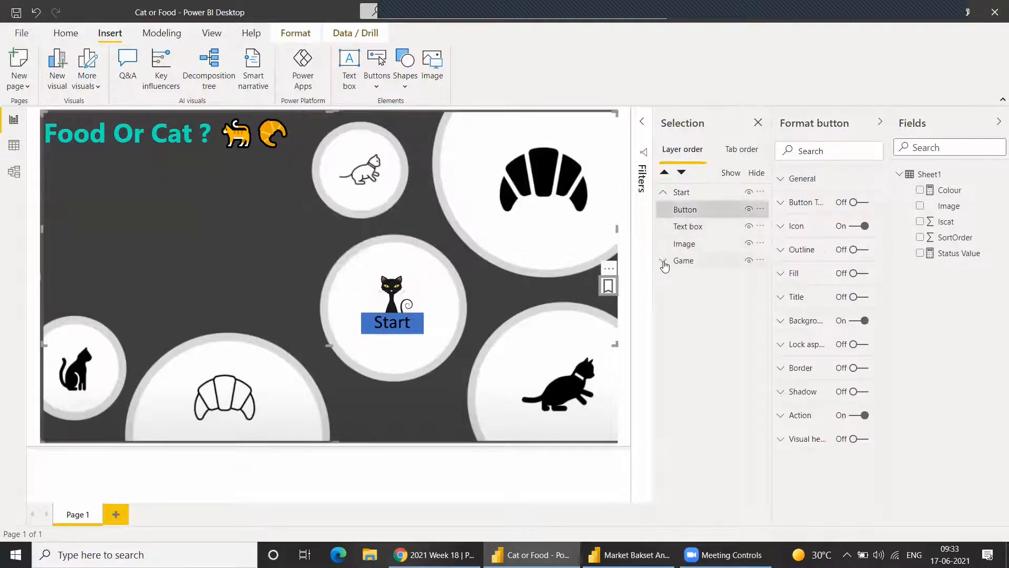
Step: Move the Reset image from the Game group into the Start group
left_click(663, 260)
left_click(701, 295)
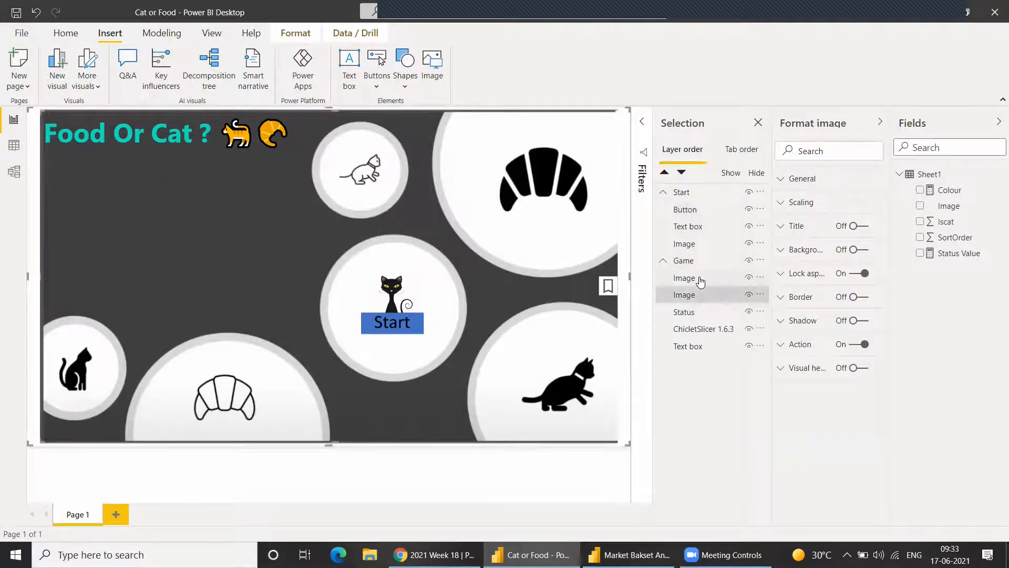
left_click_drag(699, 295, 696, 231)
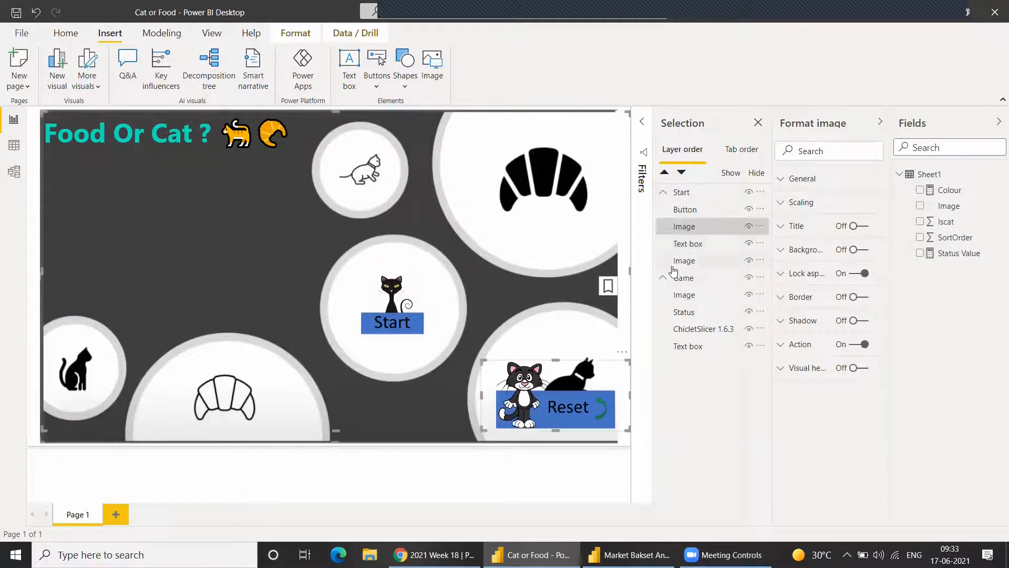
left_click(663, 279)
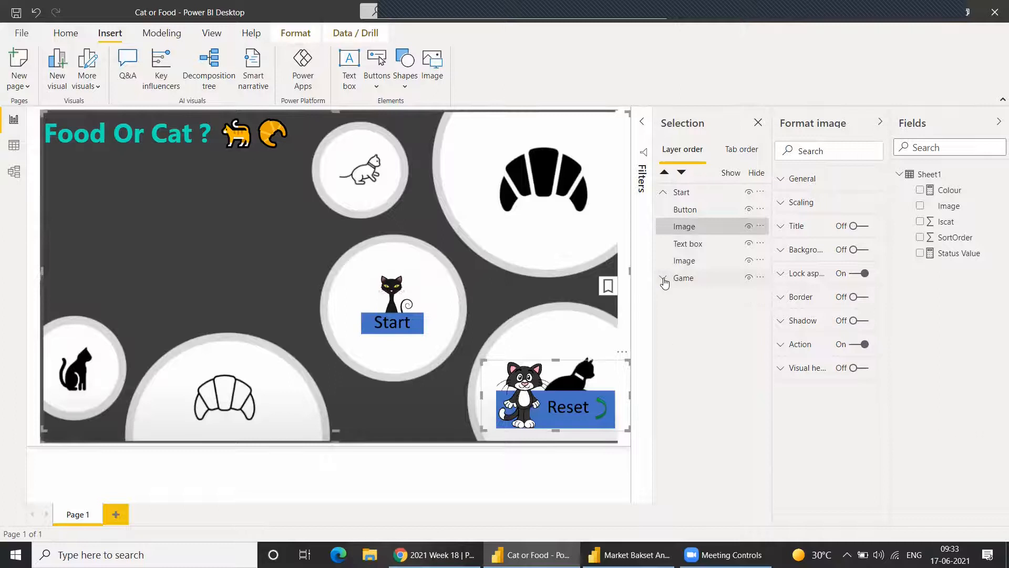
Step: Return the Reset image to the Game group and move the background image into the Start group
left_click(664, 282)
left_click_drag(683, 226, 683, 266)
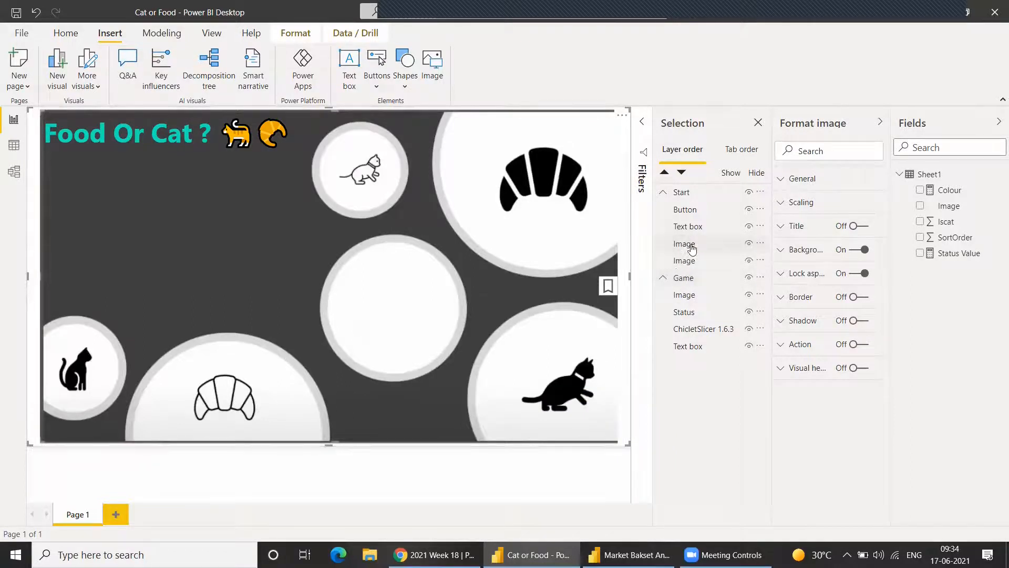
left_click(663, 278)
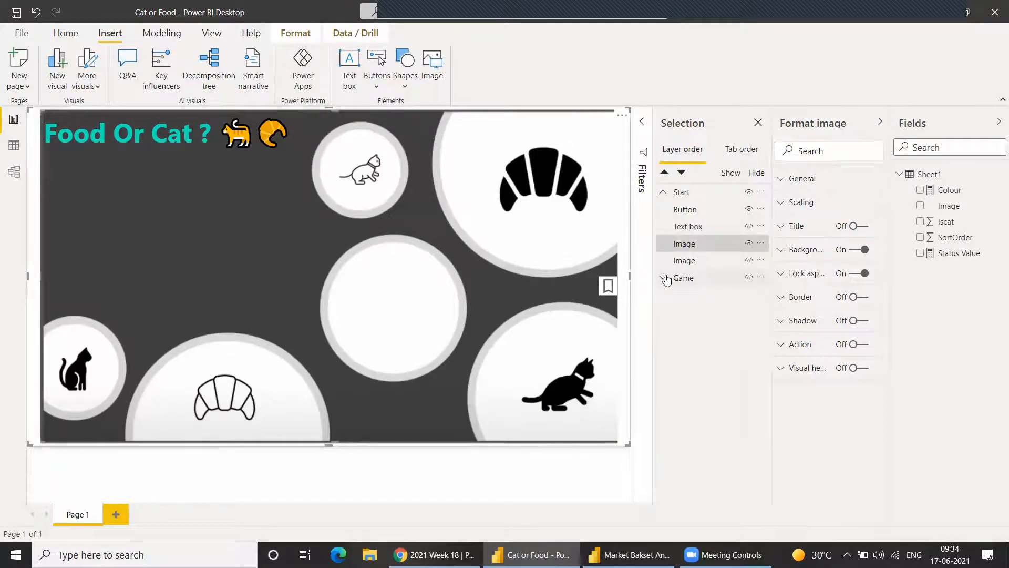
Step: Hide the Start group so the game visuals show, and update the Reset bookmark to that view
left_click(748, 193)
left_click(749, 192)
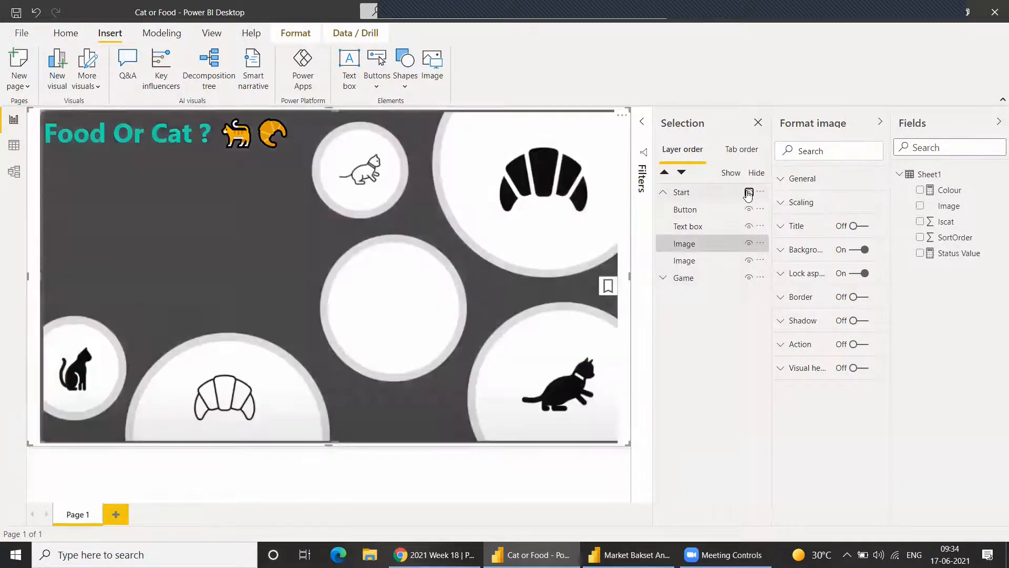
left_click(663, 193)
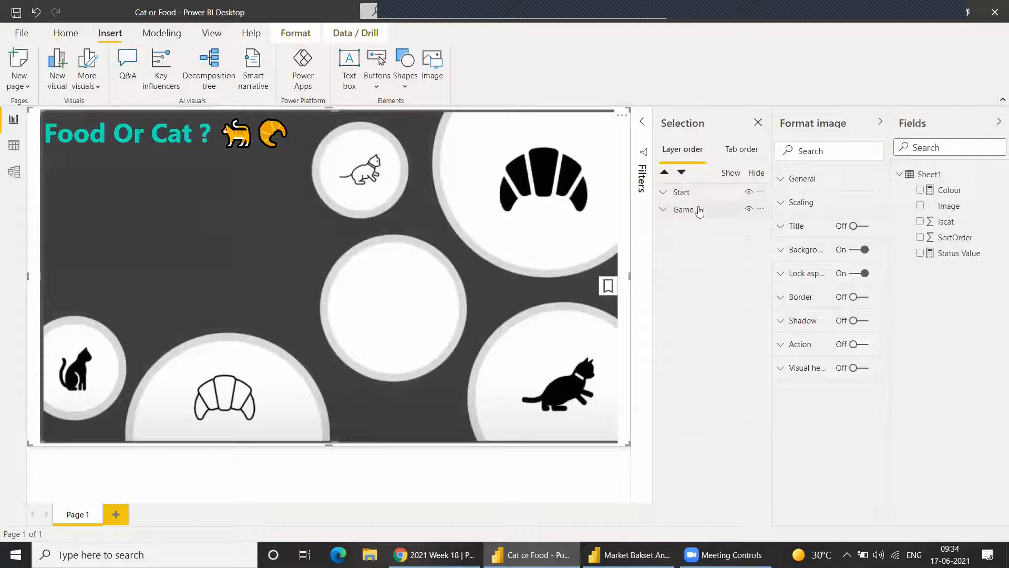
left_click(748, 192)
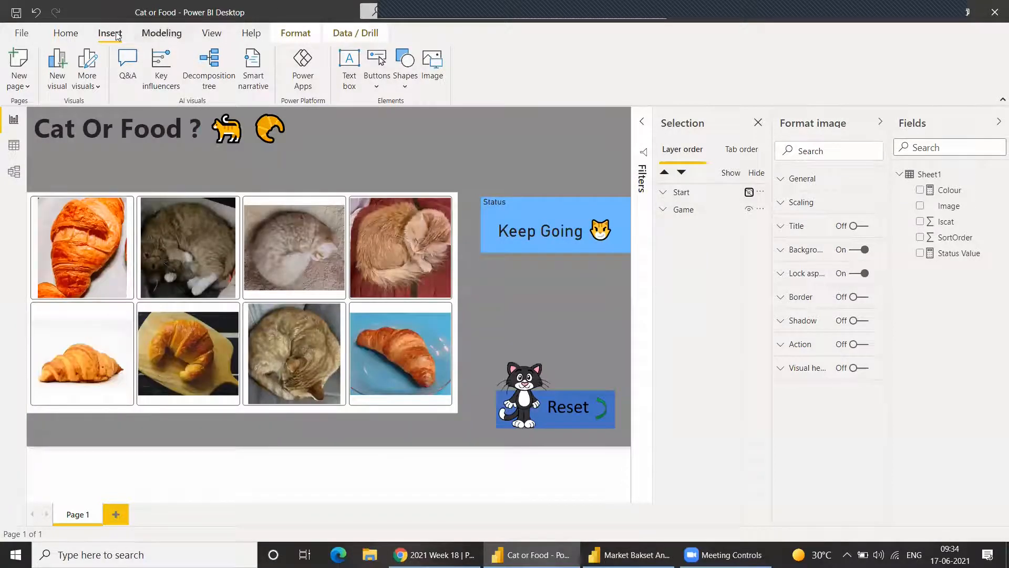
left_click(201, 33)
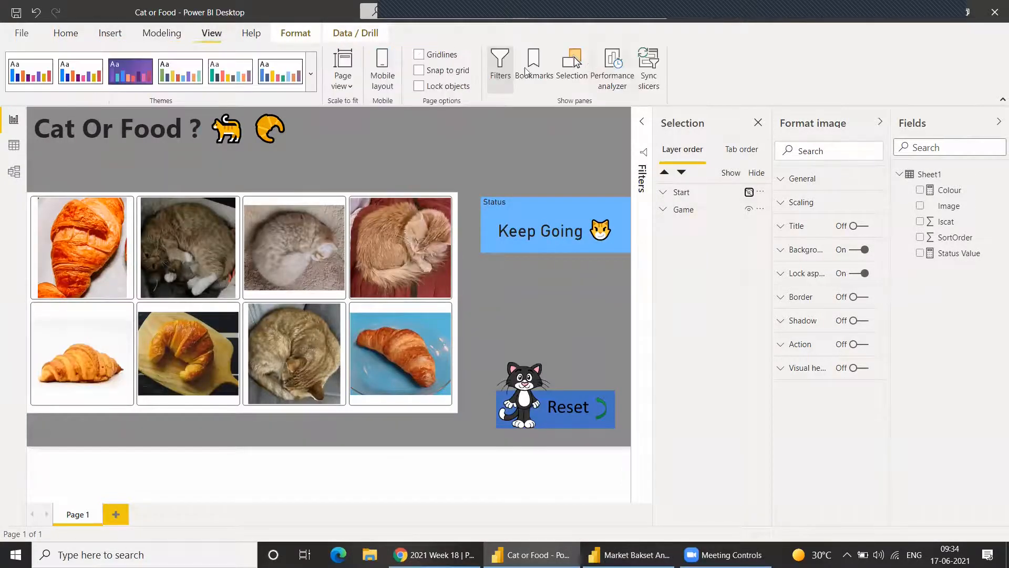
left_click(534, 66)
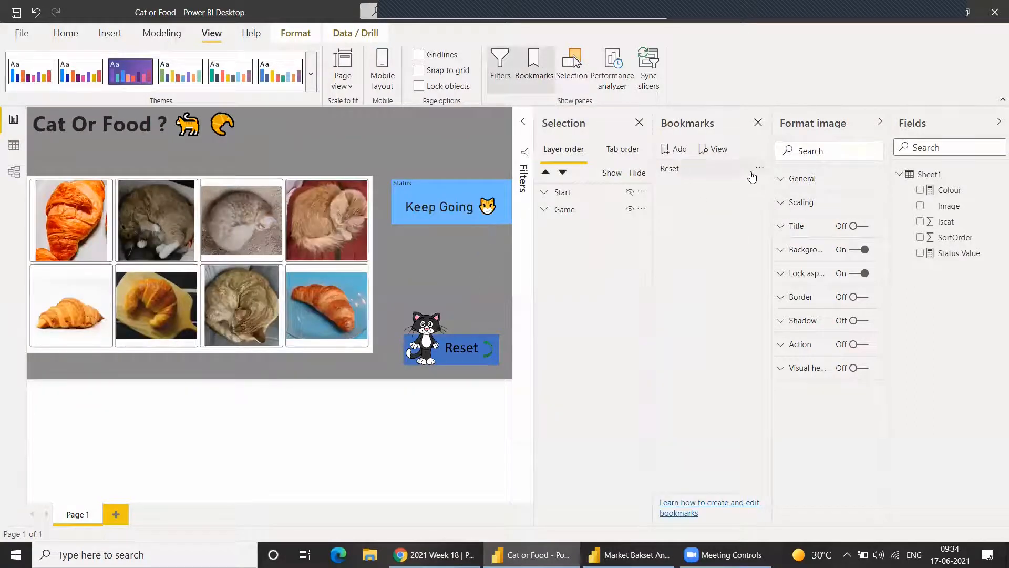
left_click(757, 169)
left_click(788, 175)
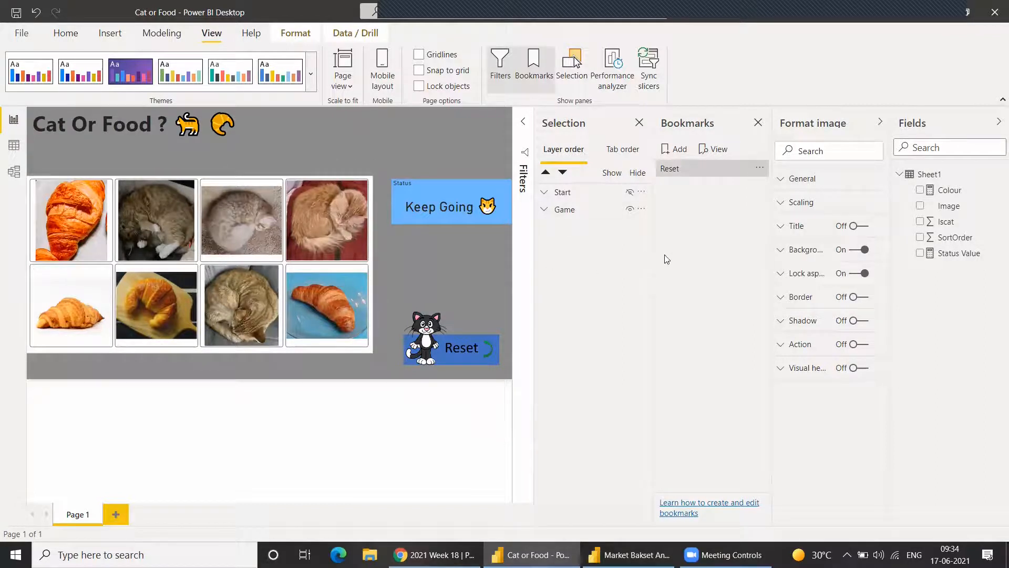
Step: Show the Start group again and move its start image above the background image in the layer order
left_click(630, 192)
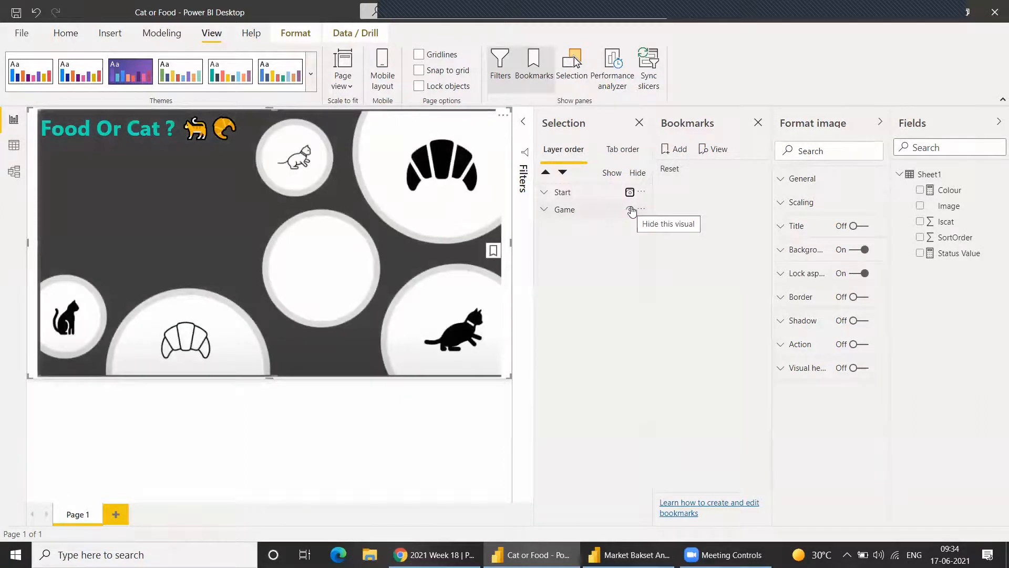
left_click(549, 211)
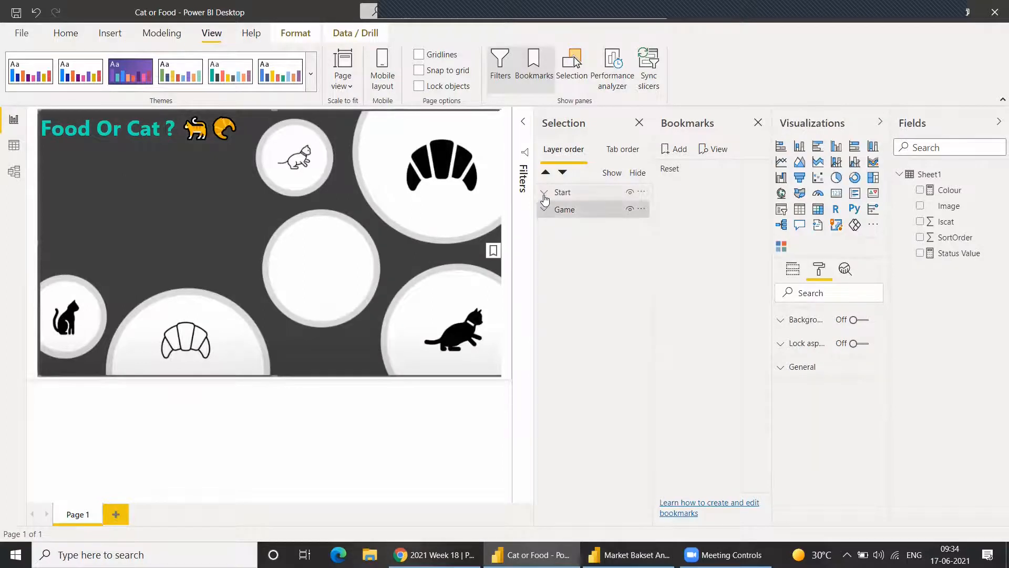
left_click(544, 195)
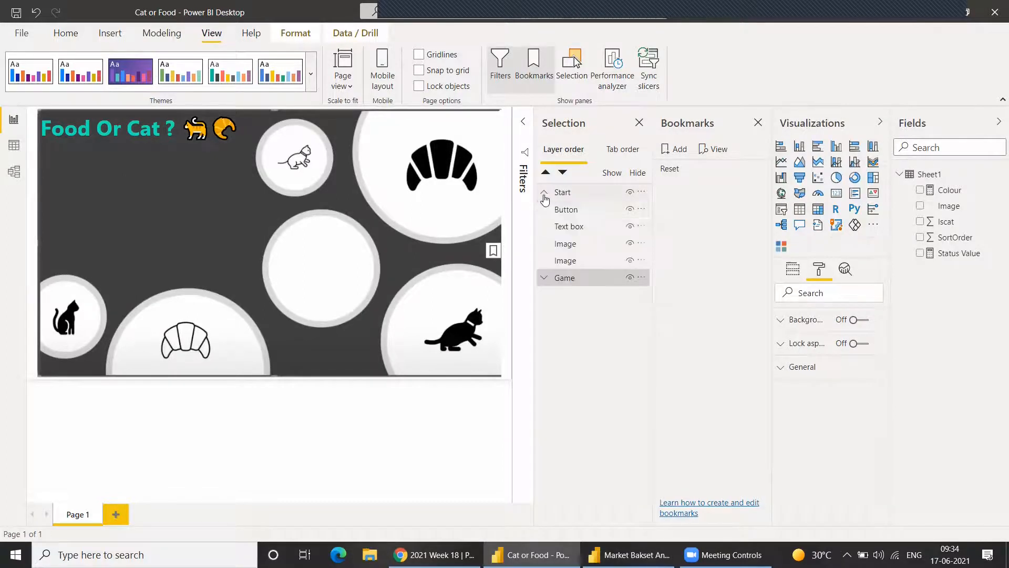
left_click(544, 279)
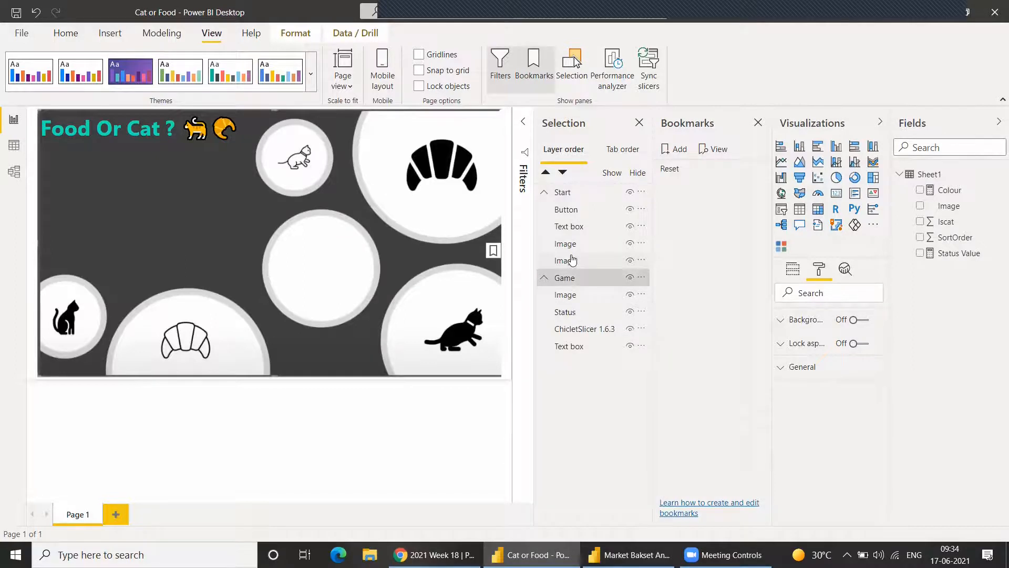
left_click(572, 259)
left_click_drag(572, 259, 568, 243)
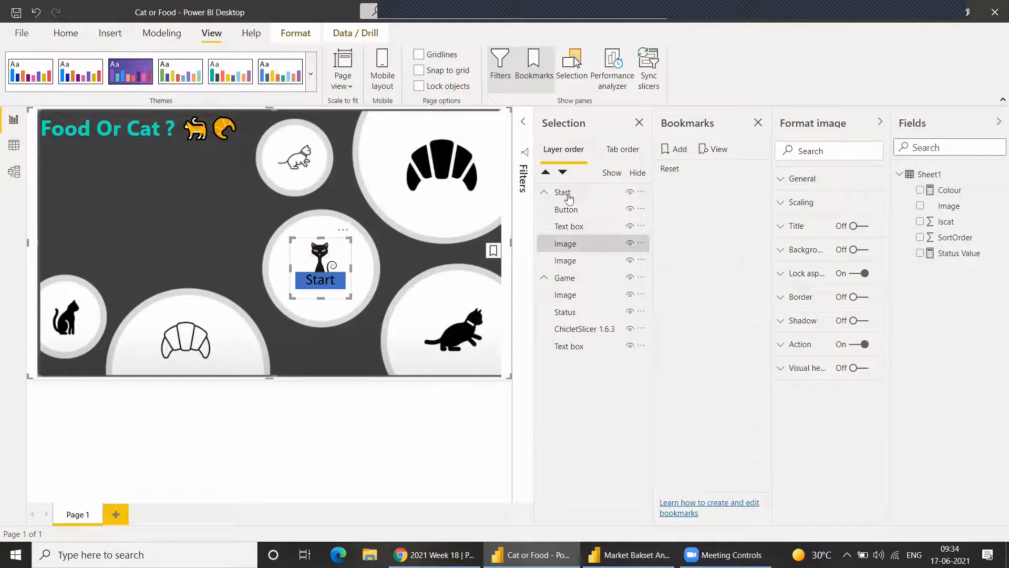
Step: Collapse the Start group, close the bookmarks list and test the start image's bookmark action
left_click(545, 193)
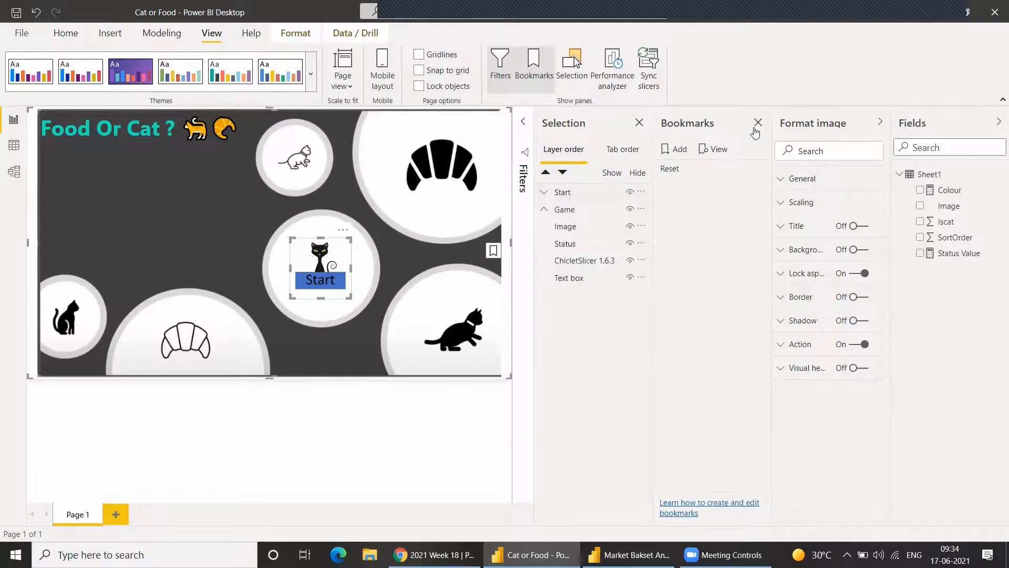
left_click(757, 122)
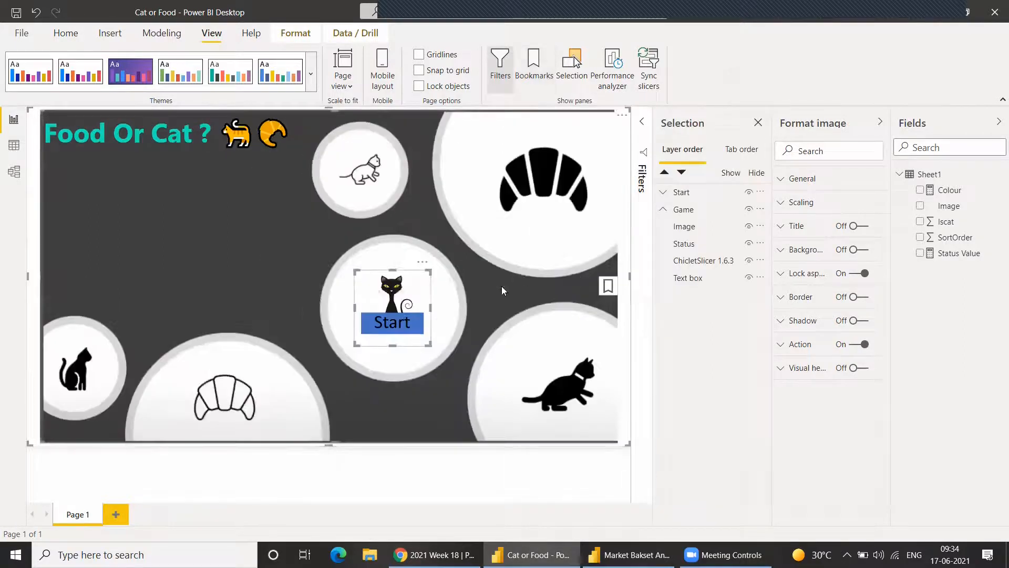
left_click(402, 318, "ctrl")
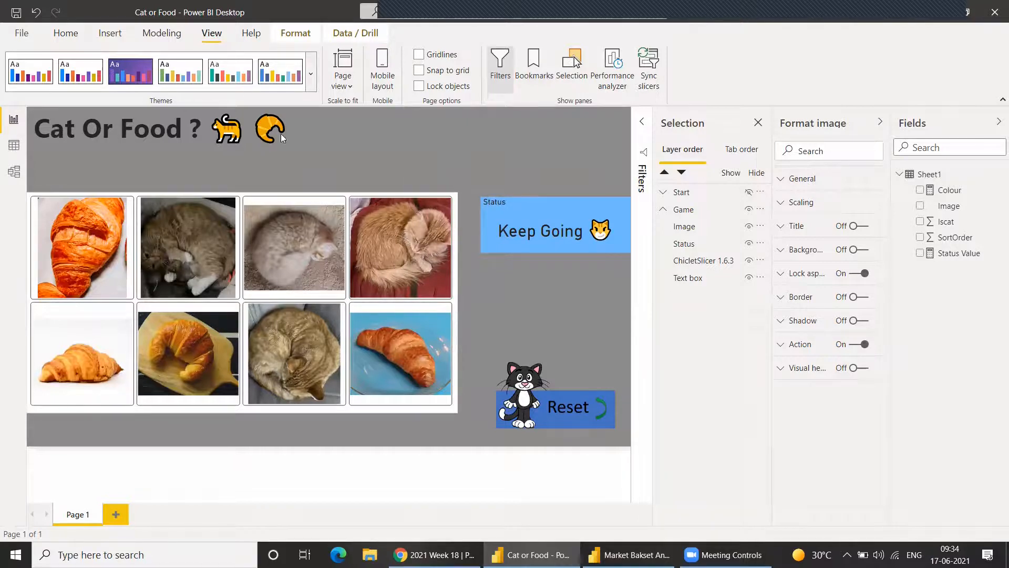
Step: Insert the black cat Instruction image above the Status card and check the Game group's layers
left_click(110, 33)
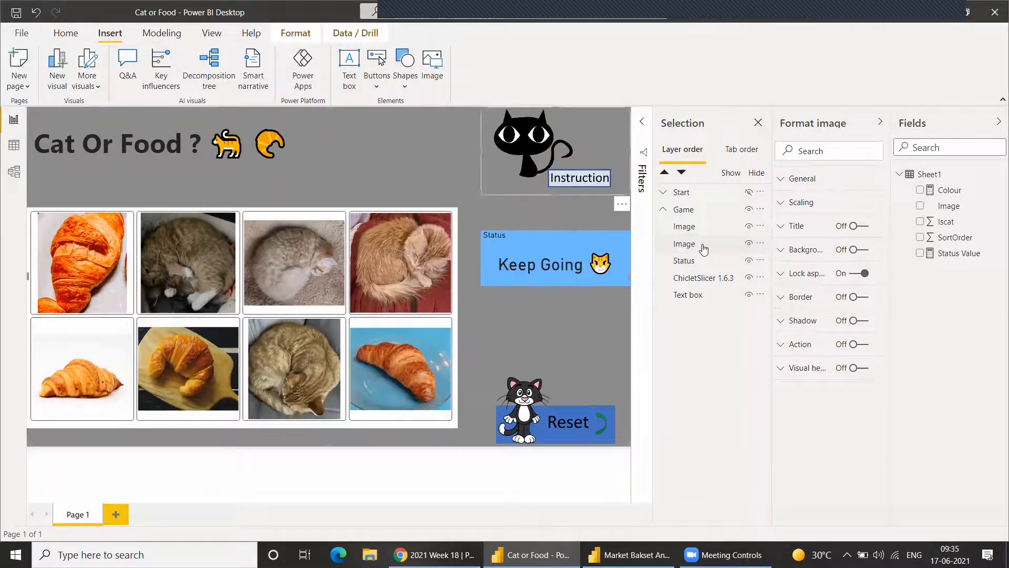
left_click(701, 245)
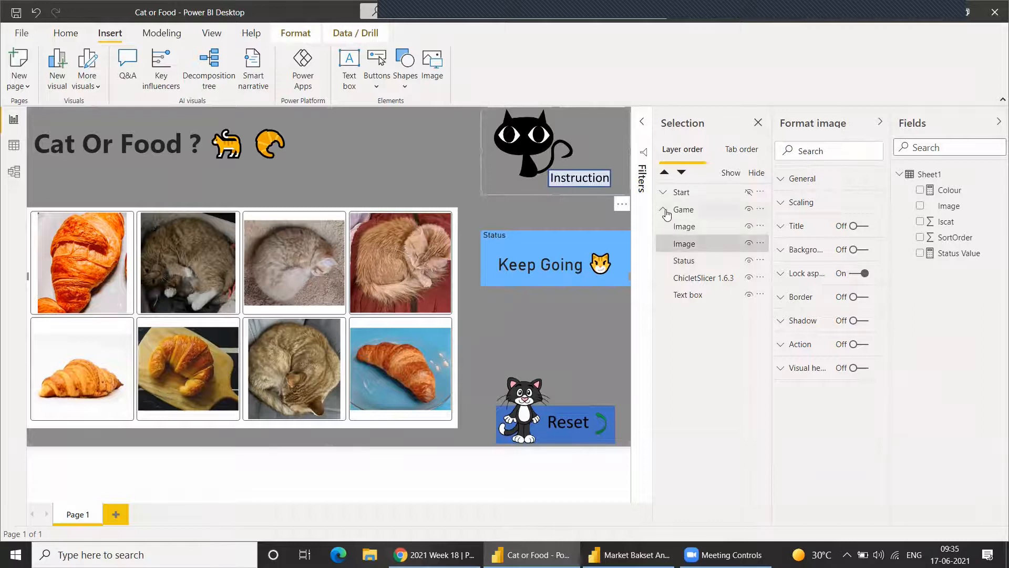
left_click(664, 210)
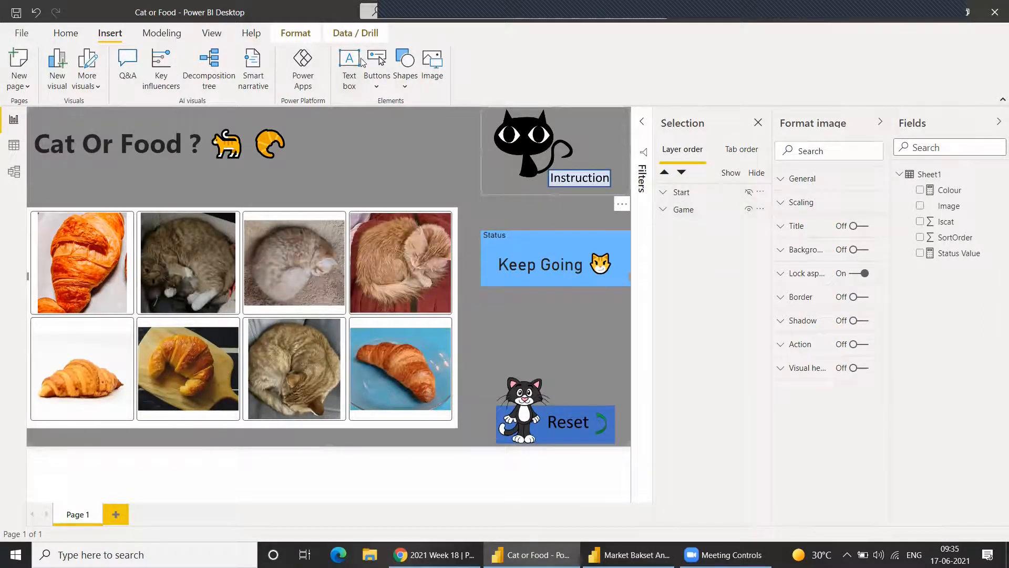
Step: Update the Reset bookmark to include the Instruction image, with the Start group still hidden
left_click(212, 33)
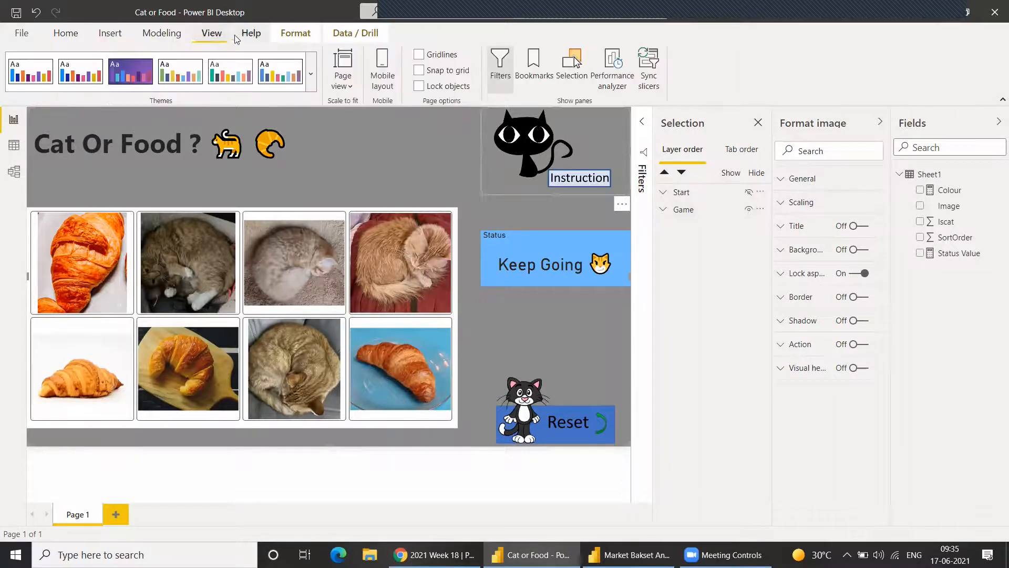
left_click(532, 75)
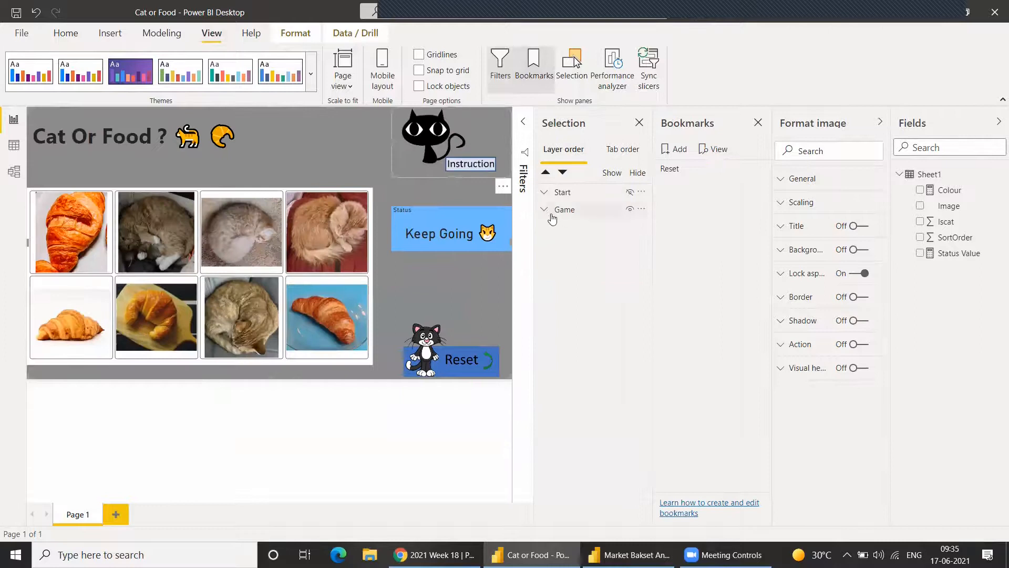
left_click(758, 170)
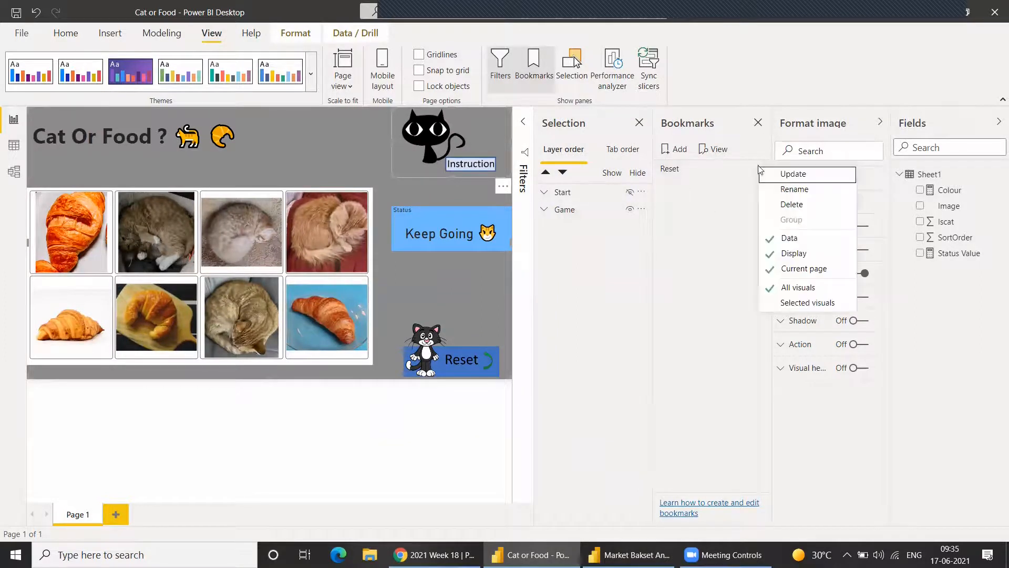
left_click(787, 174)
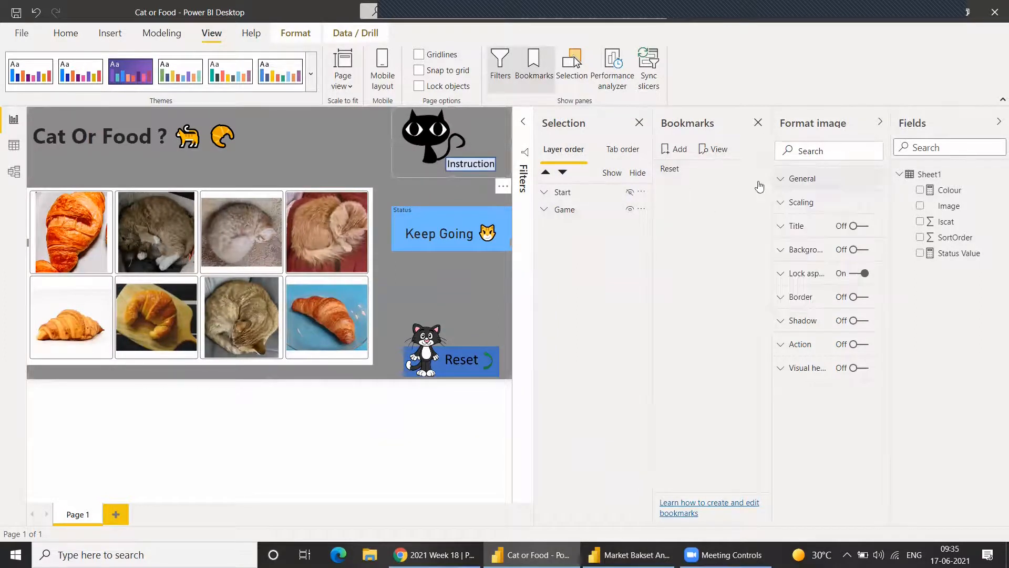
Step: Show the Start group, hide the Game group and add a bookmark of this view named Start
left_click(629, 193)
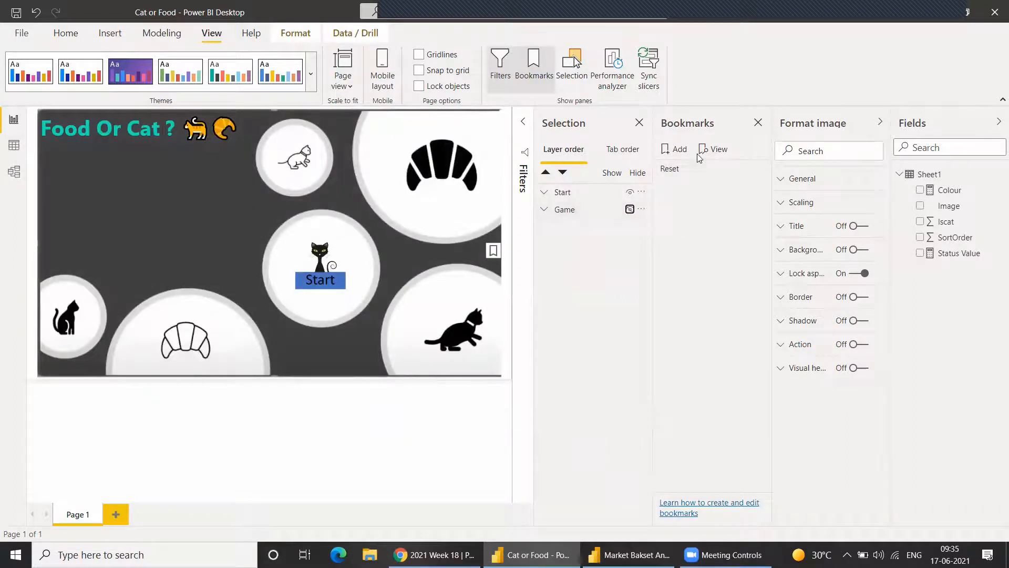
left_click(675, 148)
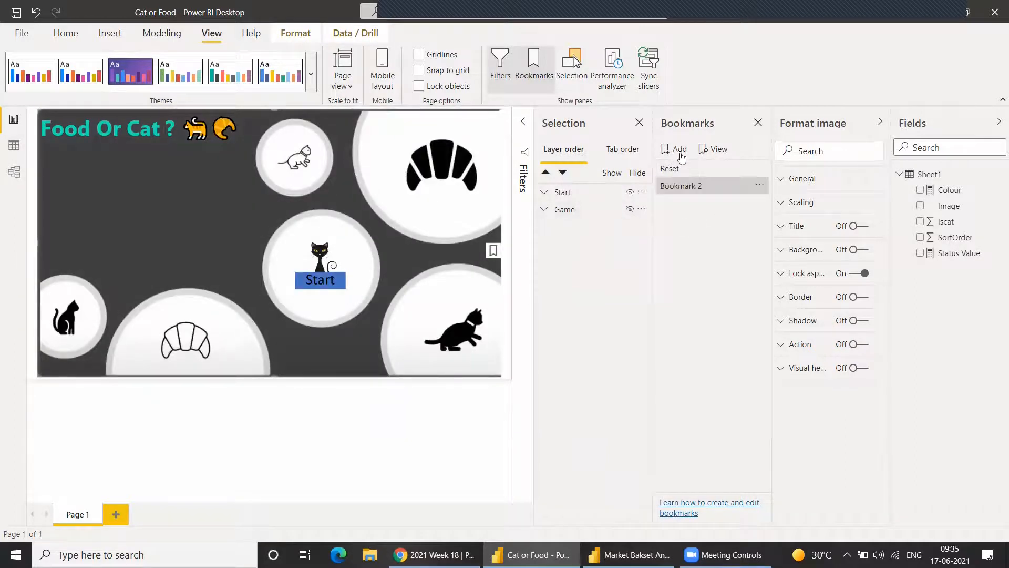
double_click(694, 186)
type("Start")
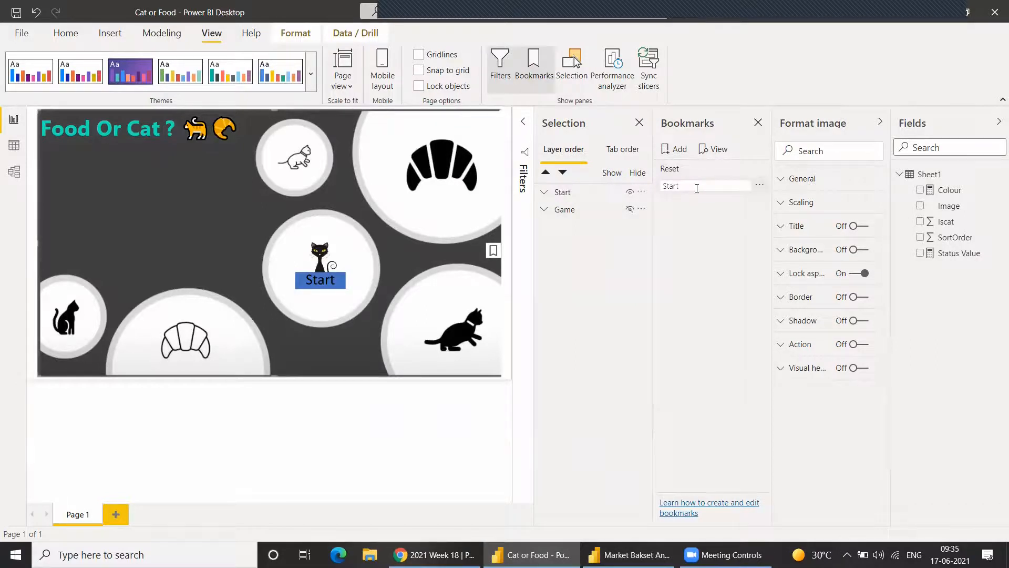
key("Return")
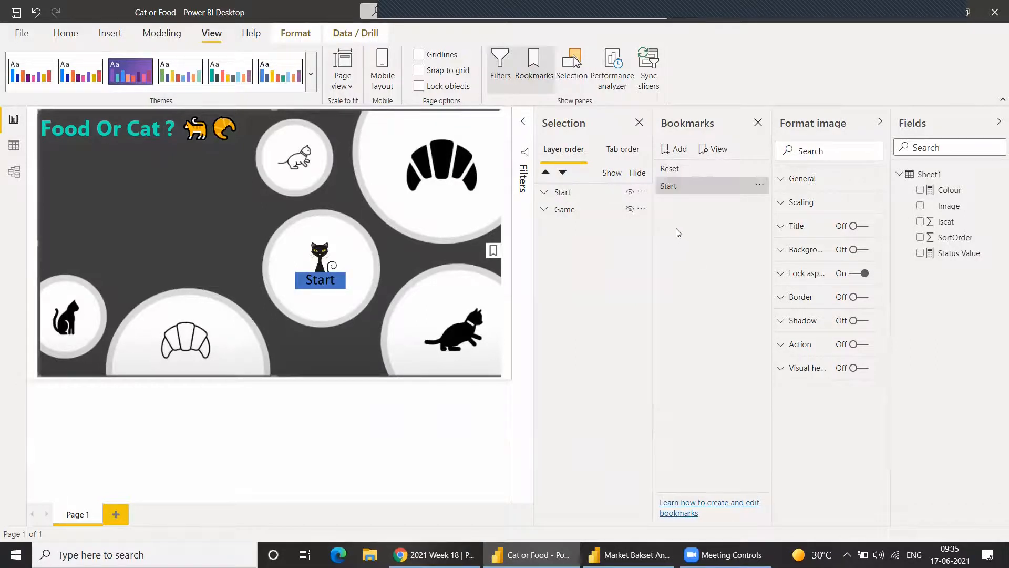
Step: Show the Game group, hide the Start group, and set the Instruction image's action to the Start bookmark
left_click(629, 209)
left_click(630, 193)
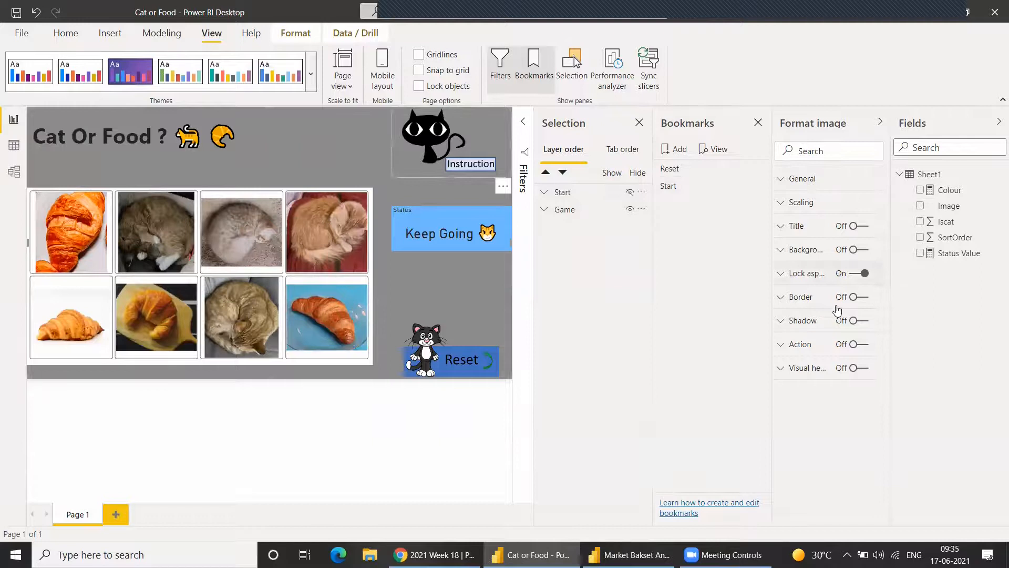
left_click(862, 344)
left_click(800, 345)
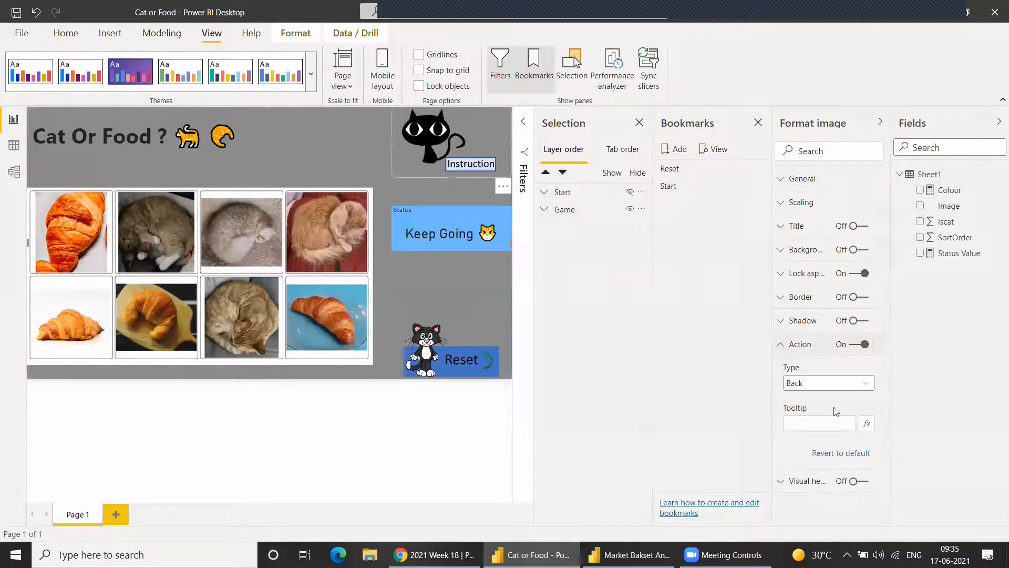
left_click(824, 392)
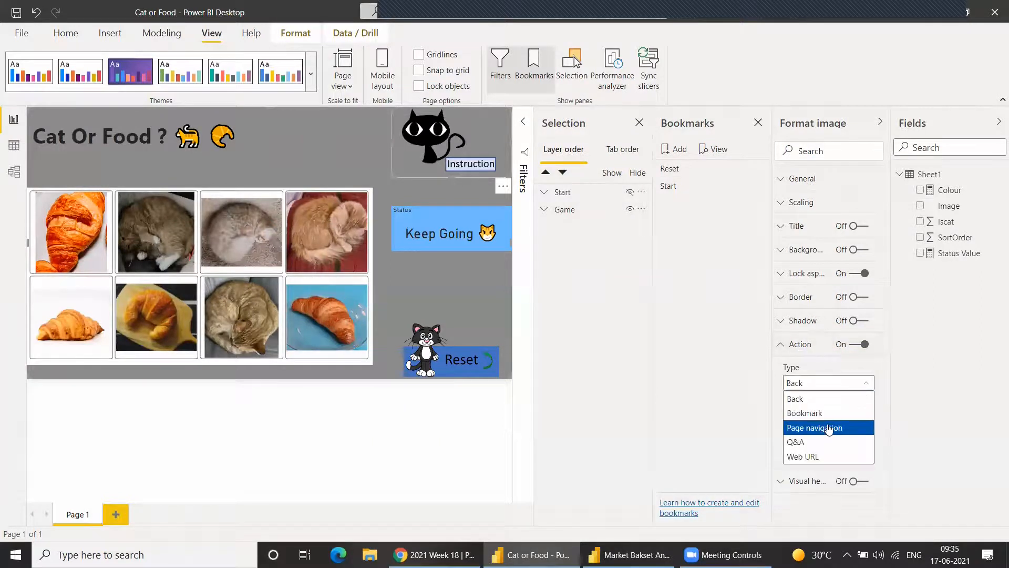
left_click(814, 413)
left_click(820, 424)
left_click(824, 468)
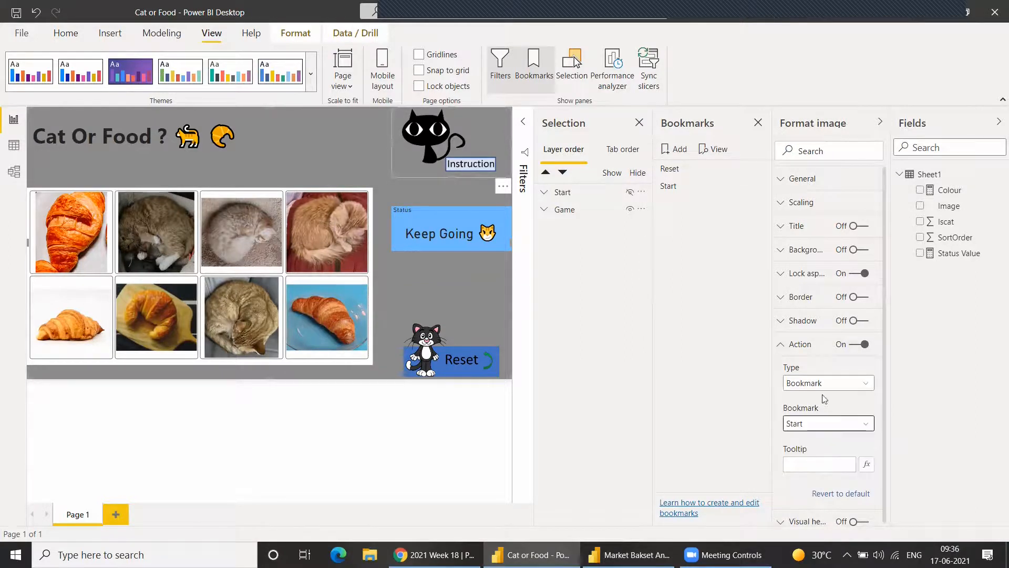
left_click(801, 345)
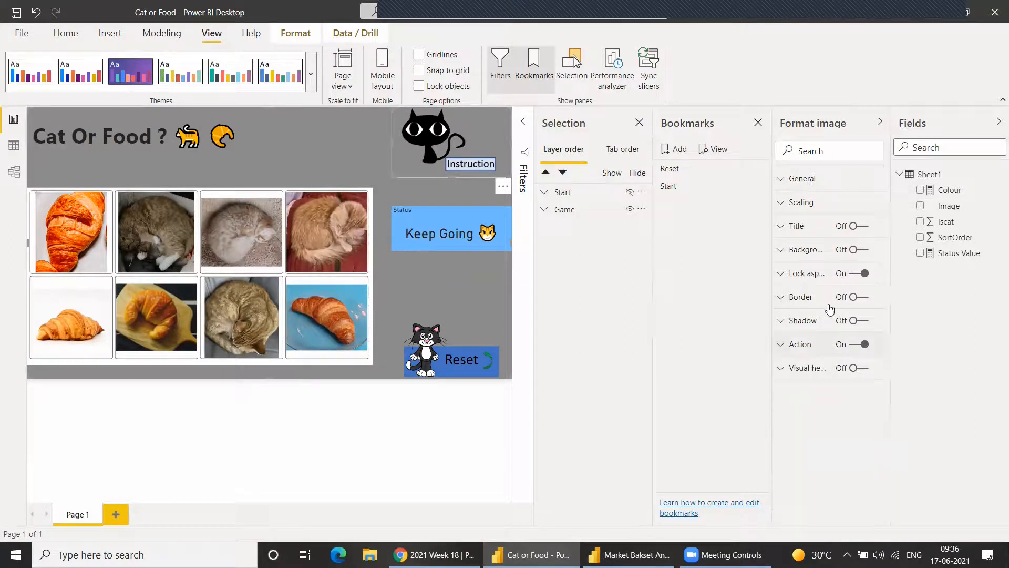
Step: Close the bookmark and selection lists and test that the Instruction image leads to the start screen
left_click(758, 123)
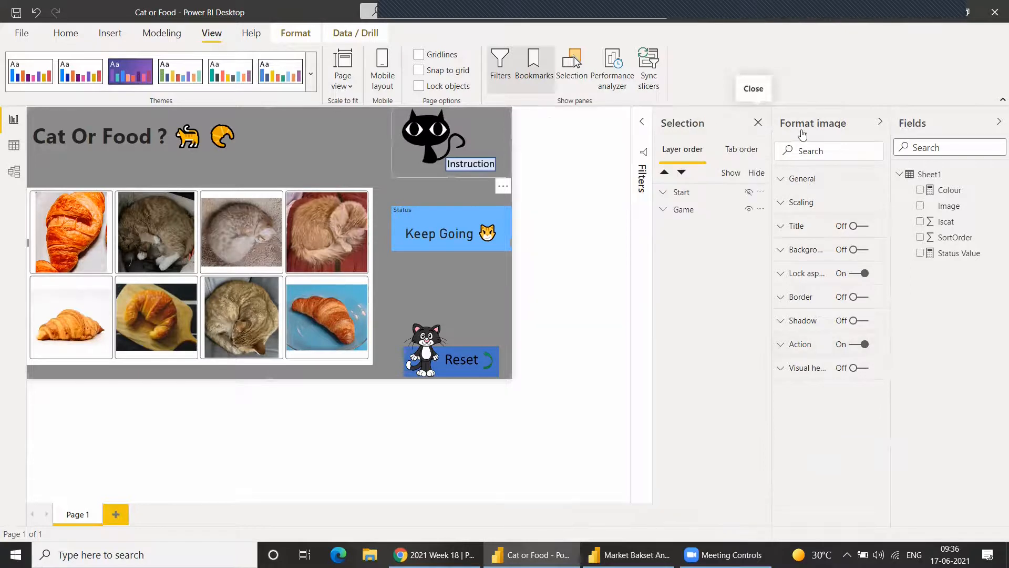
left_click(758, 123)
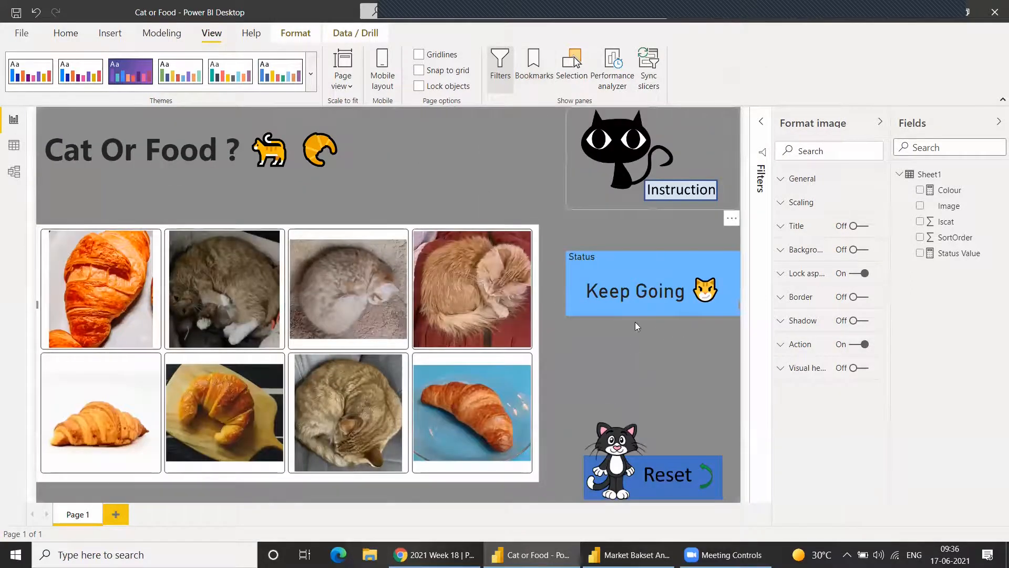
left_click(654, 175, "ctrl")
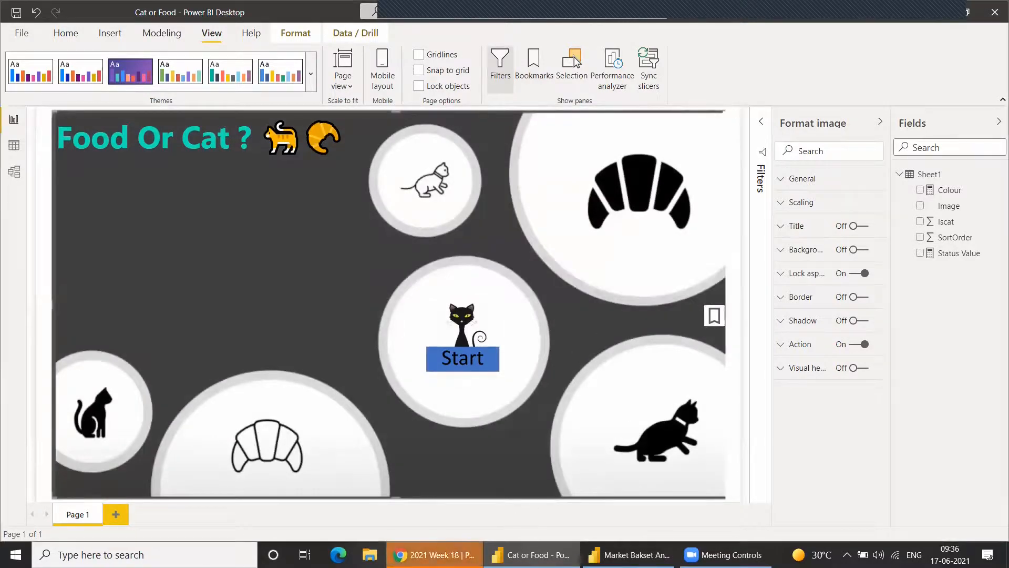
Step: Switch to Chrome and close the 2021 Week 18 challenge page
left_click(447, 554)
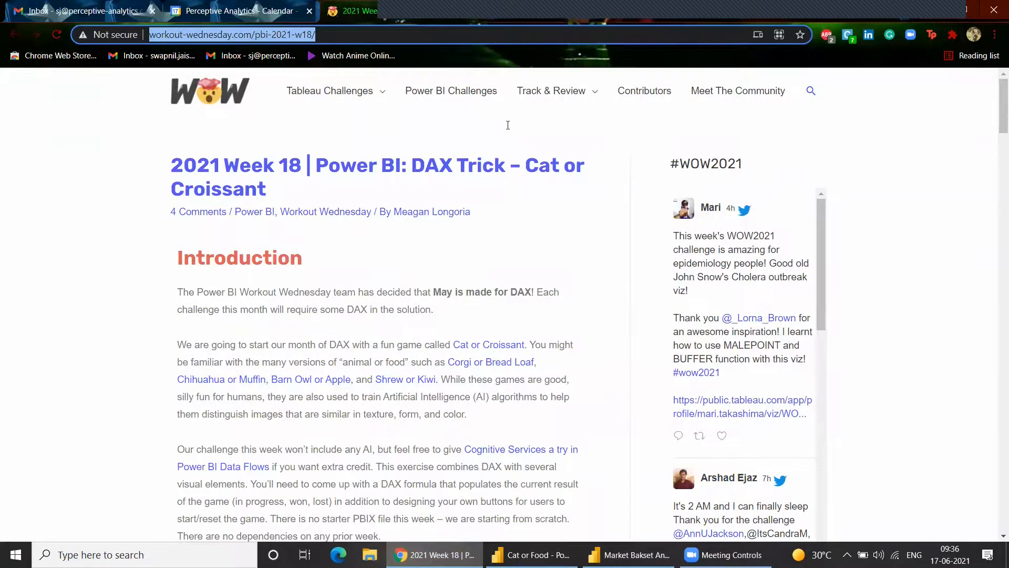
left_click(465, 11)
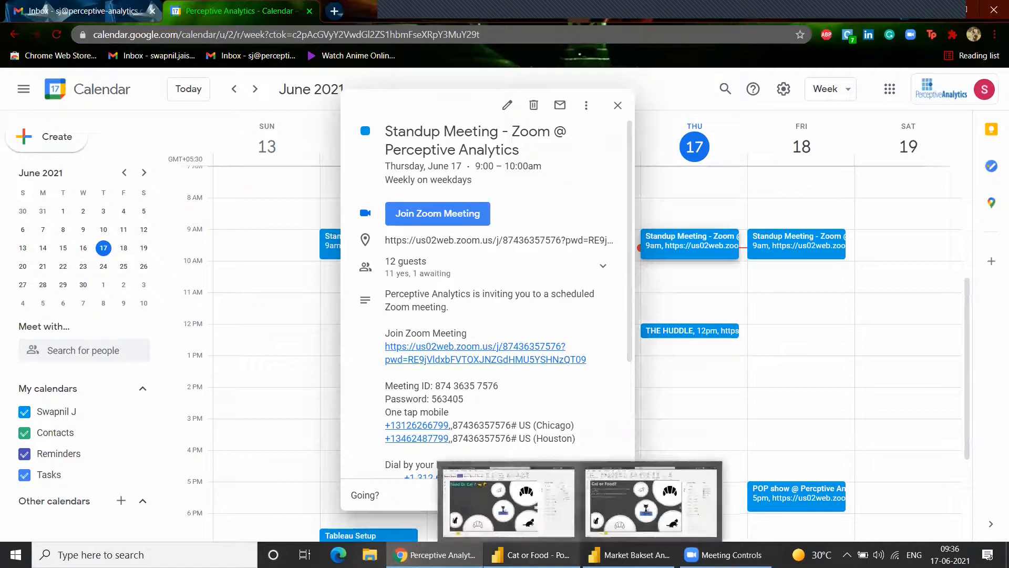
Step: Switch to Power BI, test that the bookmark icon on the start screen opens the challenge web page, and return to the report
left_click(531, 554)
left_click(711, 317, "ctrl")
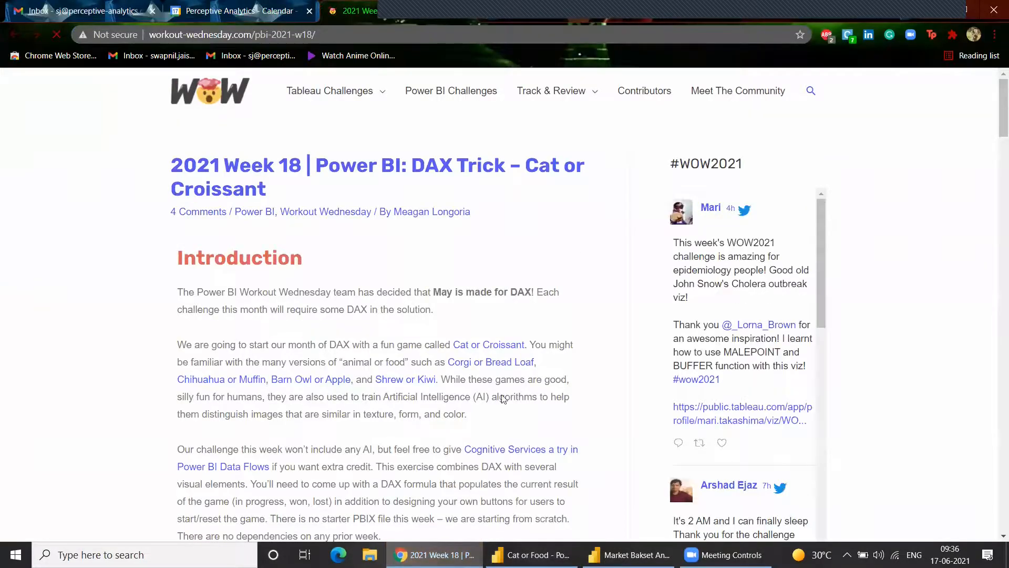
left_click(531, 554)
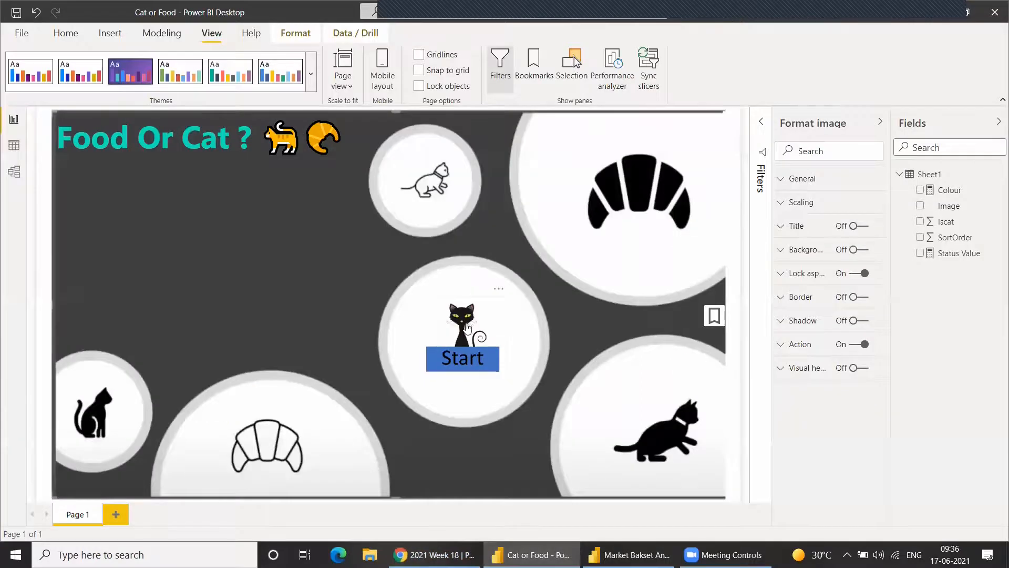
Step: Test the game by starting it, selecting the last two images of the second row and resetting the selection
left_click(460, 323, "ctrl")
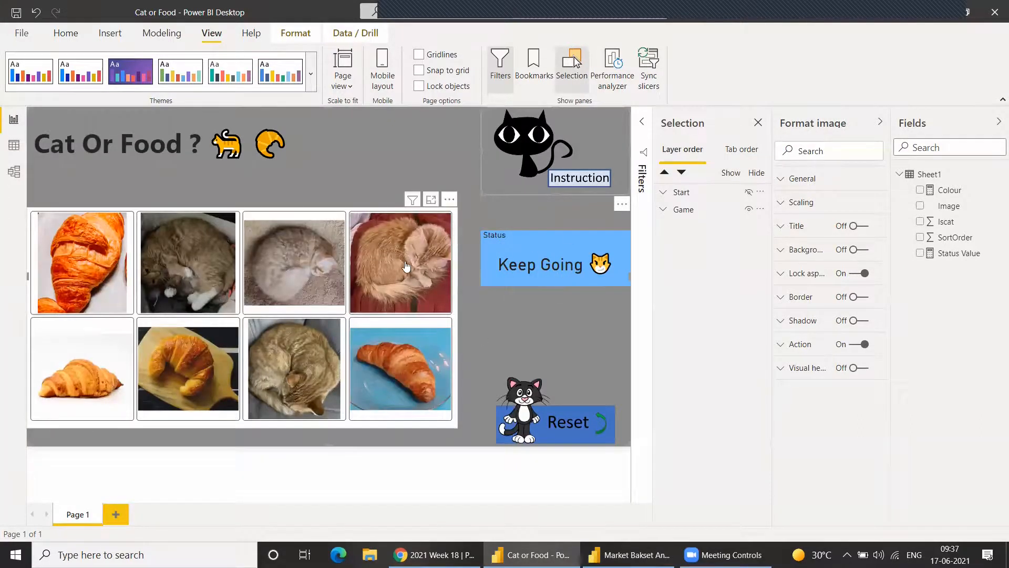
left_click(323, 365)
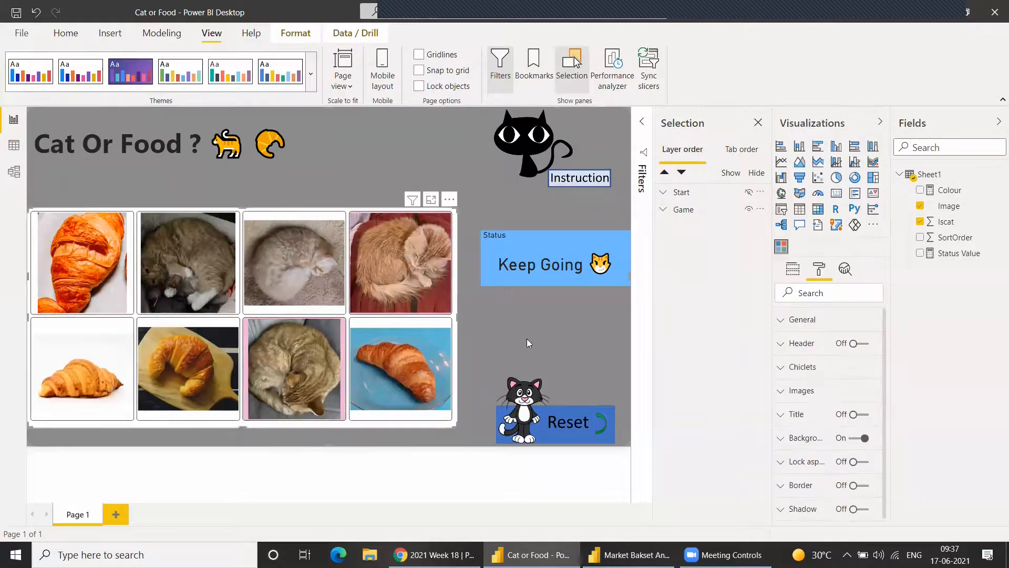
left_click(404, 357)
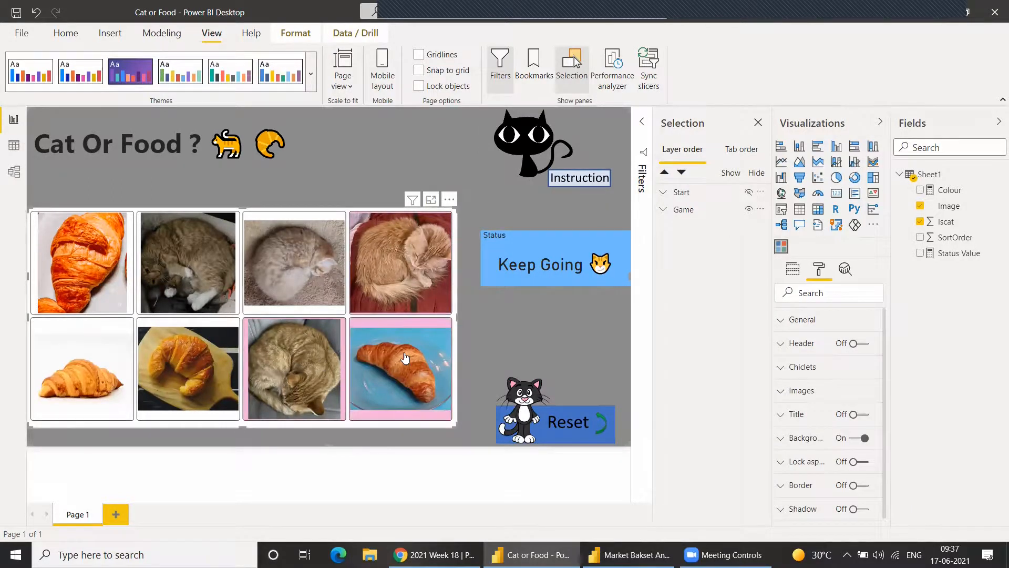
left_click(560, 410, "ctrl")
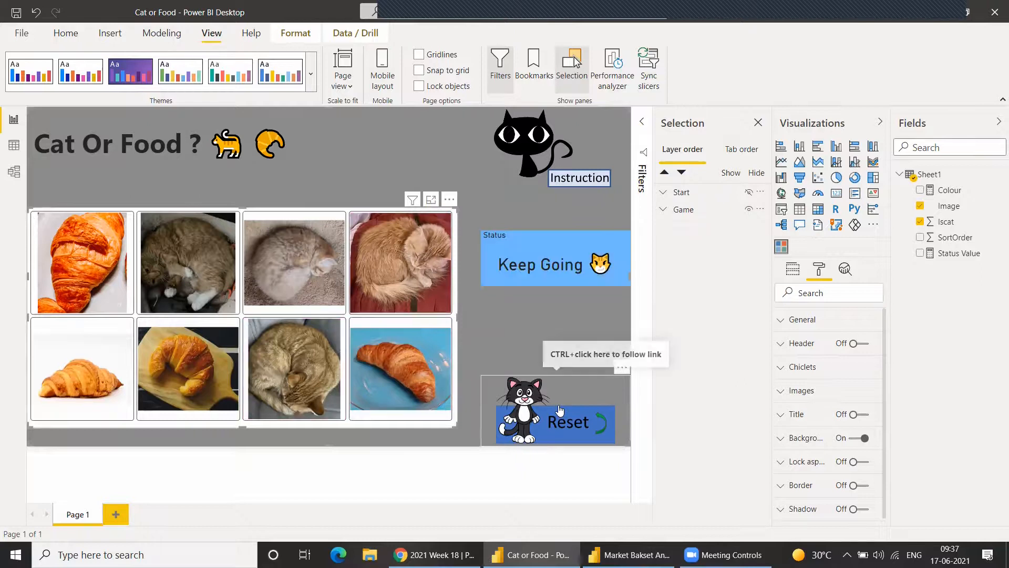
Step: Close the list of page objects and refresh the report data to reshuffle the game images
left_click(758, 124)
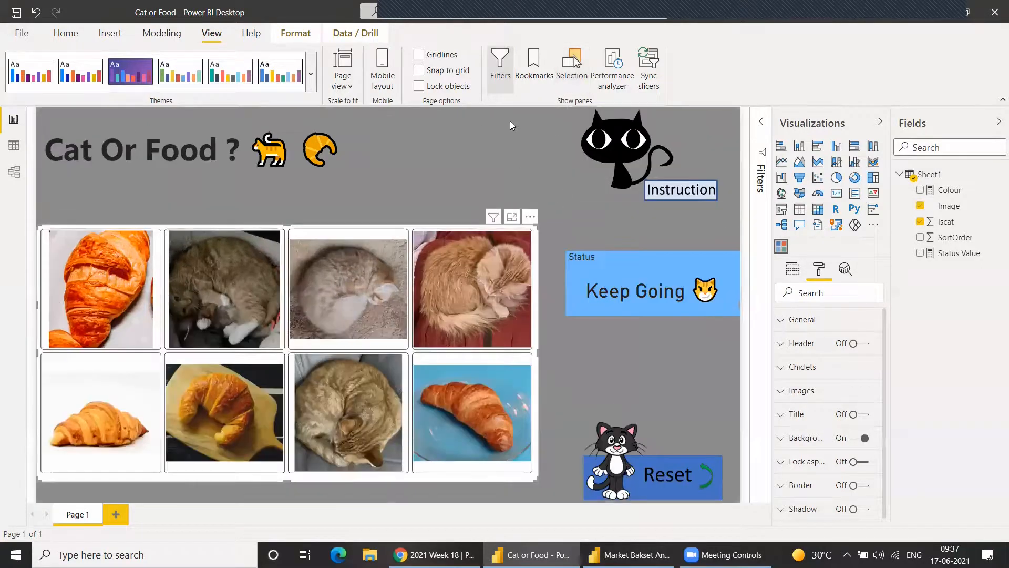
left_click(66, 34)
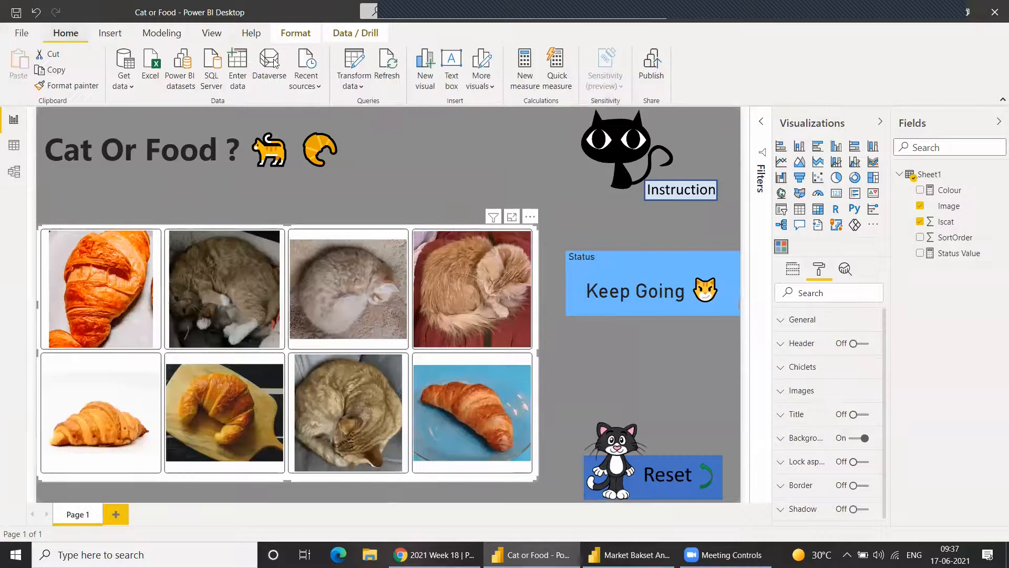
left_click(389, 74)
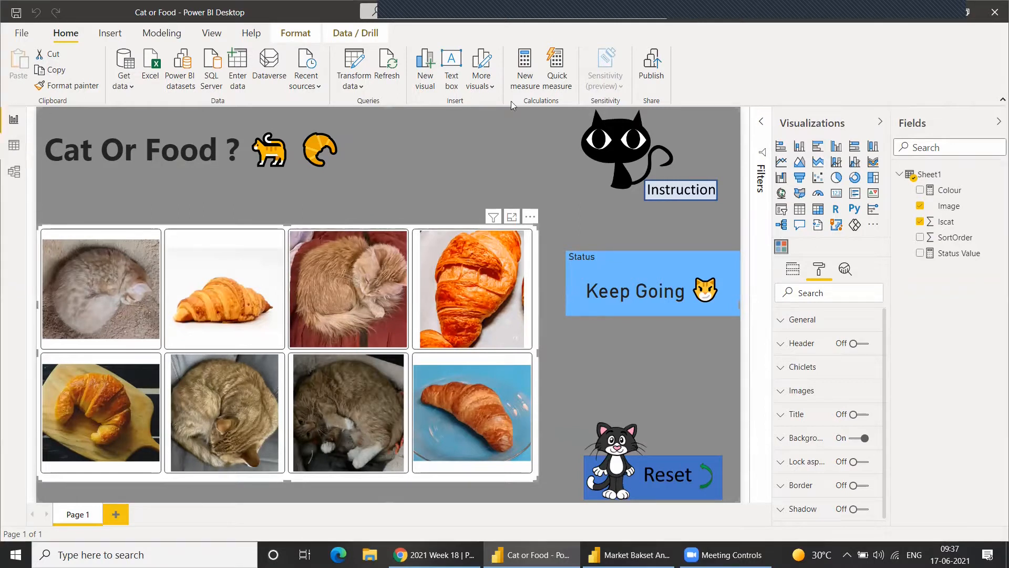
Step: Show the fields assigned to the image grid and test the Instruction image's link to the start screen
left_click(793, 270)
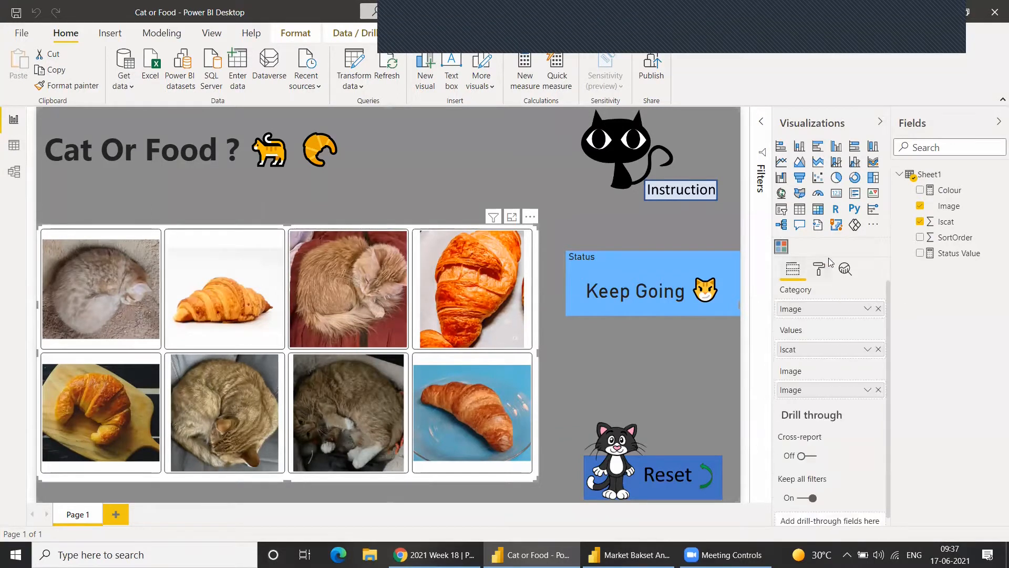
left_click(648, 184, "ctrl")
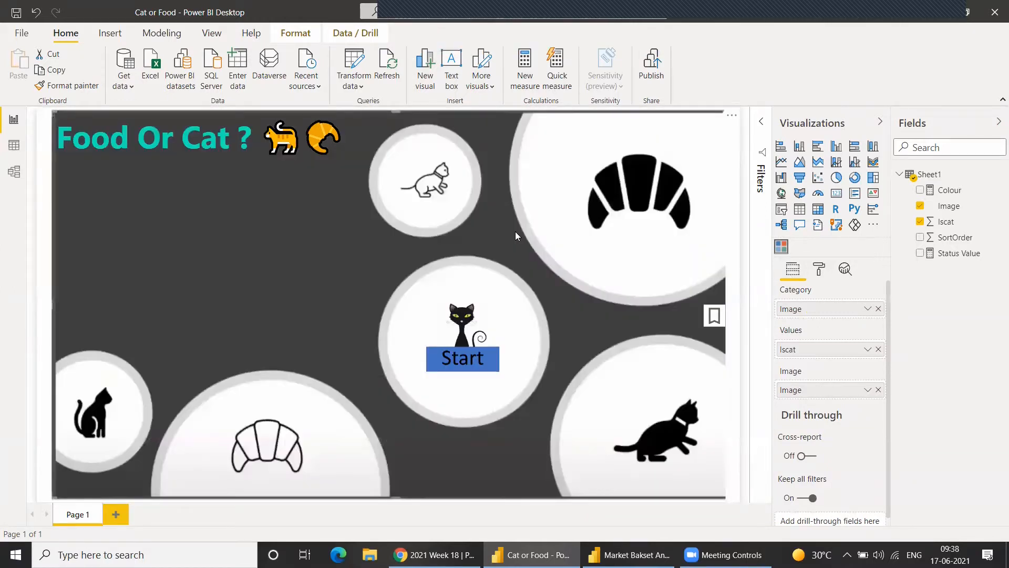